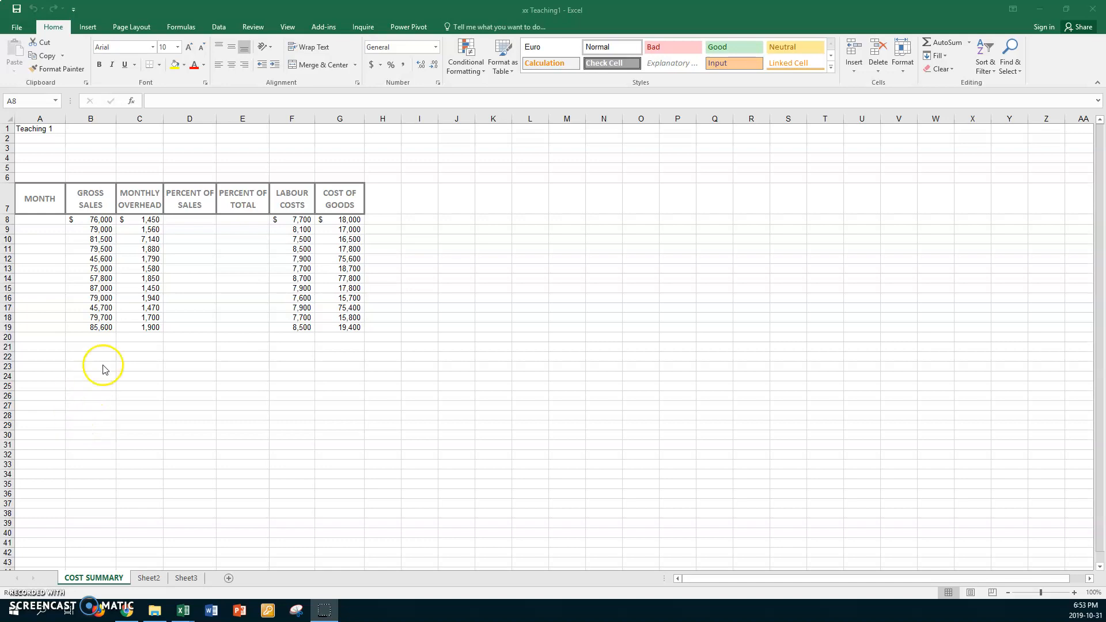
# - Set the worksheet's zoom to a custom magnification of 140%
pyautogui.click(291, 30)
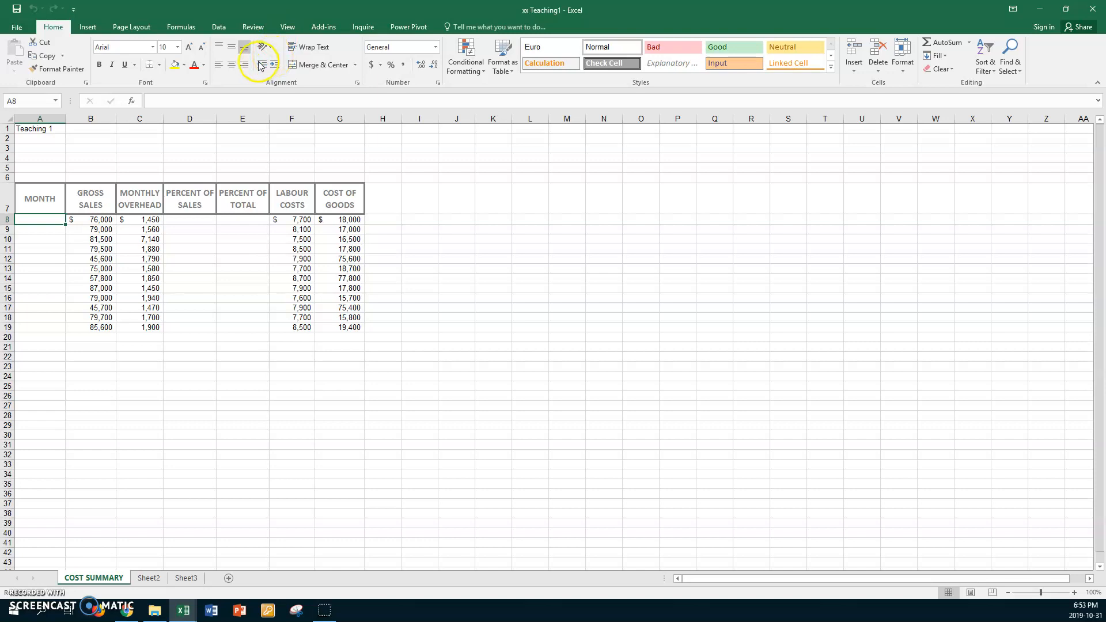
pyautogui.click(287, 27)
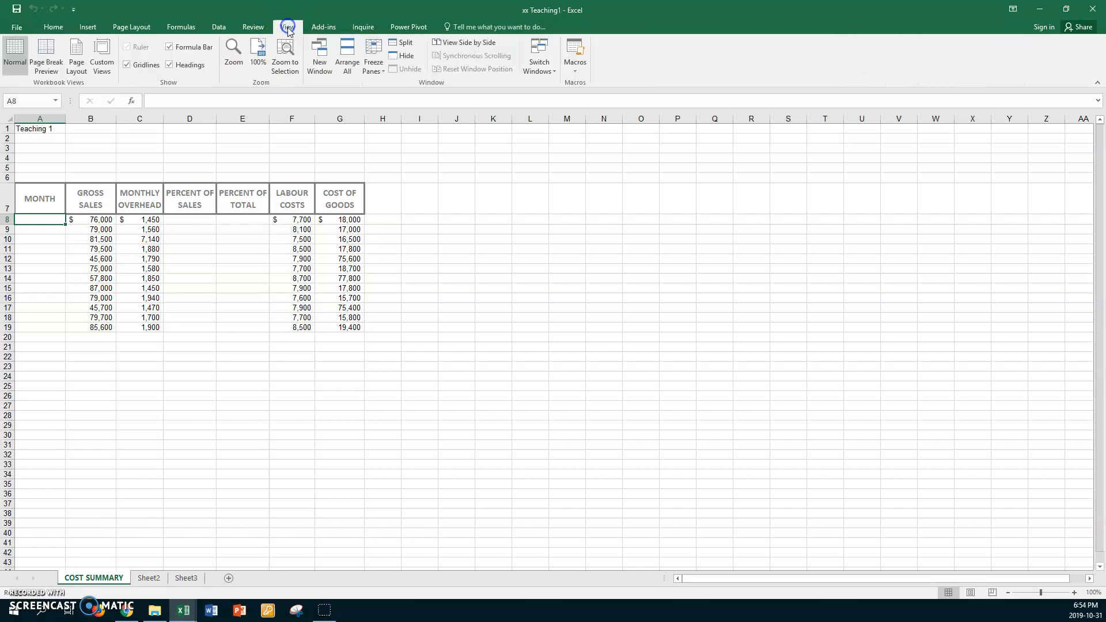
pyautogui.click(241, 61)
pyautogui.click(355, 328)
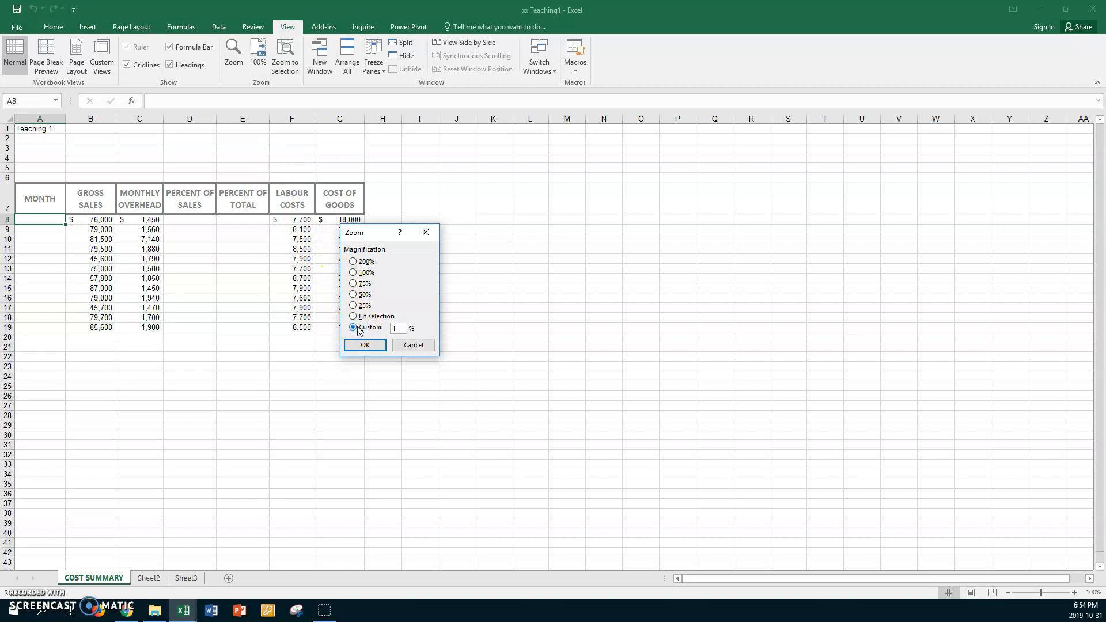
pyautogui.press('Return')
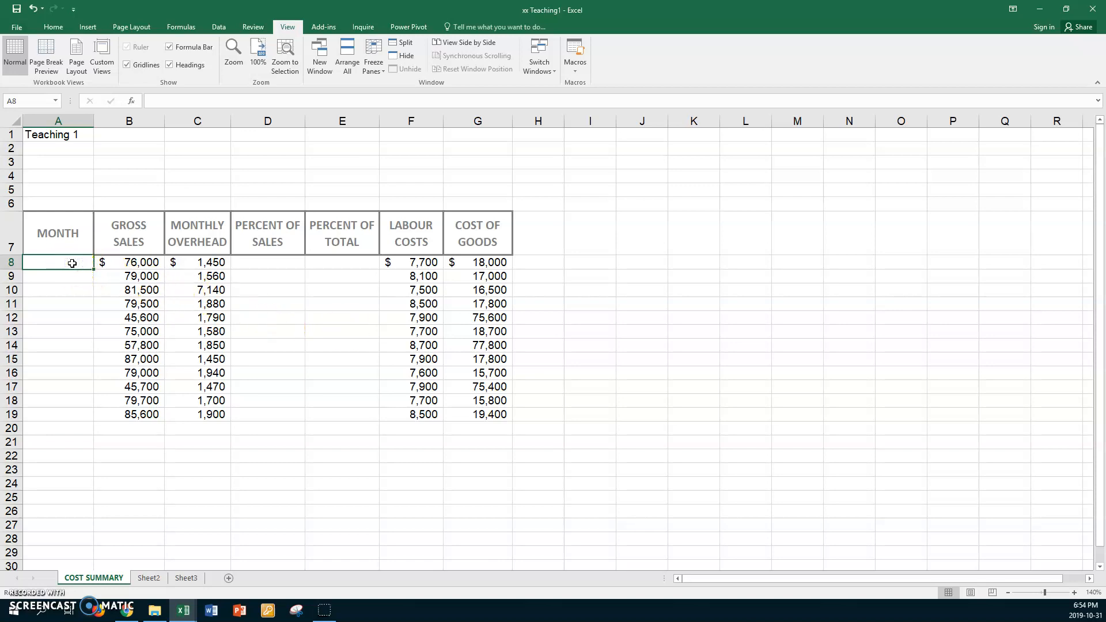
# - Enter January in A8 and fill the month names down through December in A19
pyautogui.write('January')
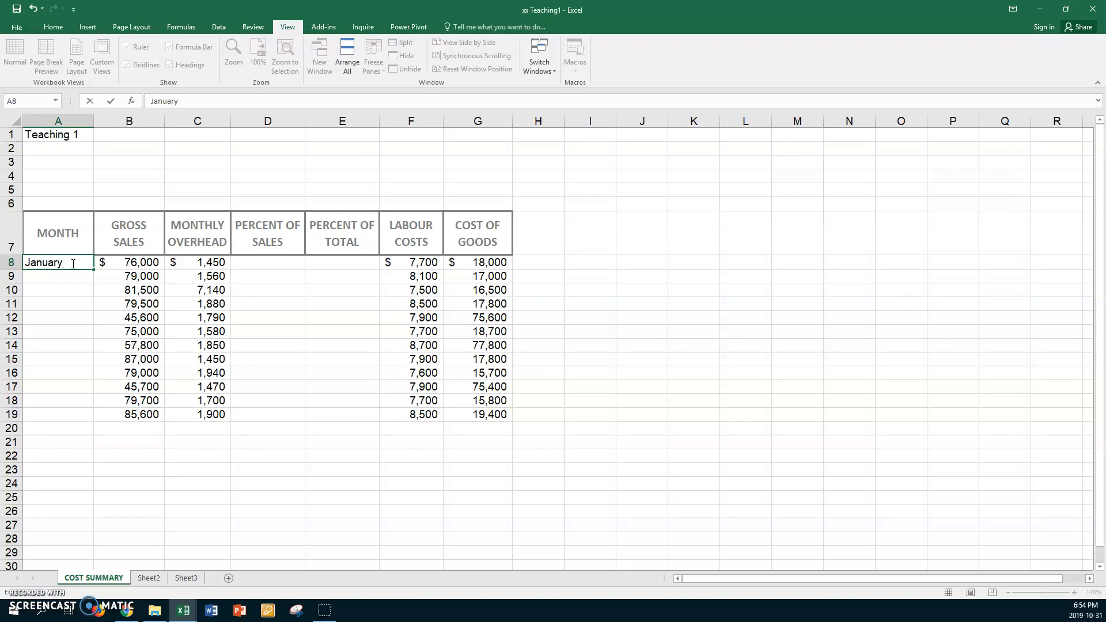
pyautogui.press('Return')
pyautogui.click(72, 263)
pyautogui.moveTo(92, 269); pyautogui.dragTo(58, 418)
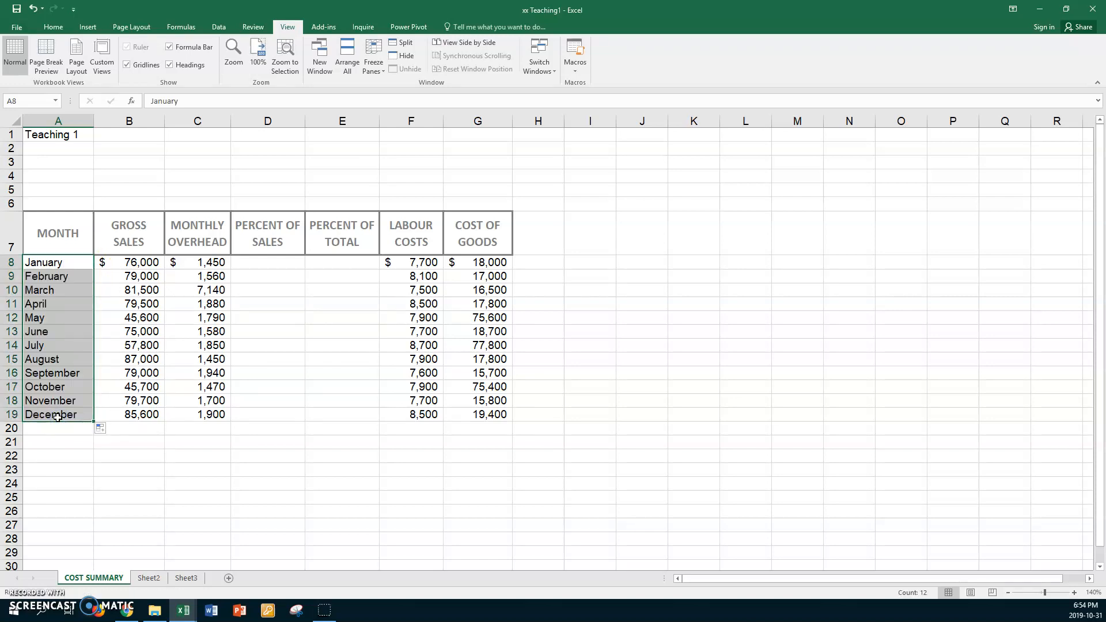
# - Calculate January's percent of sales in D8 with =C8/B8 and fill the formula down to D19
pyautogui.click(286, 265)
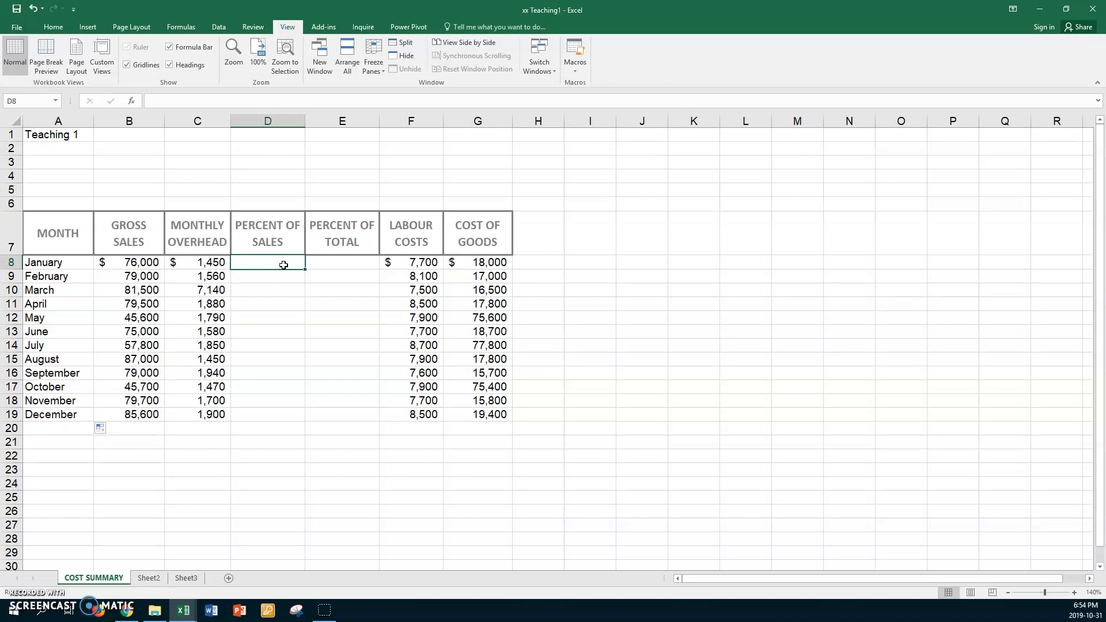
pyautogui.write('=')
pyautogui.click(205, 262)
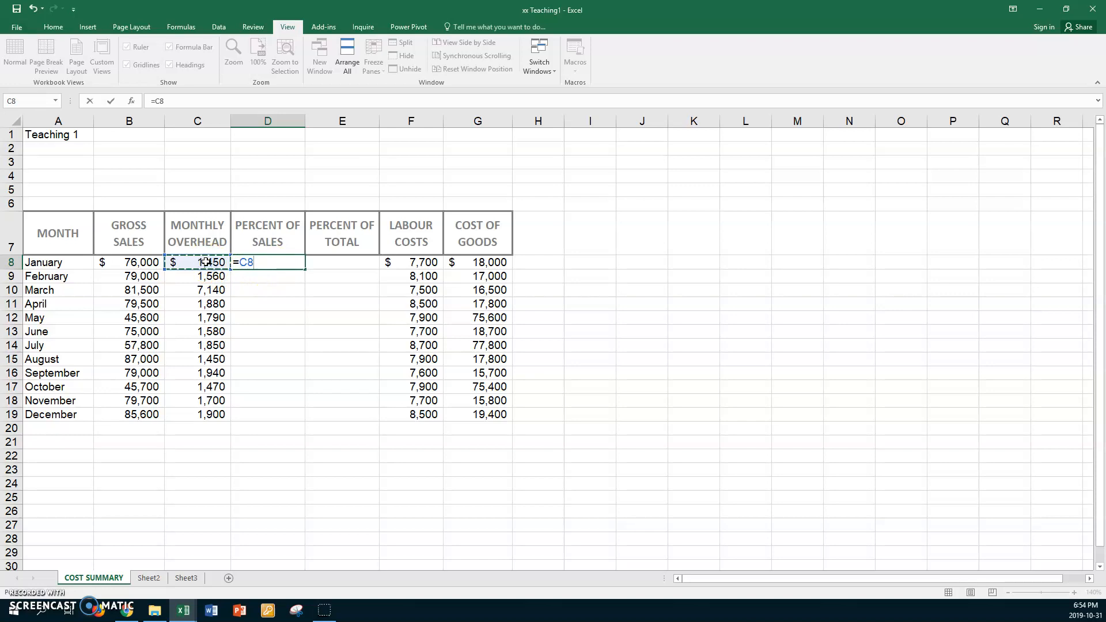
pyautogui.write('/')
pyautogui.click(141, 263)
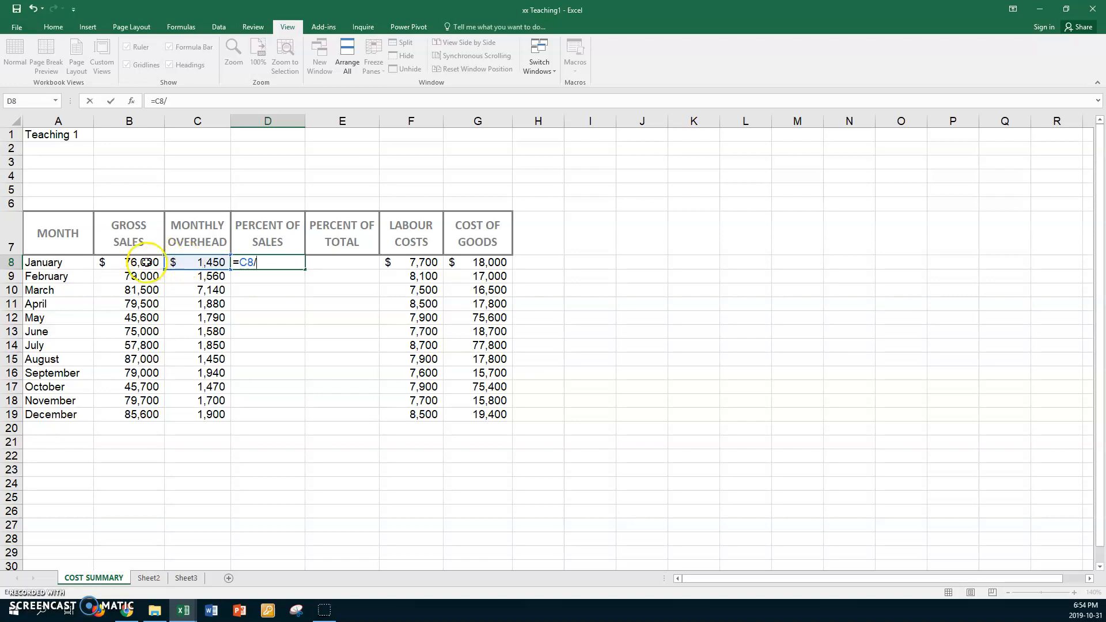
pyautogui.click(141, 262)
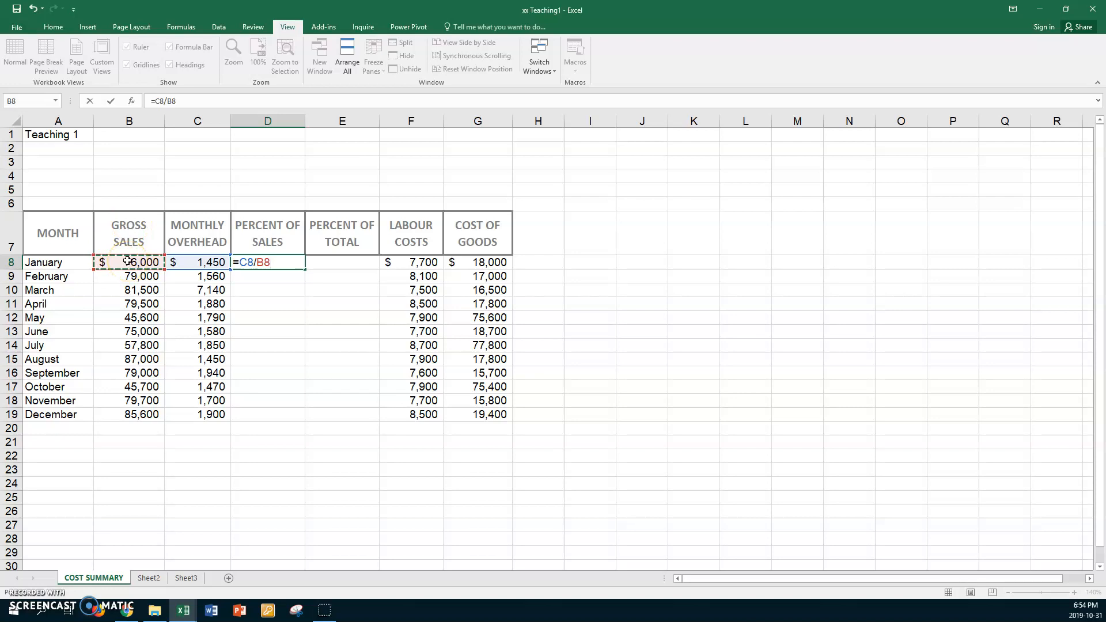
pyautogui.hotkey('ctrl', 'Return')
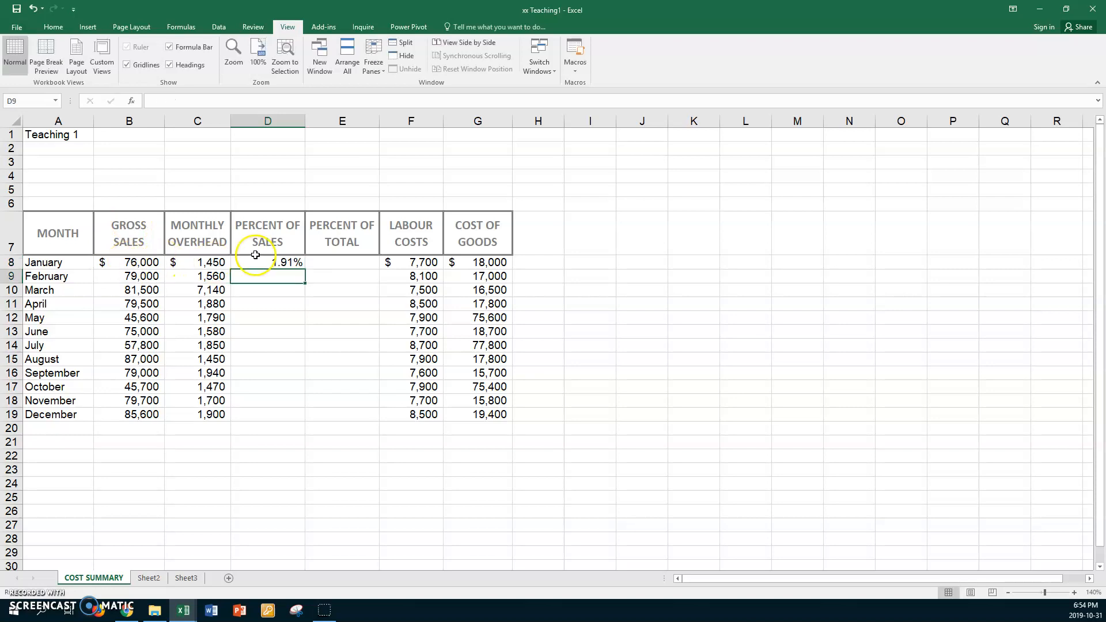
pyautogui.moveTo(305, 269); pyautogui.dragTo(274, 416)
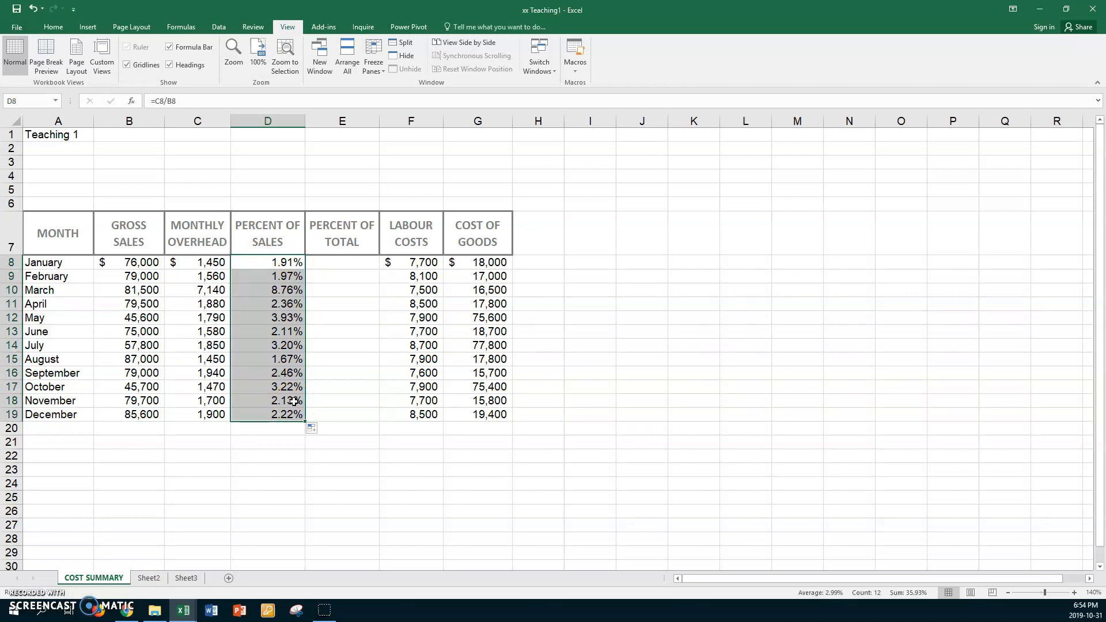
# - Add AutoSum totals for gross sales and monthly overhead in B20:C20 and autofit columns B and C
pyautogui.click(115, 265)
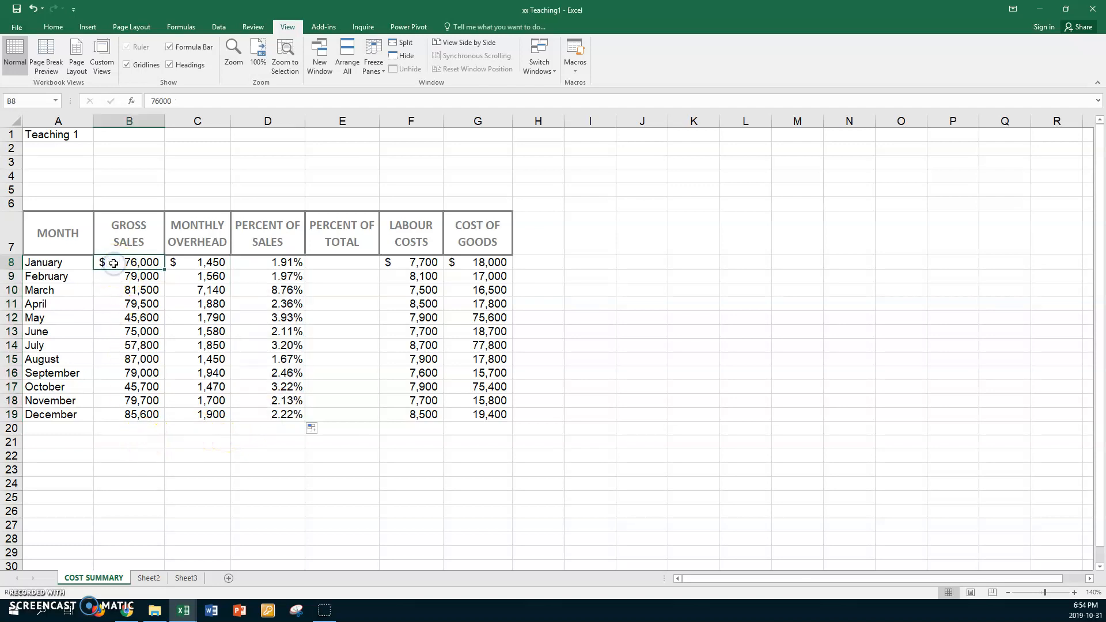
pyautogui.keyDown('shift'); pyautogui.click(196, 427); pyautogui.keyUp('shift')
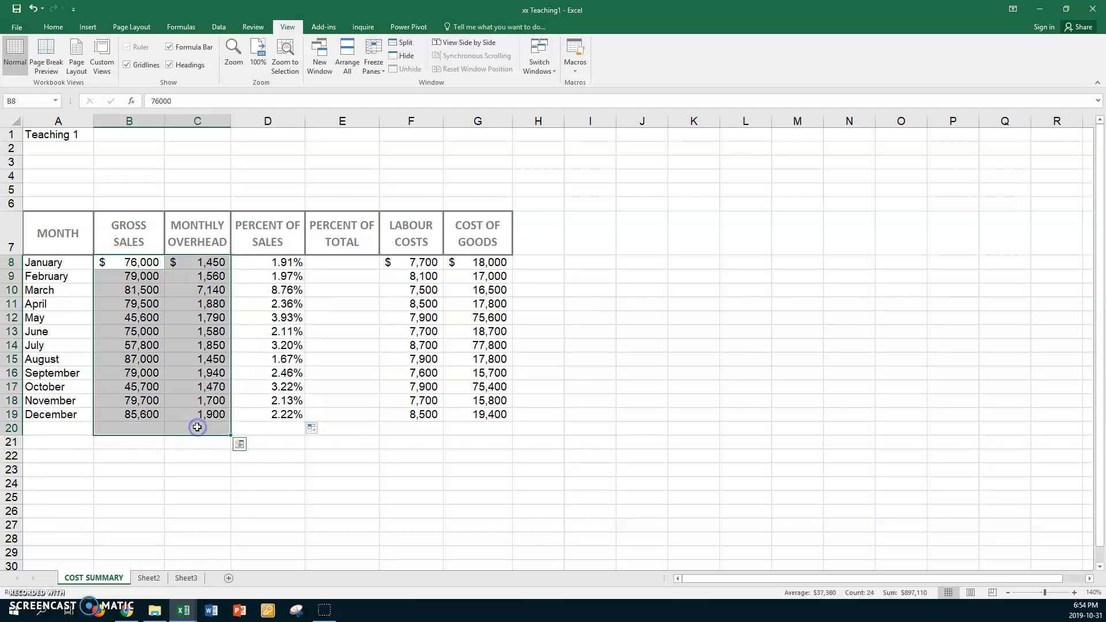
pyautogui.hotkey('alt', '=')
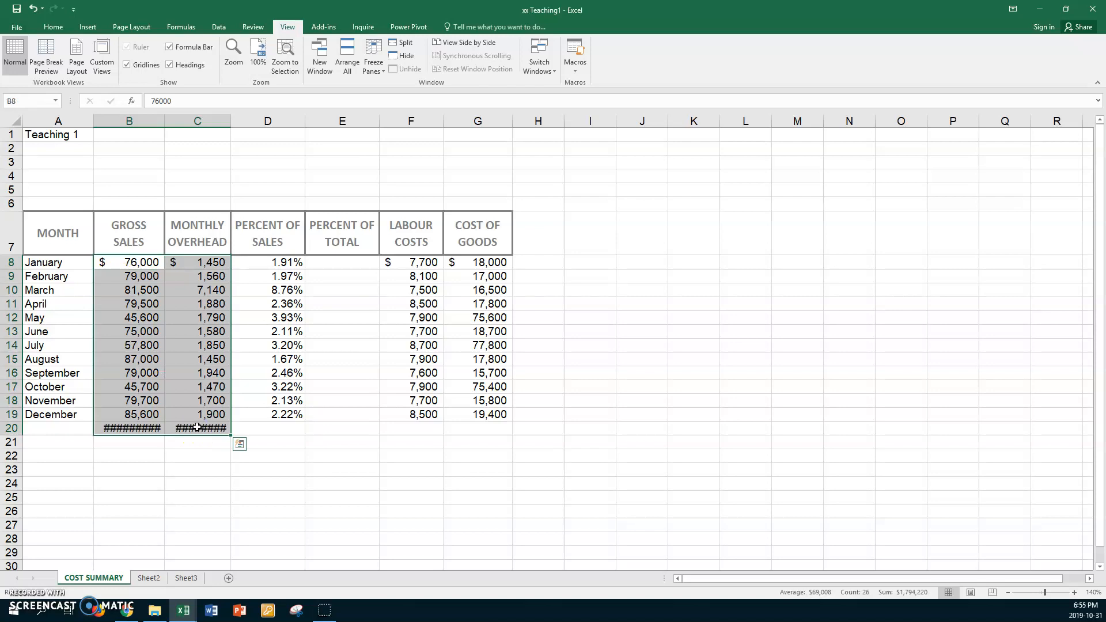
pyautogui.doubleClick(164, 120)
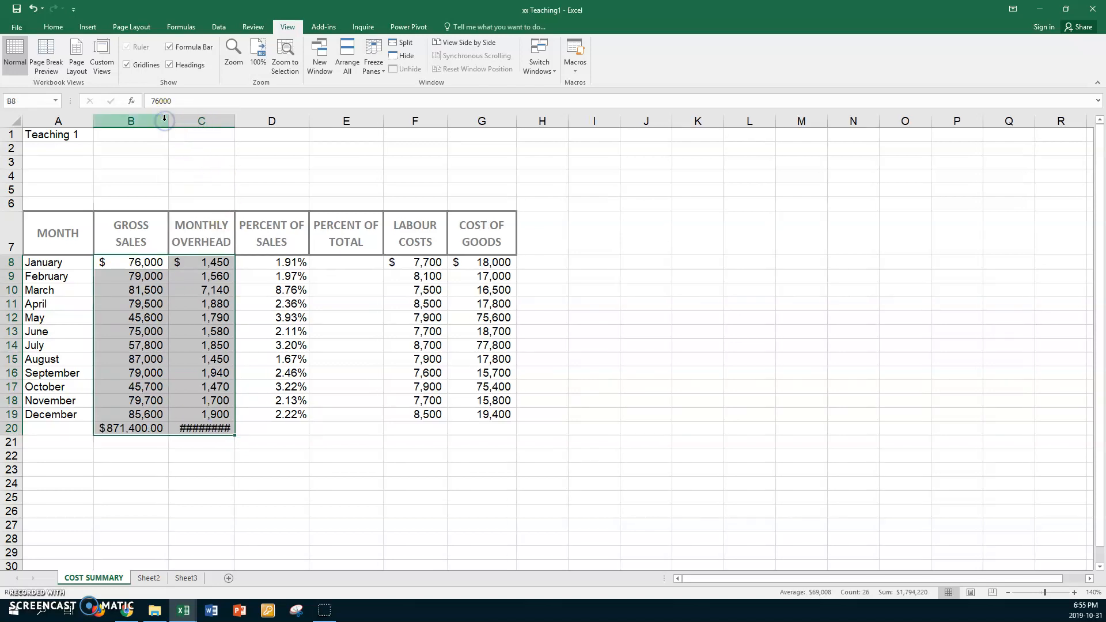
pyautogui.doubleClick(234, 120)
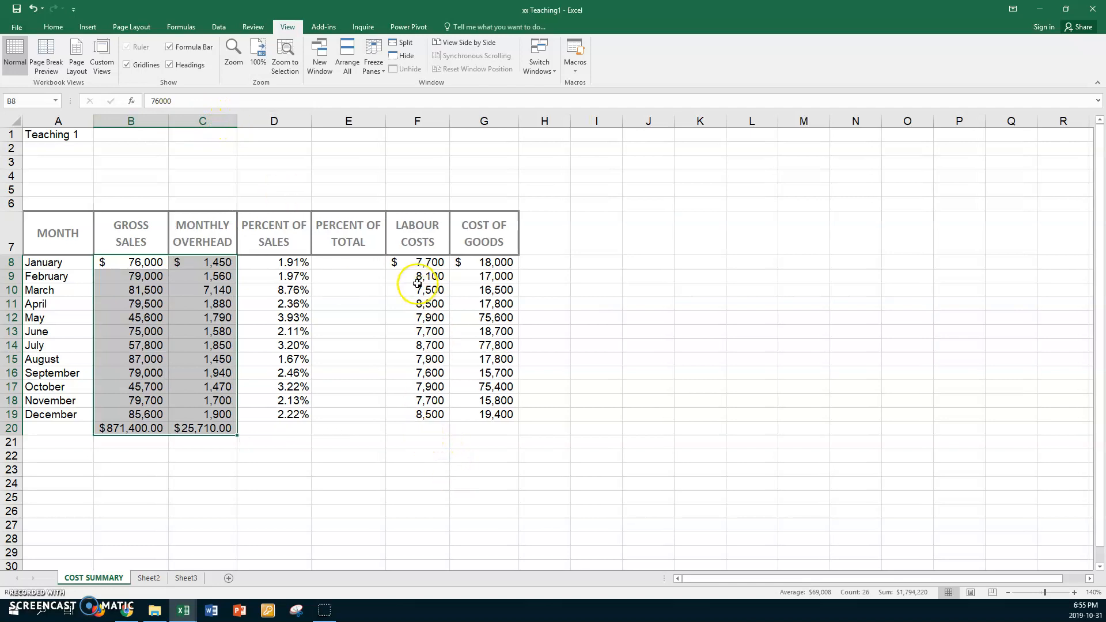
# - Add AutoSum totals for labour costs and cost of goods in F20:G20 and autofit columns F and G
pyautogui.moveTo(411, 264); pyautogui.dragTo(476, 434)
pyautogui.hotkey('alt', '=')
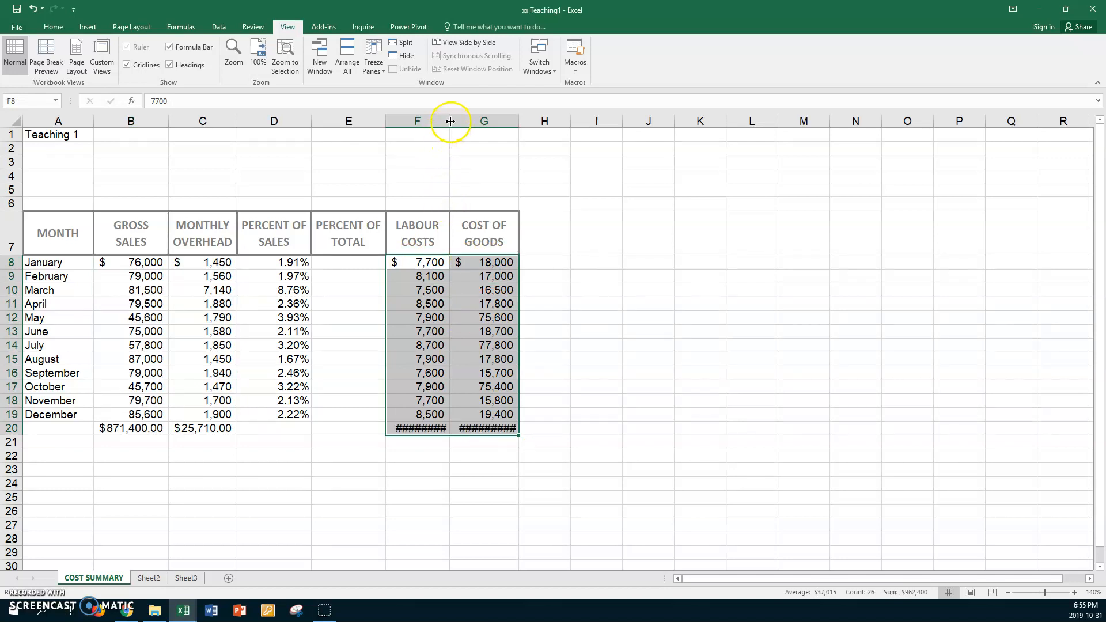
pyautogui.doubleClick(450, 121)
pyautogui.doubleClick(523, 121)
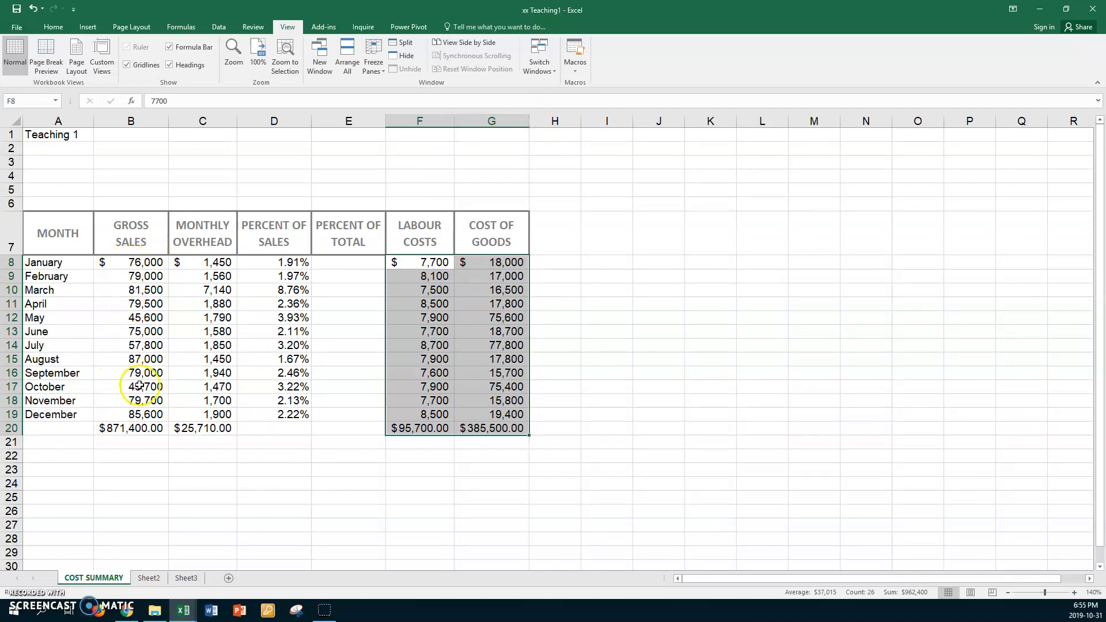
# - Format the totals in B20, C20, F20 and G20 to show no decimal places
pyautogui.click(128, 428)
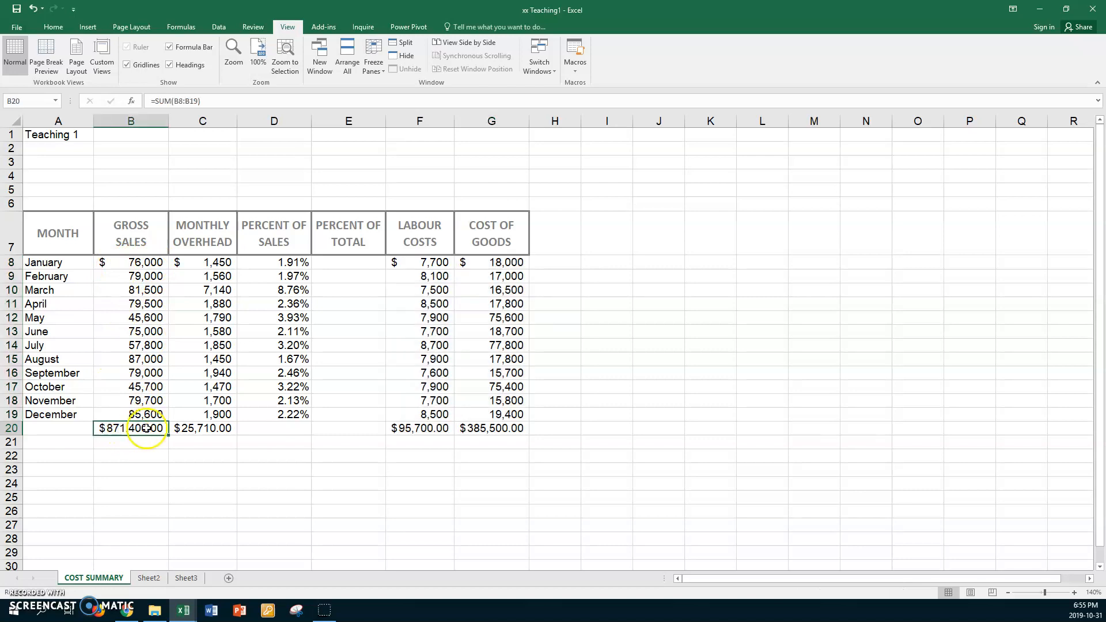
pyautogui.keyDown('ctrl'); pyautogui.click(186, 428); pyautogui.keyUp('ctrl')
pyautogui.keyDown('ctrl'); pyautogui.click(421, 428); pyautogui.keyUp('ctrl')
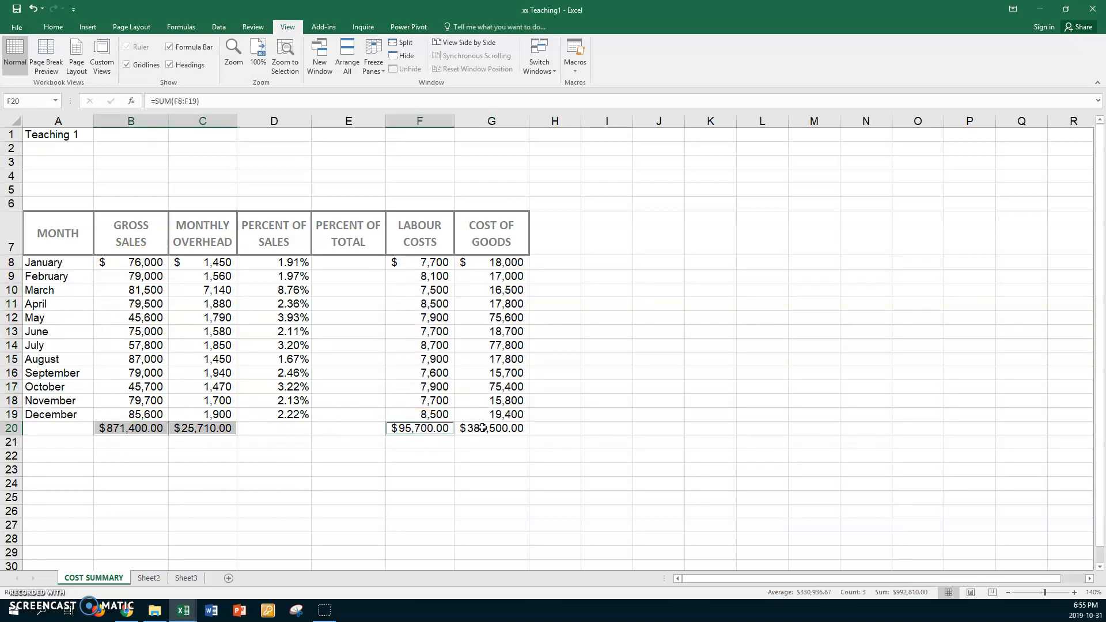
pyautogui.keyDown('ctrl'); pyautogui.click(487, 429); pyautogui.keyUp('ctrl')
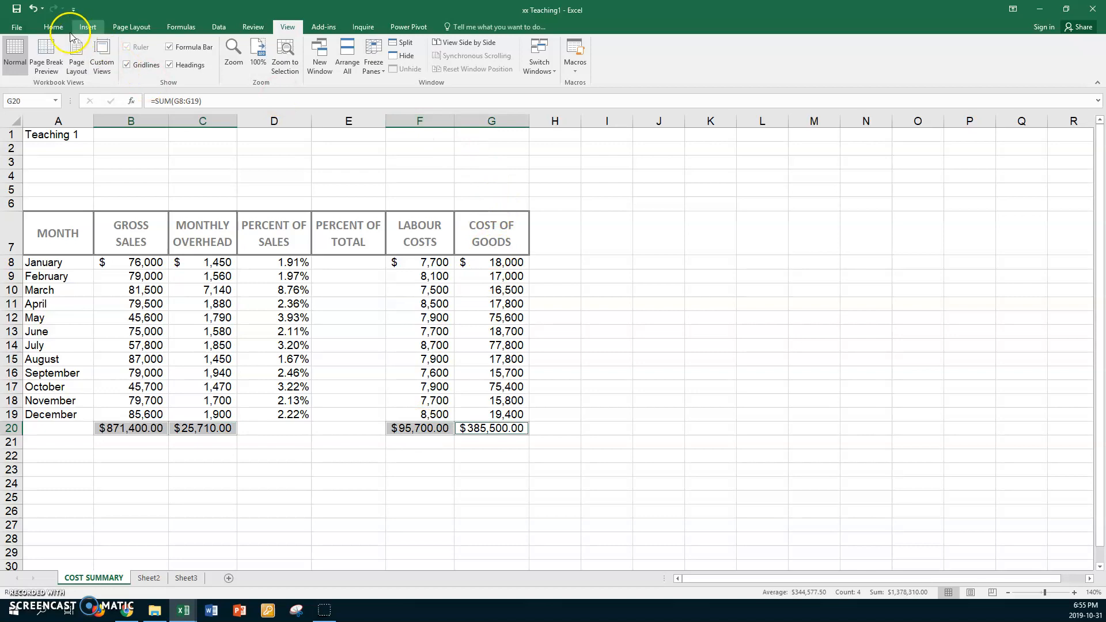
pyautogui.click(53, 27)
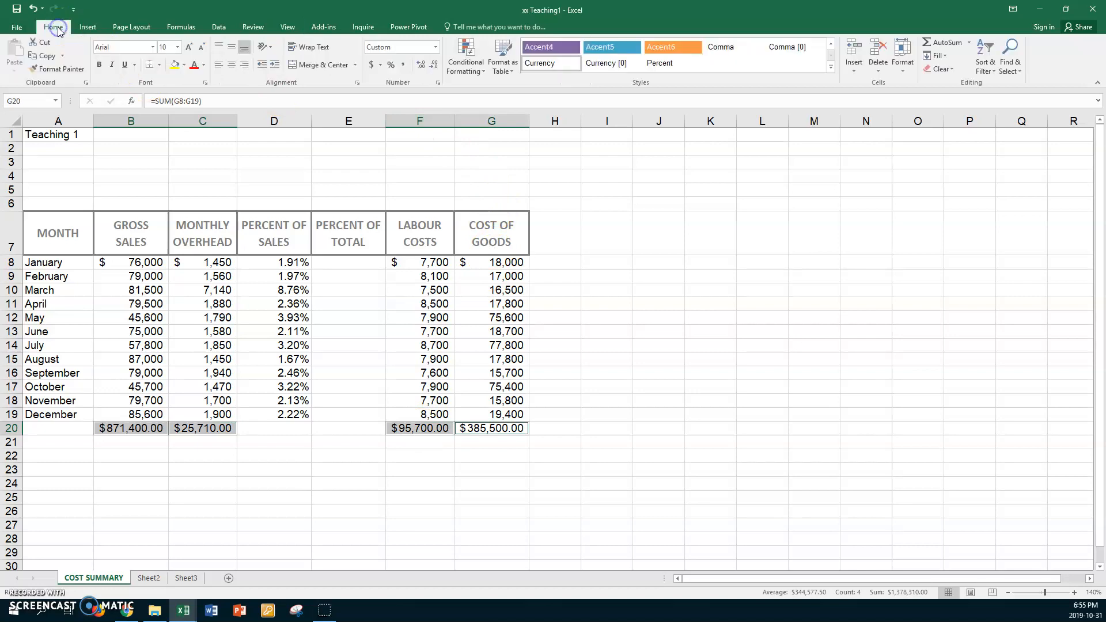
pyautogui.click(422, 64)
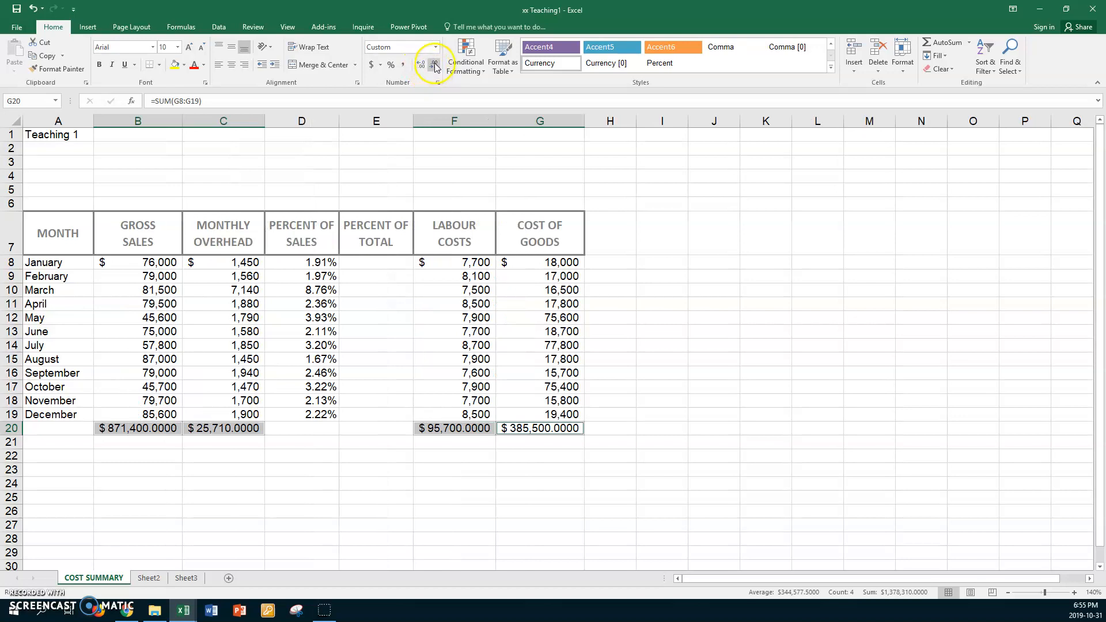
pyautogui.click(435, 64)
pyautogui.click(435, 64)
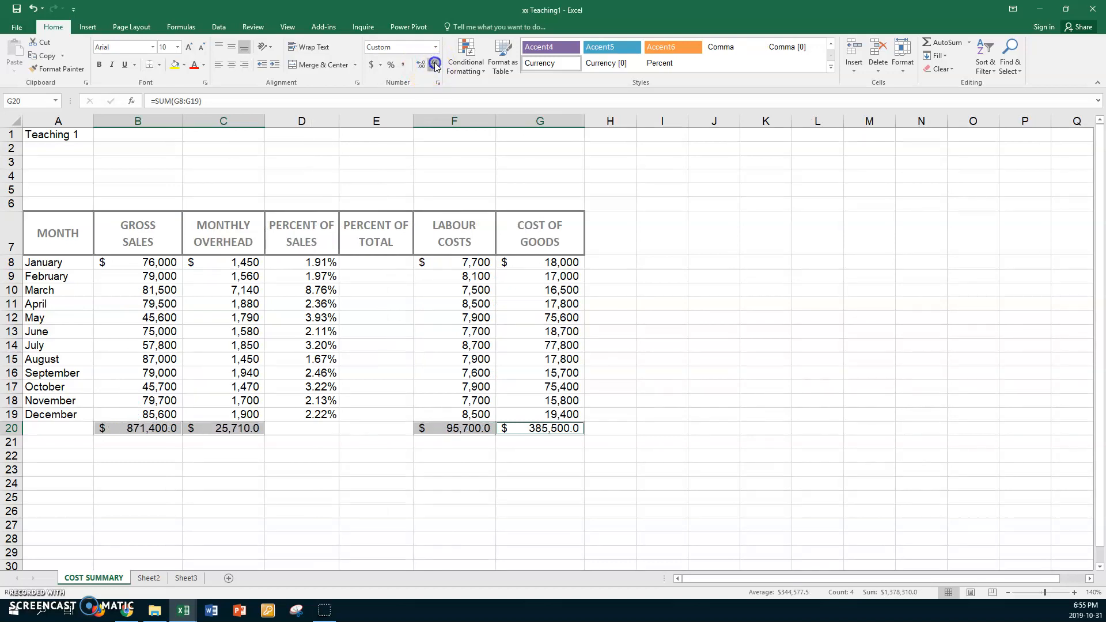
pyautogui.click(436, 64)
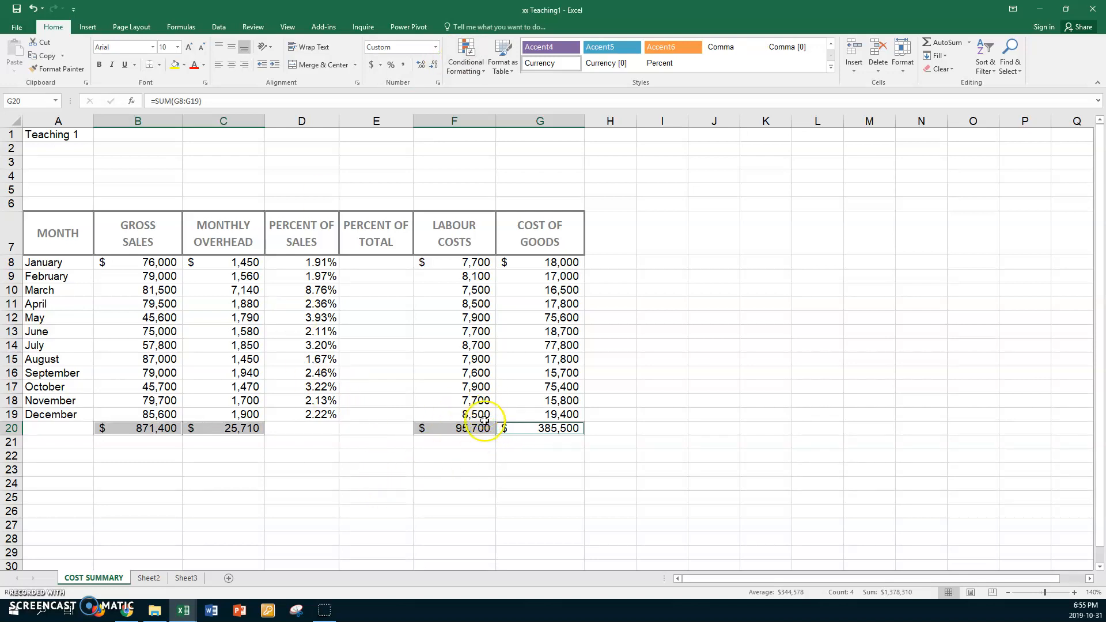
# - Extend the percent of sales formula from D19 into the totals row at D20
pyautogui.click(118, 429)
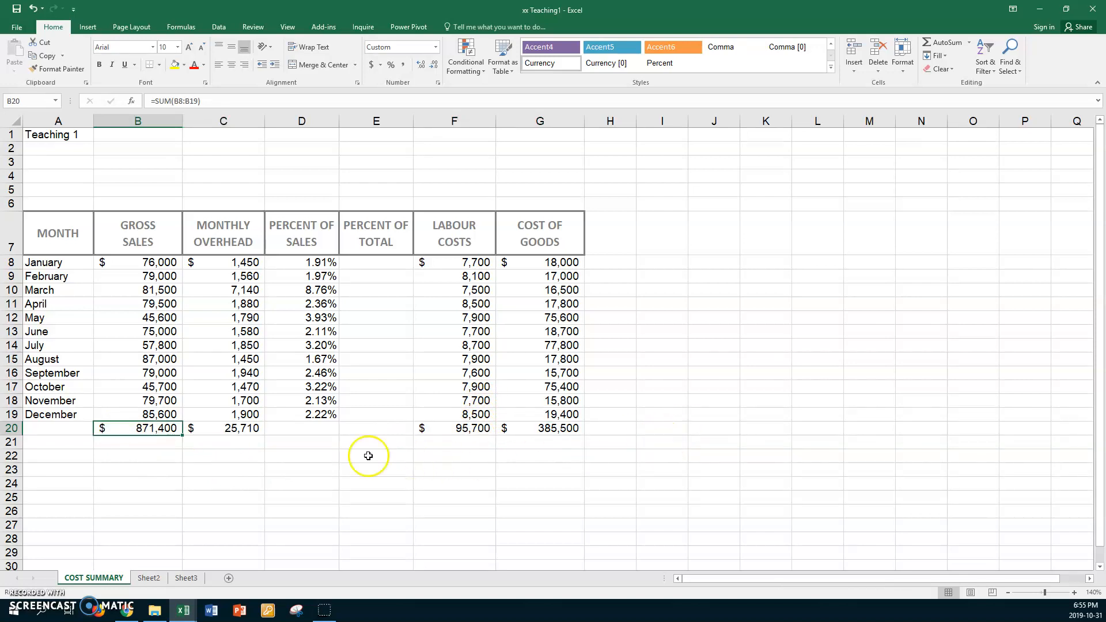
pyautogui.click(300, 419)
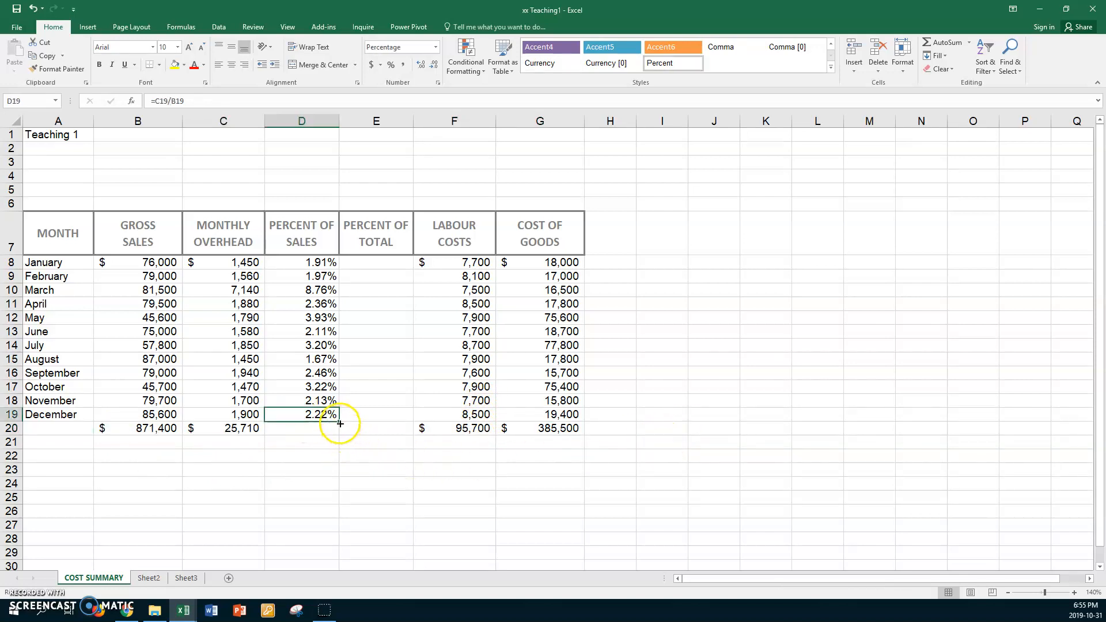
pyautogui.moveTo(339, 423); pyautogui.dragTo(340, 437)
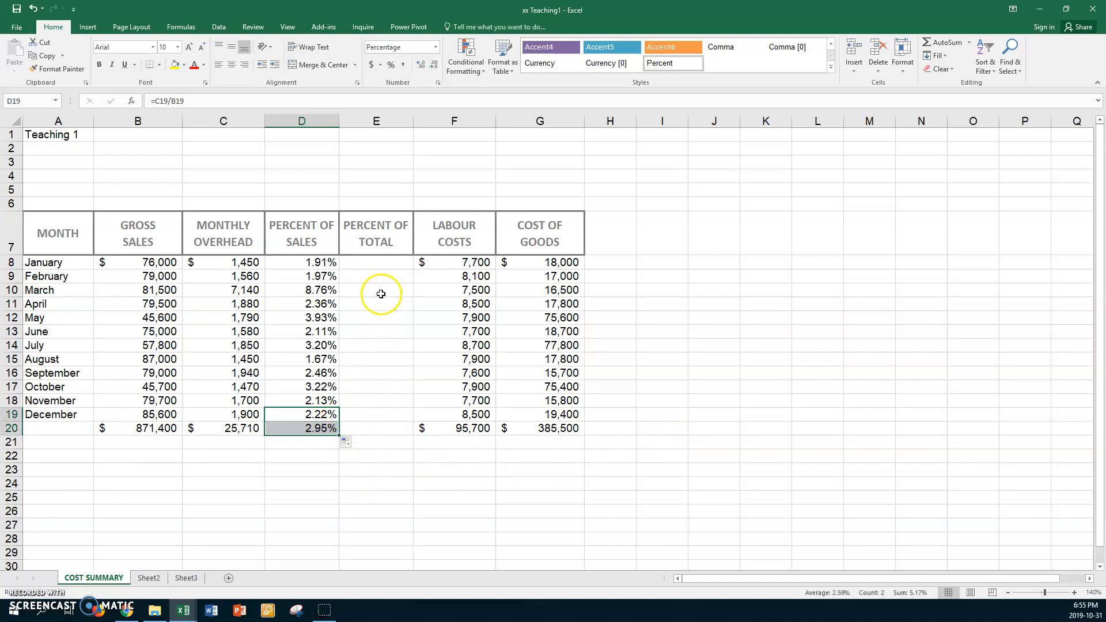
# - Enter the percent of total formula =C8/$C$20 for monthly overhead in E8 and fill it down to E20
pyautogui.click(384, 265)
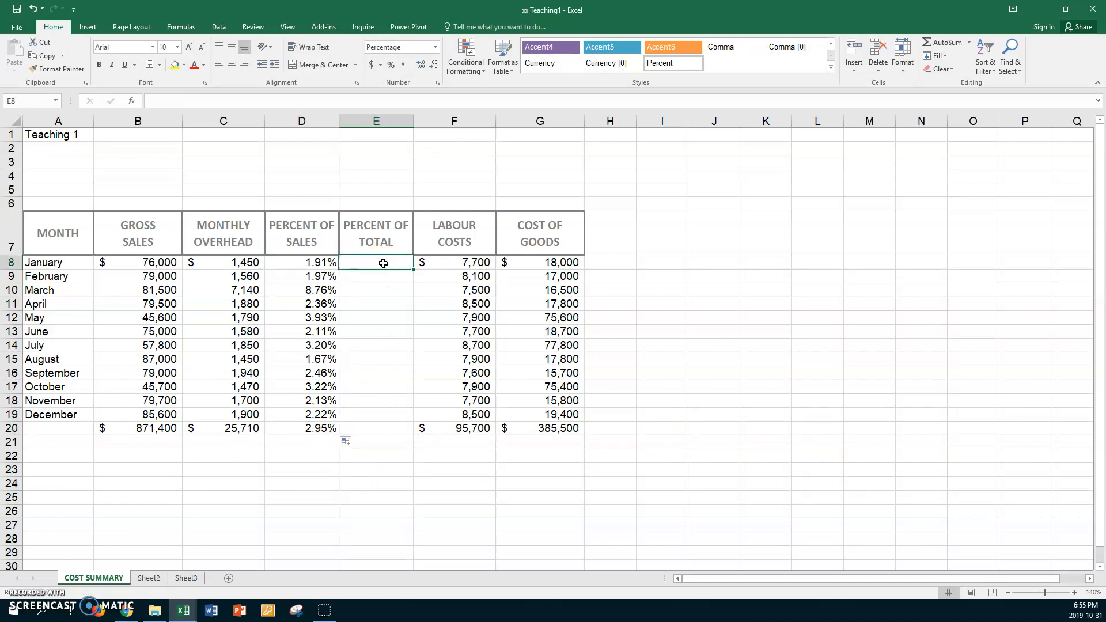
pyautogui.write('=')
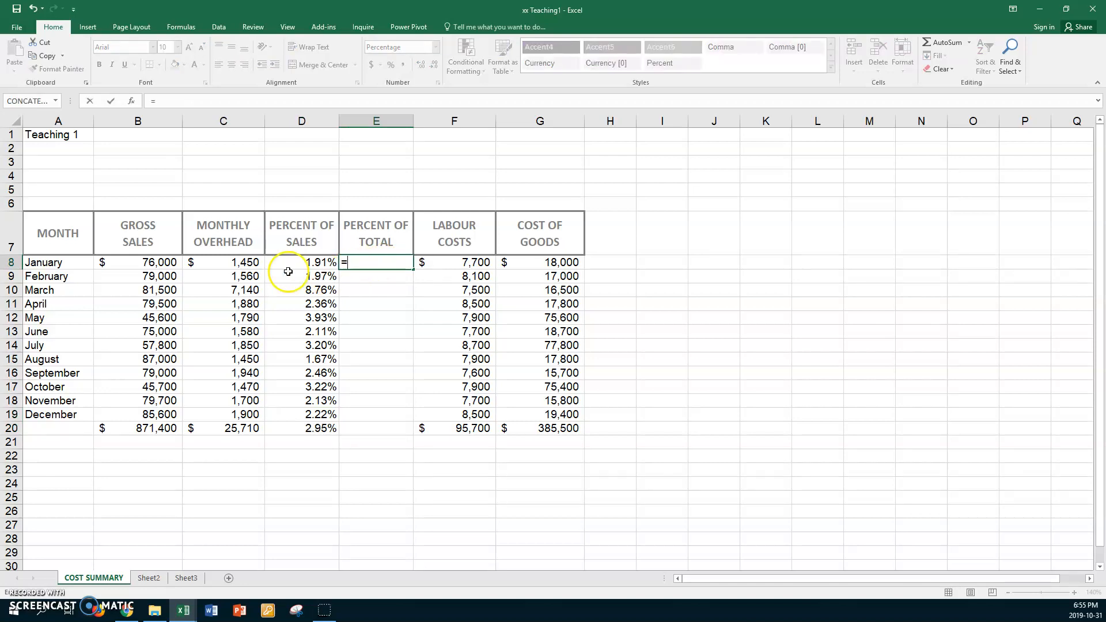
pyautogui.click(228, 262)
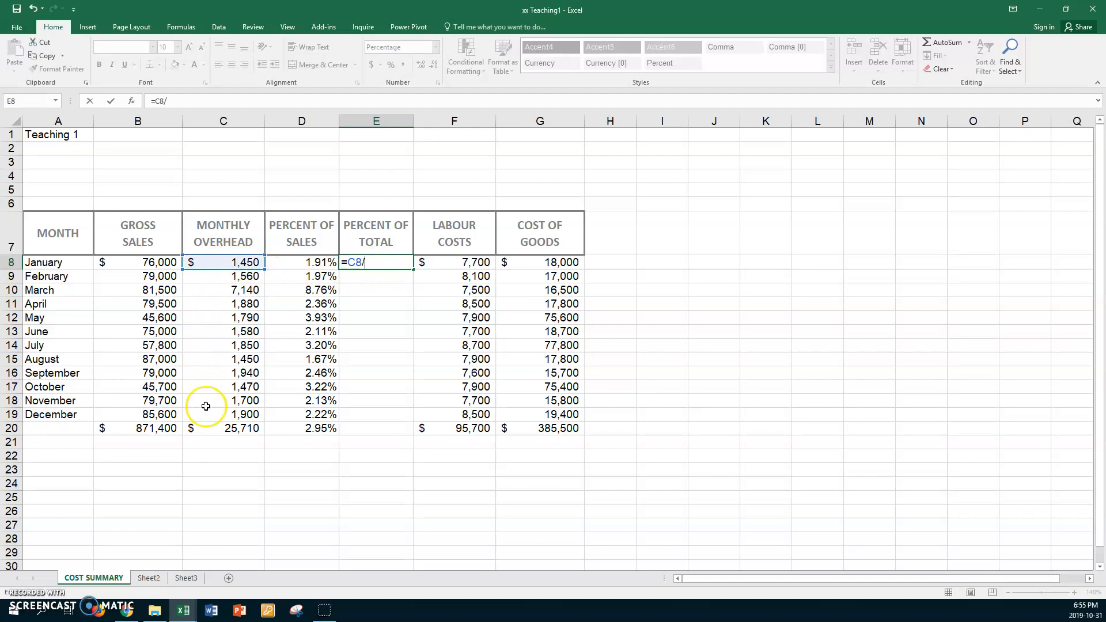
pyautogui.click(206, 430)
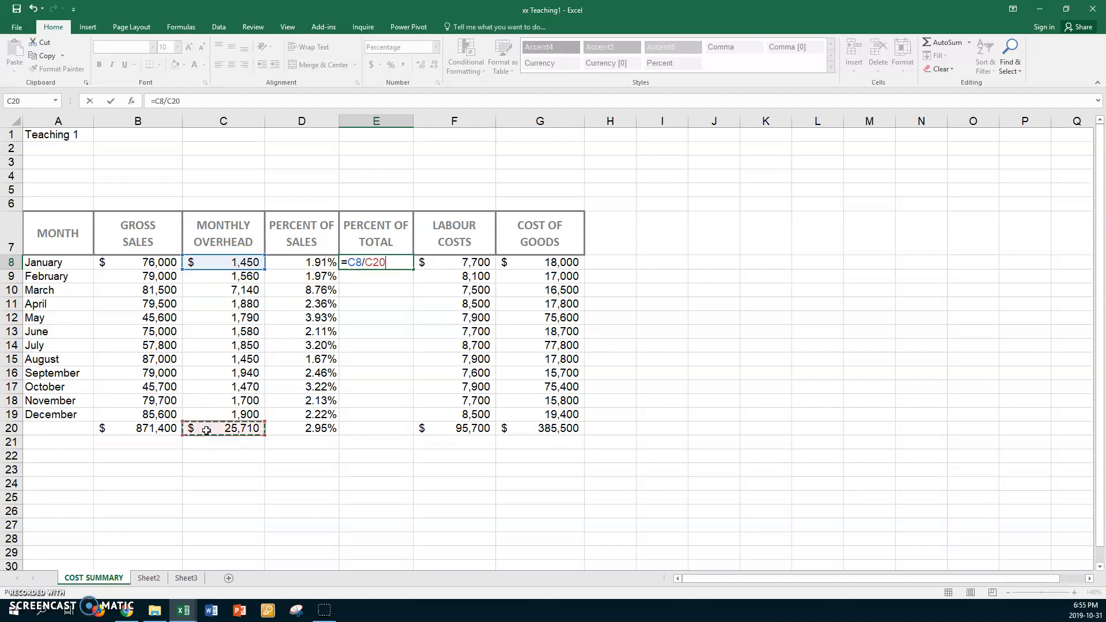
pyautogui.press('F4')
pyautogui.press('Return')
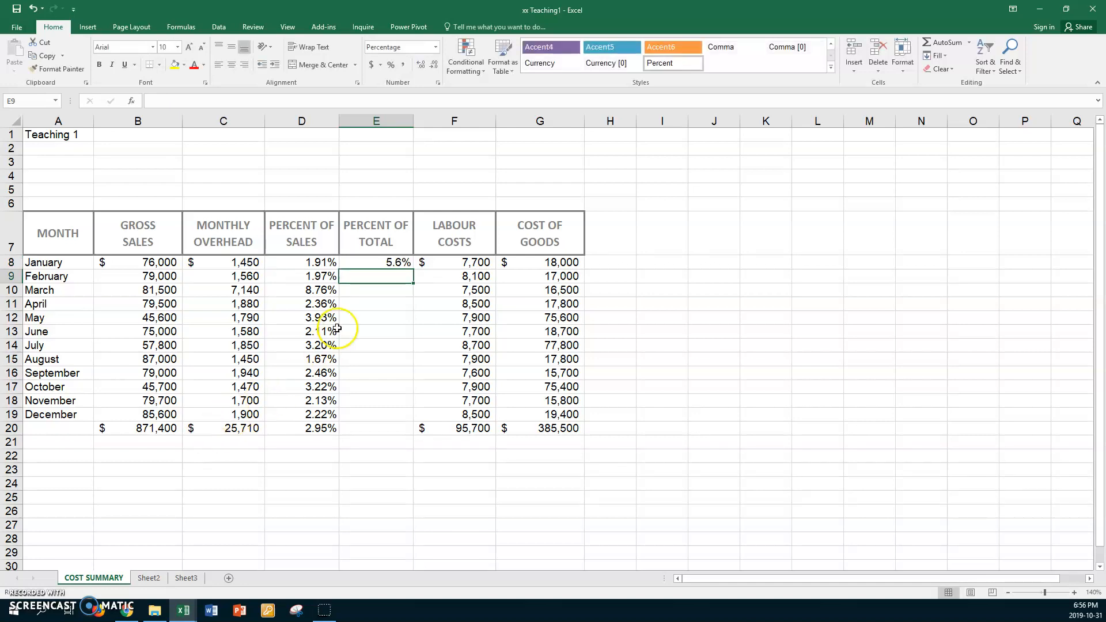
pyautogui.click(365, 262)
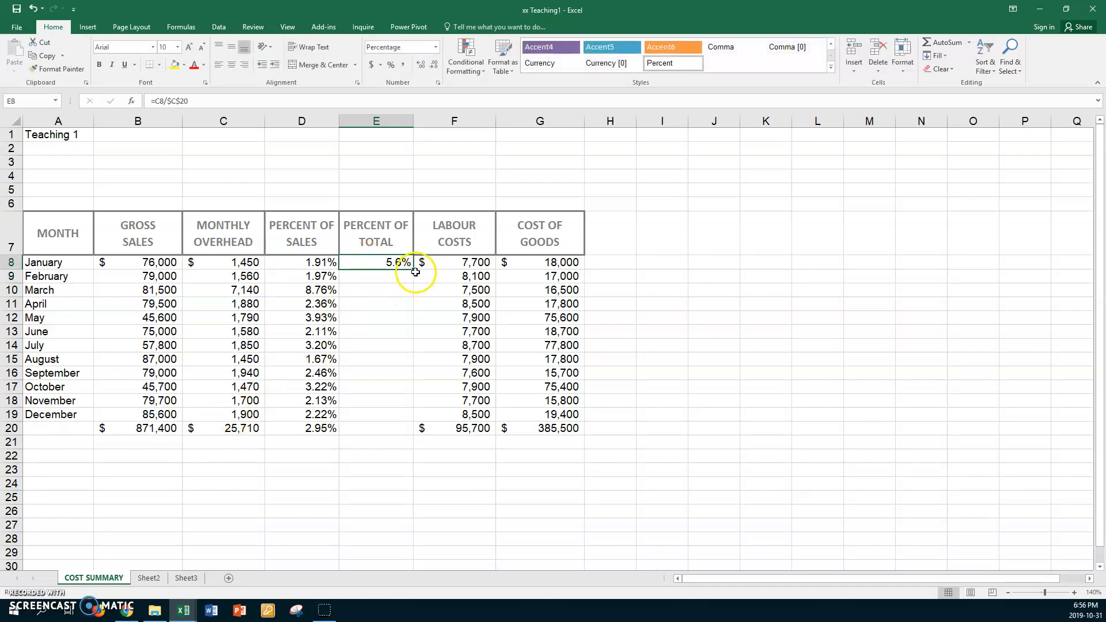
pyautogui.moveTo(413, 269); pyautogui.dragTo(397, 429)
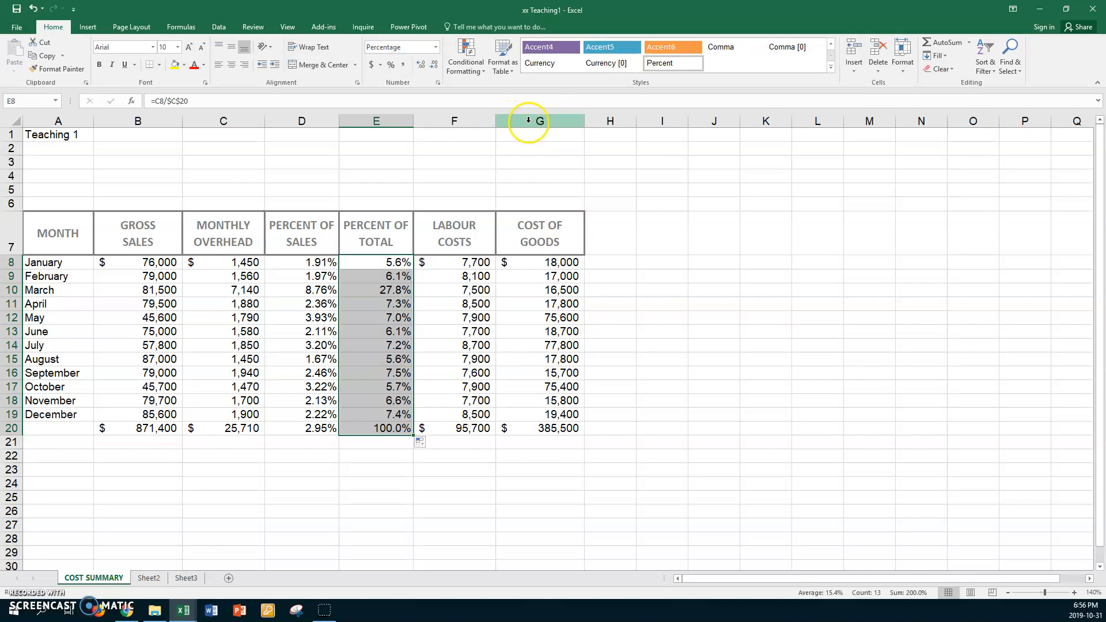
# - Insert two blank columns between the Labour Costs and Cost of Goods columns
pyautogui.moveTo(529, 120); pyautogui.dragTo(596, 115)
pyautogui.rightClick(558, 149)
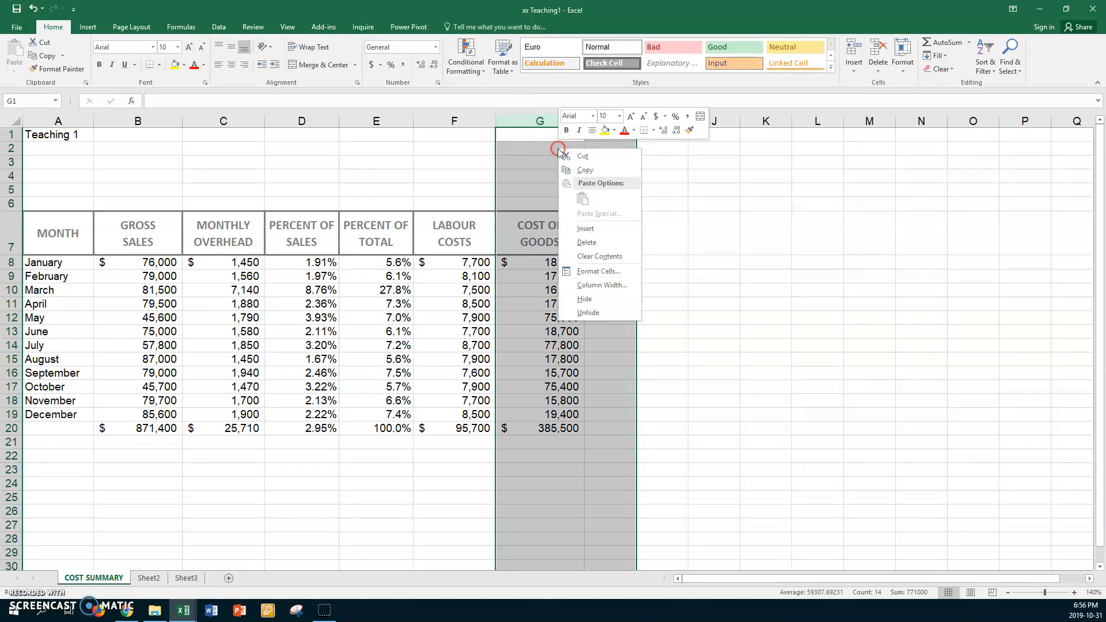
pyautogui.click(589, 228)
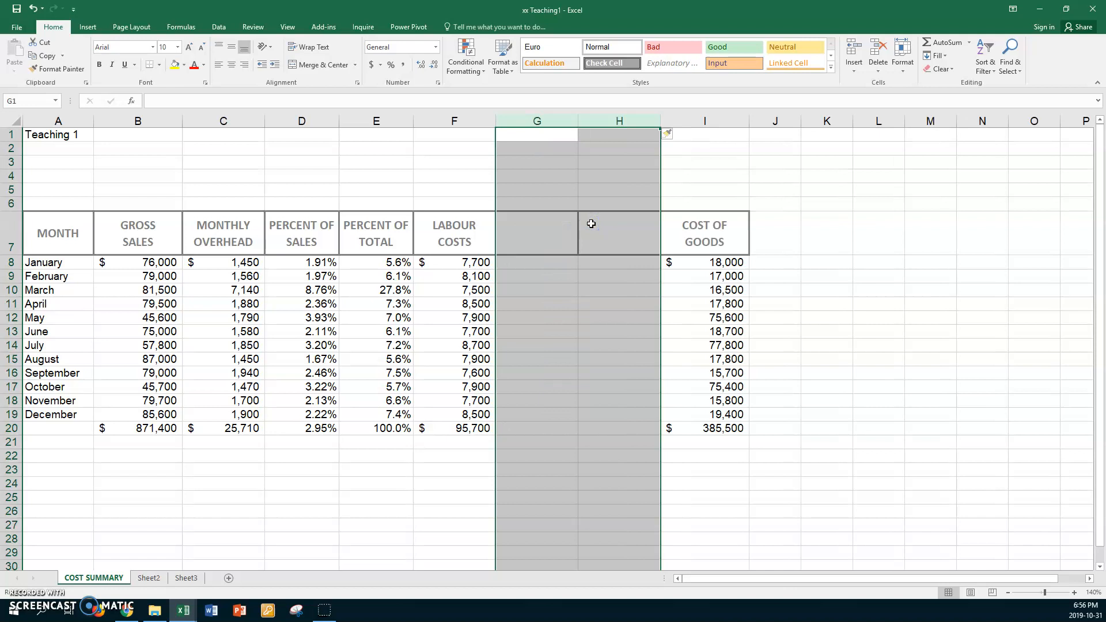
# - Copy the Percent of Sales and Percent of Total headings from D7:E7 to G7:H7 and J7:K7, and make row 7 taller to fit them
pyautogui.moveTo(296, 227); pyautogui.dragTo(376, 226)
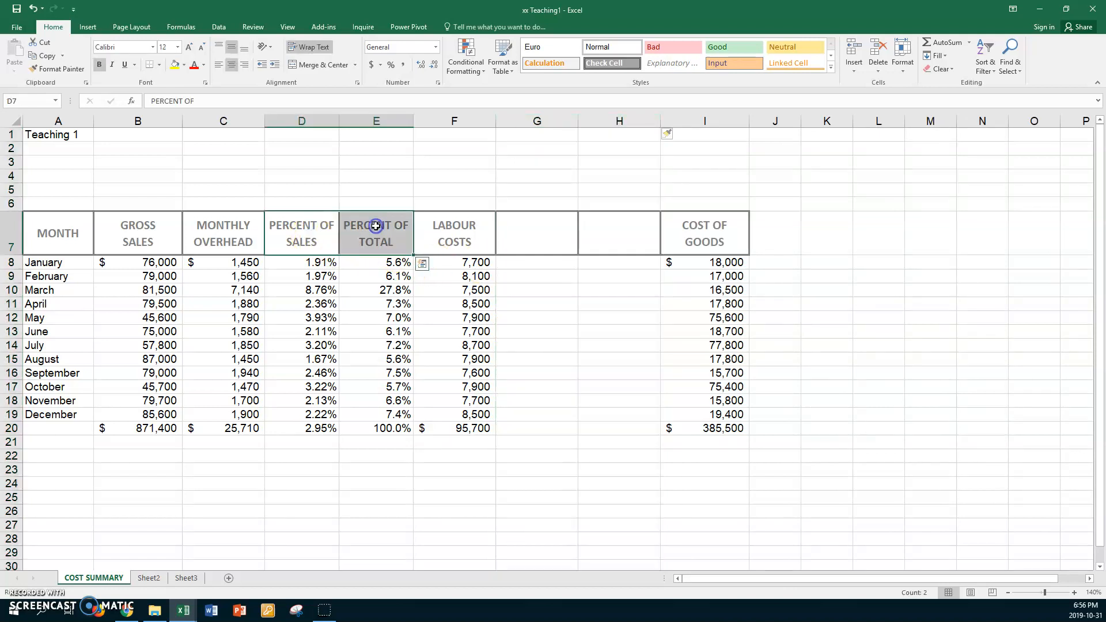
pyautogui.hotkey('ctrl', 'c')
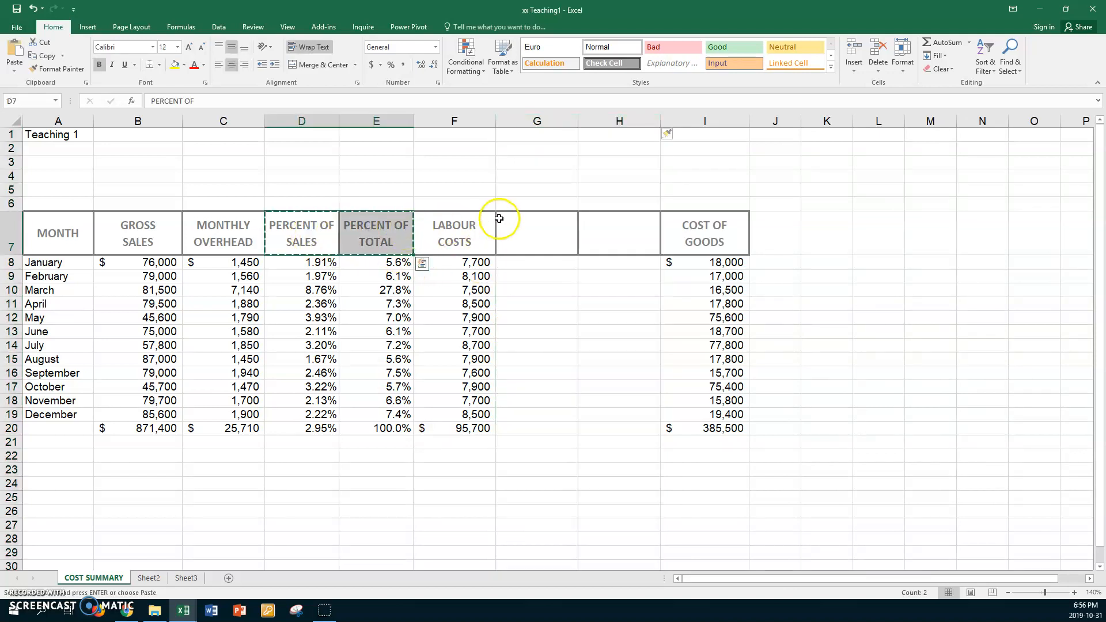
pyautogui.click(509, 225)
pyautogui.hotkey('ctrl', 'v')
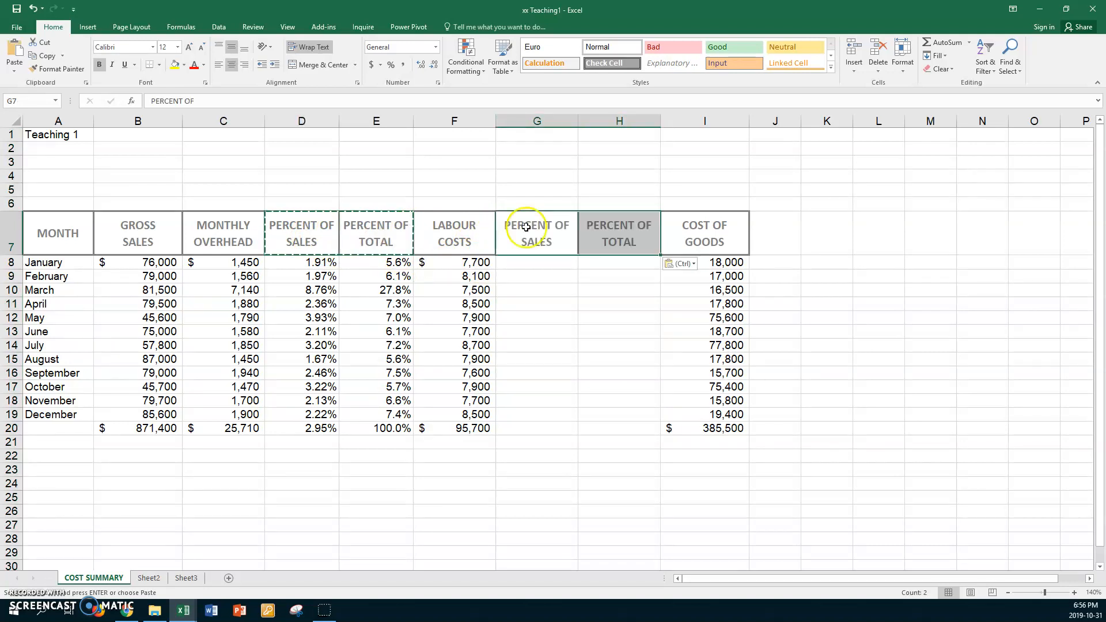
pyautogui.click(766, 230)
pyautogui.hotkey('ctrl', 'v')
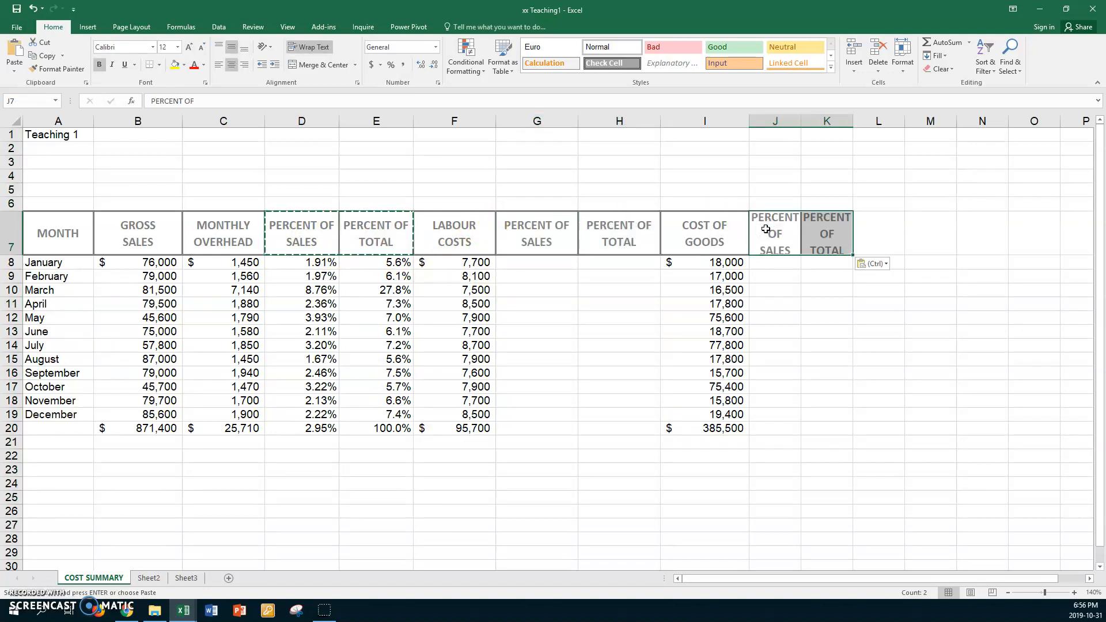
pyautogui.moveTo(9, 256); pyautogui.dragTo(10, 273)
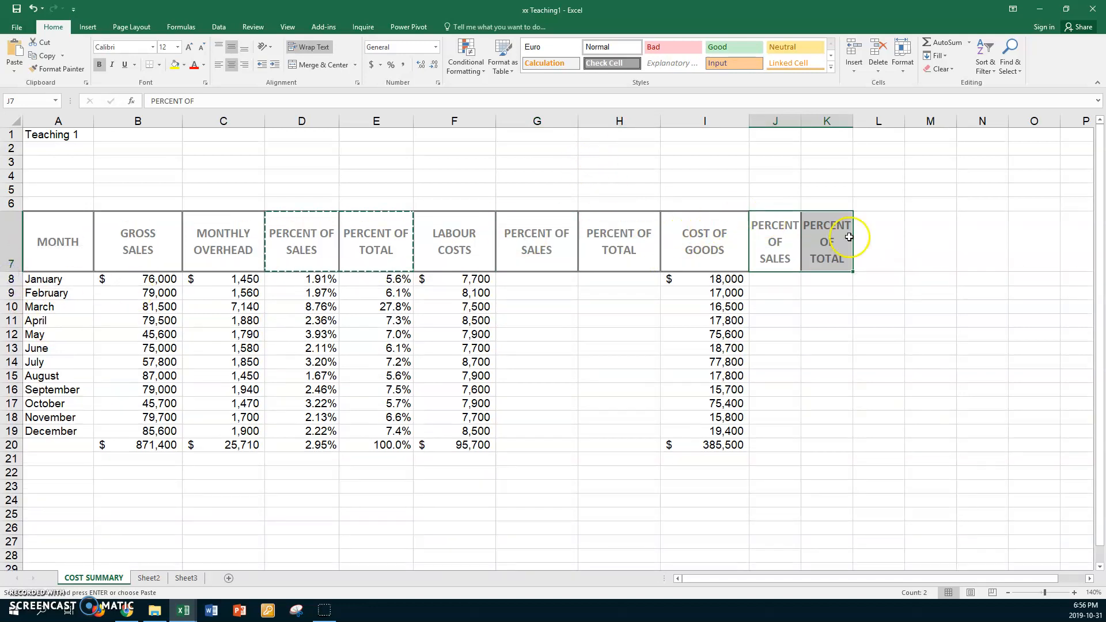
# - Enter the labour costs percent of sales formula =F8/B8 in G8 and fill it down to G20
pyautogui.click(549, 280)
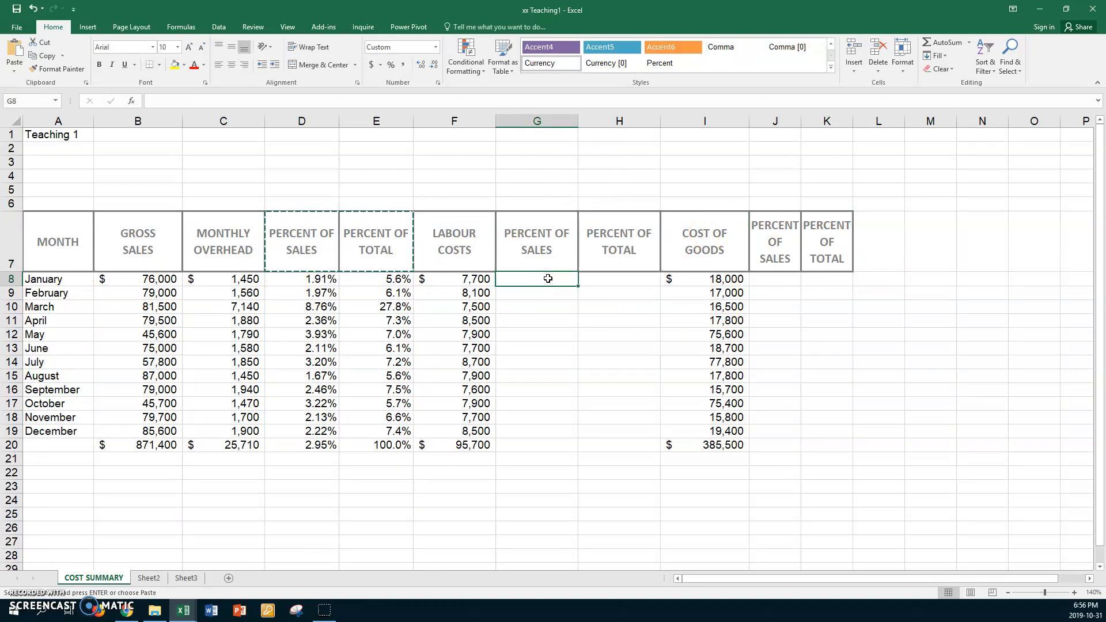
pyautogui.write('=')
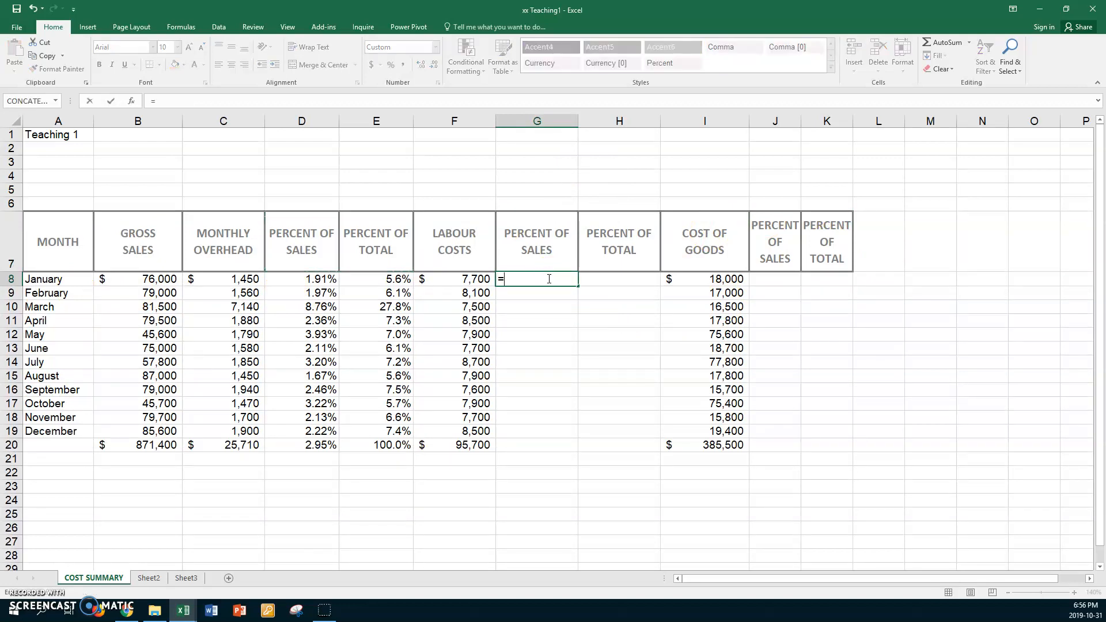
pyautogui.click(467, 279)
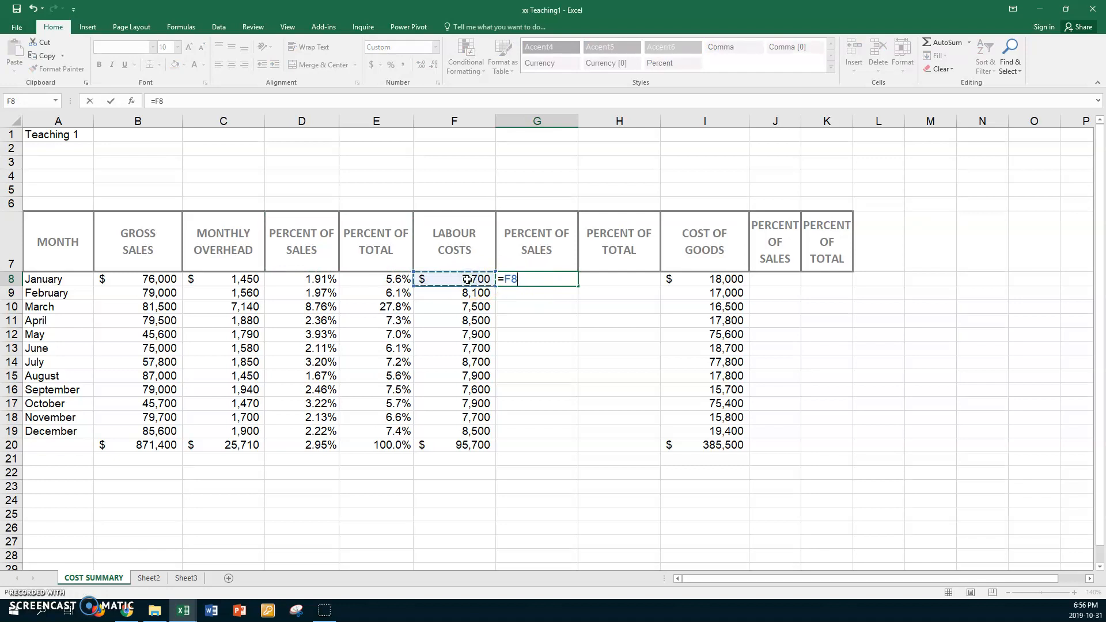
pyautogui.write('/')
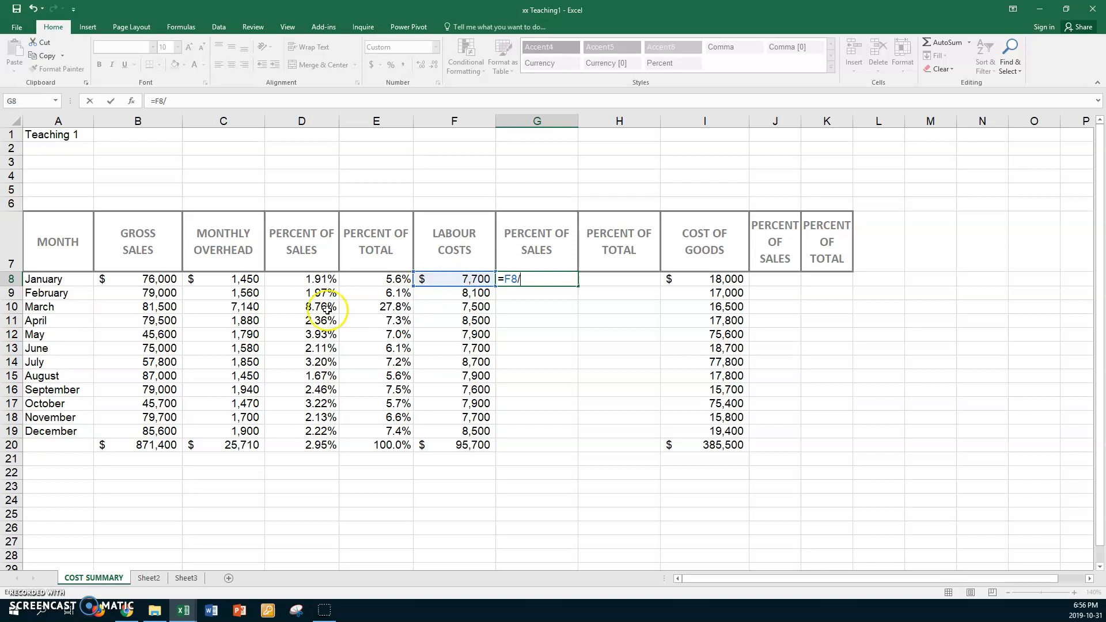
pyautogui.click(131, 283)
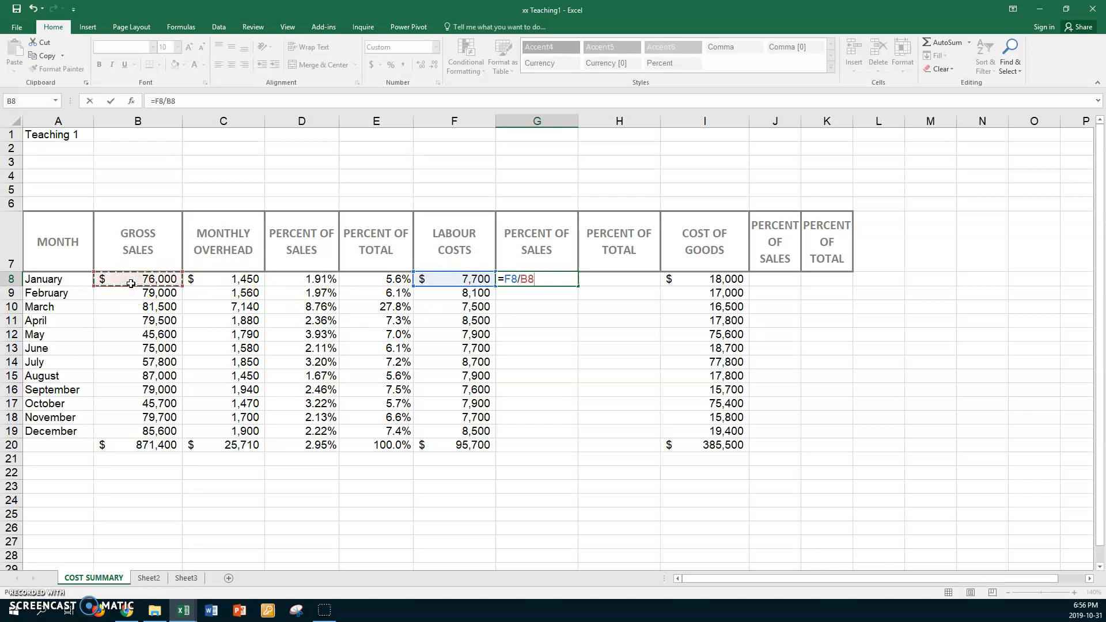
pyautogui.press('Return')
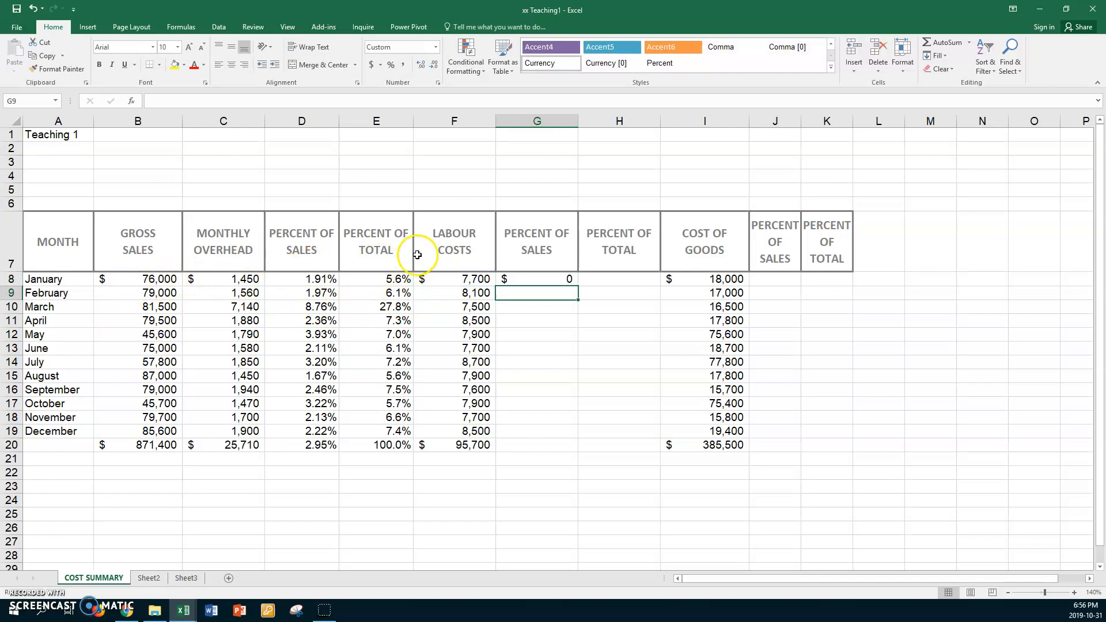
pyautogui.click(536, 281)
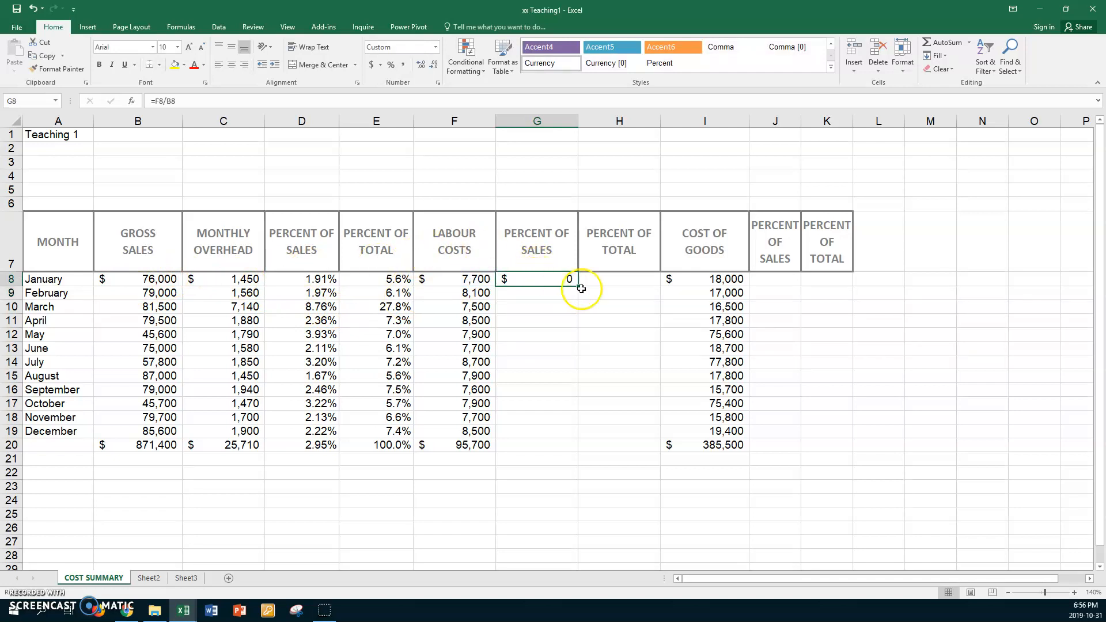
pyautogui.moveTo(579, 286); pyautogui.dragTo(543, 441)
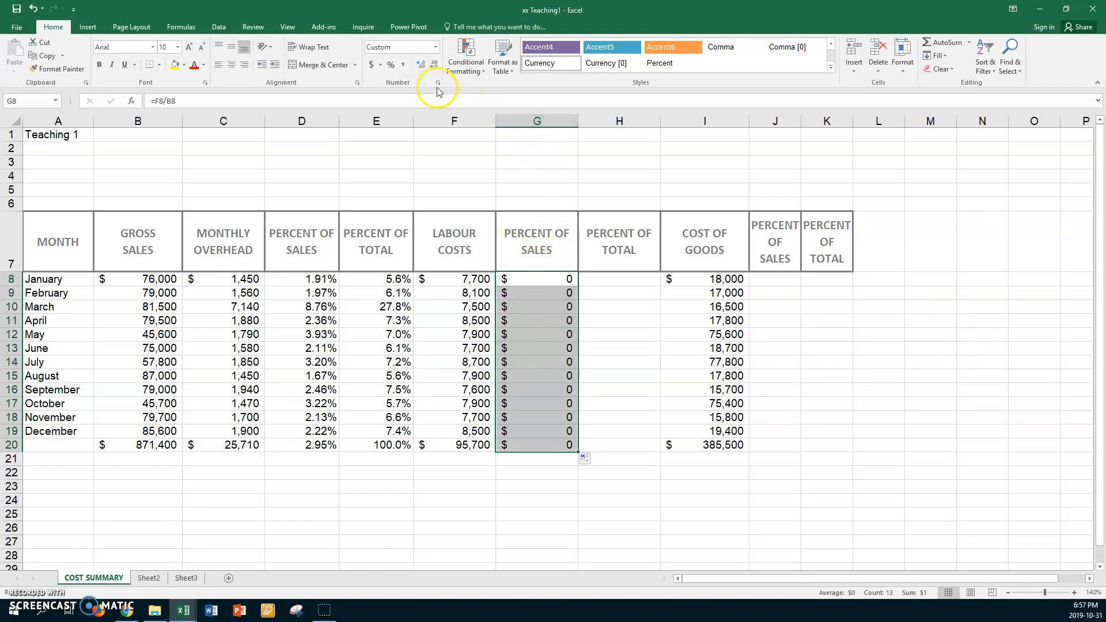
# - Format G8:G20 as percentages with two decimal places
pyautogui.click(392, 66)
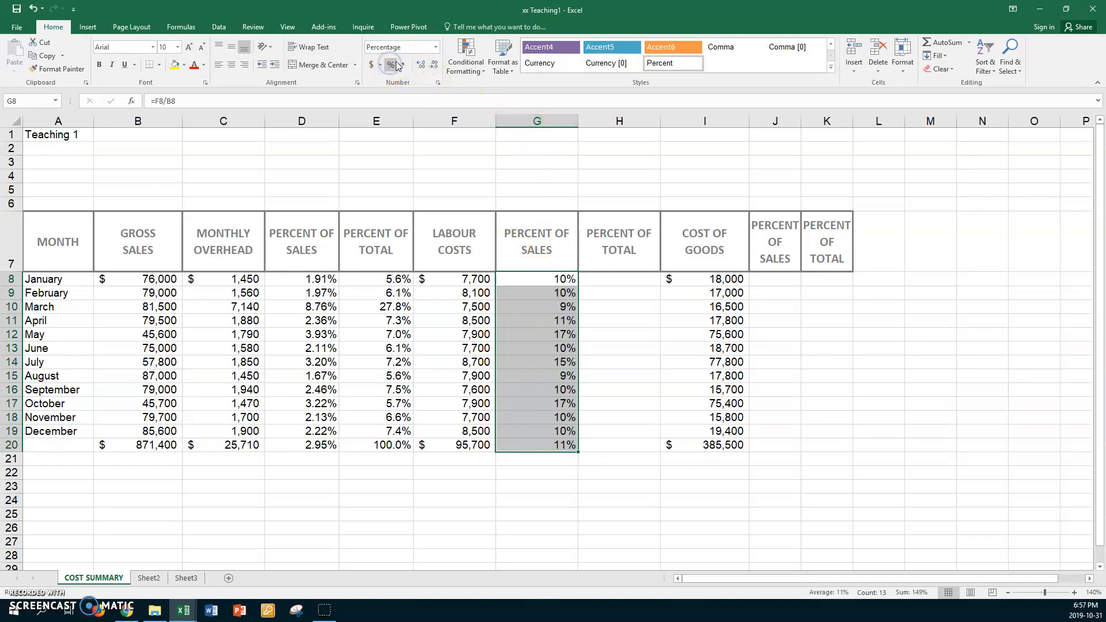
pyautogui.click(417, 64)
pyautogui.click(418, 64)
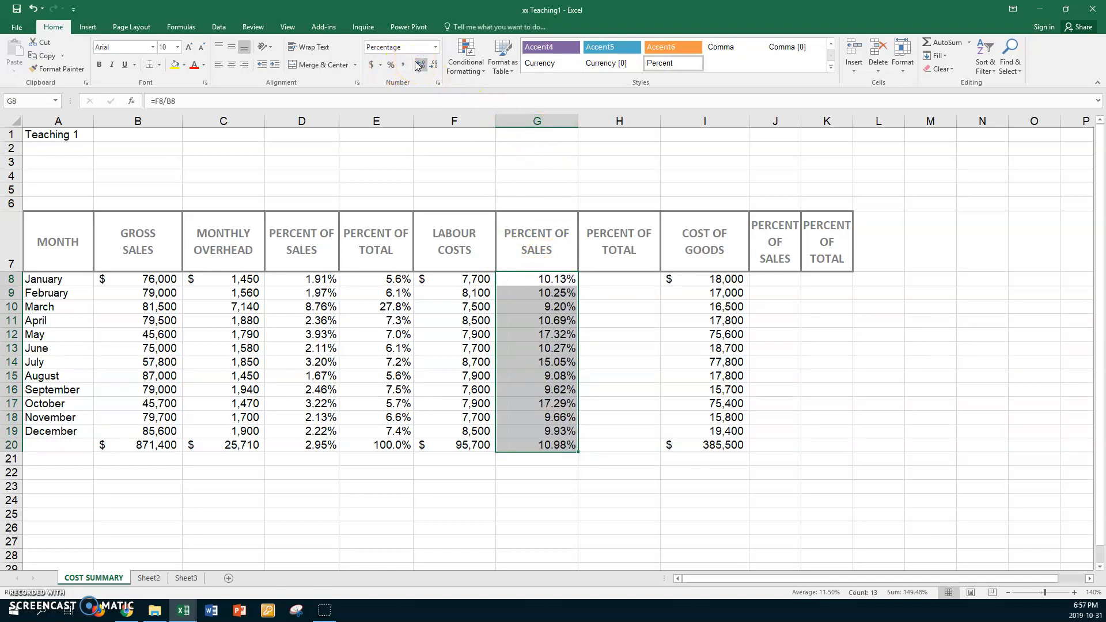
# - Enter the labour costs percent of total formula =F8/$F$20 in H8 and fill it down to H20
pyautogui.click(620, 280)
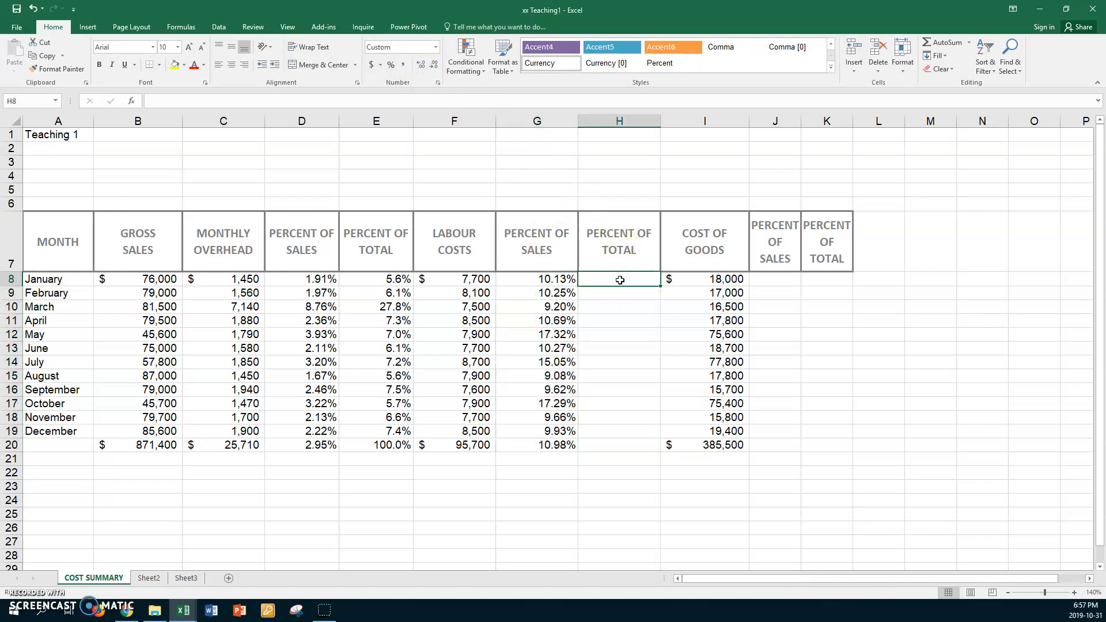
pyautogui.write('=')
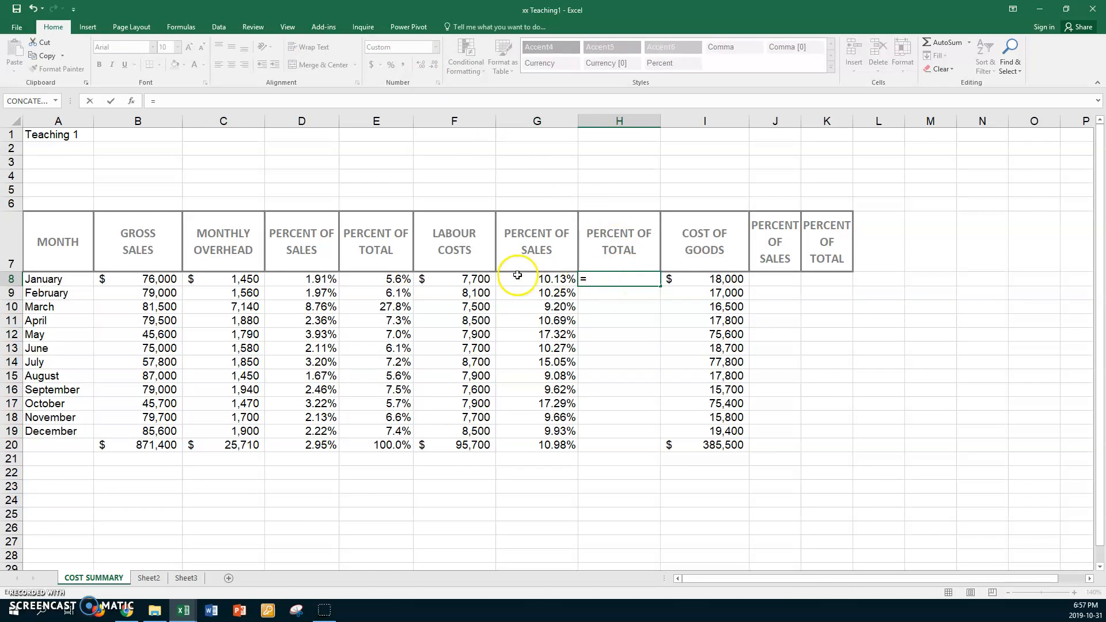
pyautogui.click(454, 279)
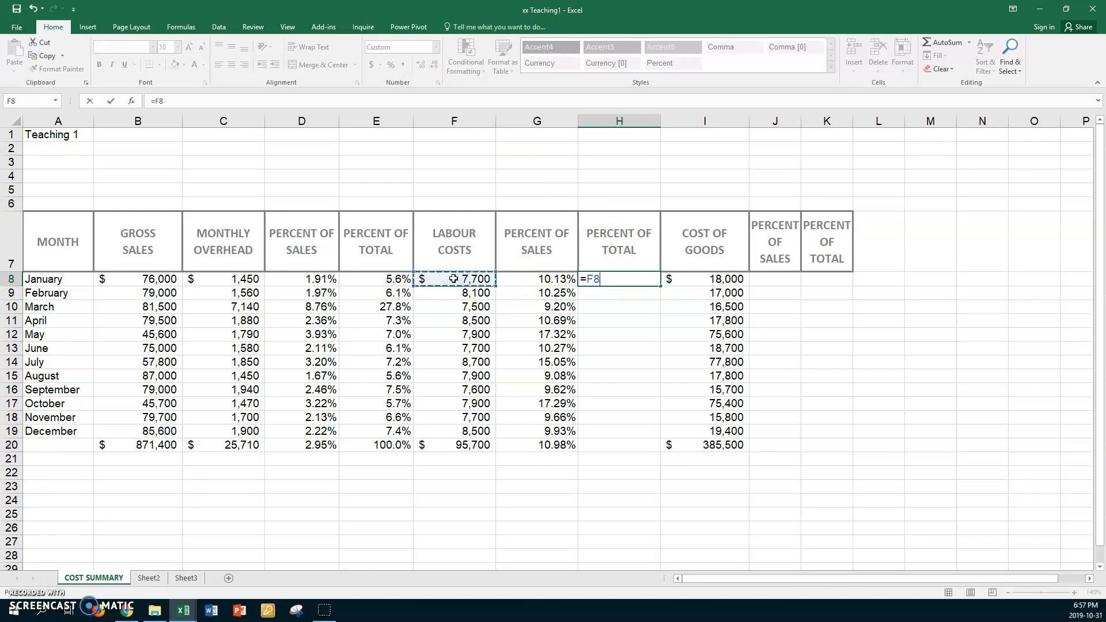
pyautogui.write('/')
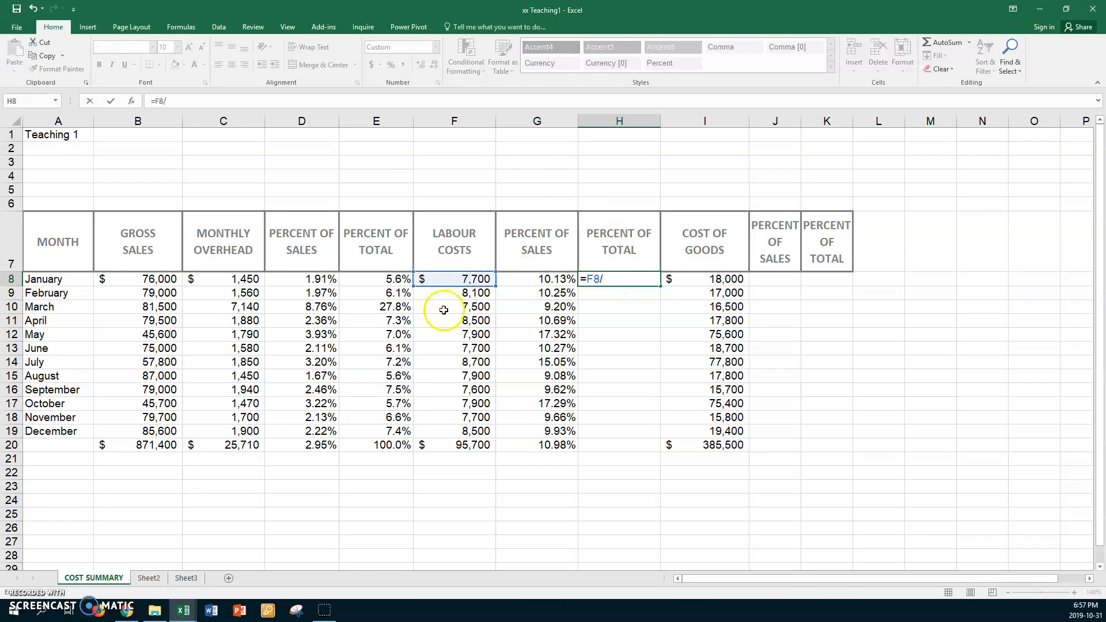
pyautogui.click(440, 449)
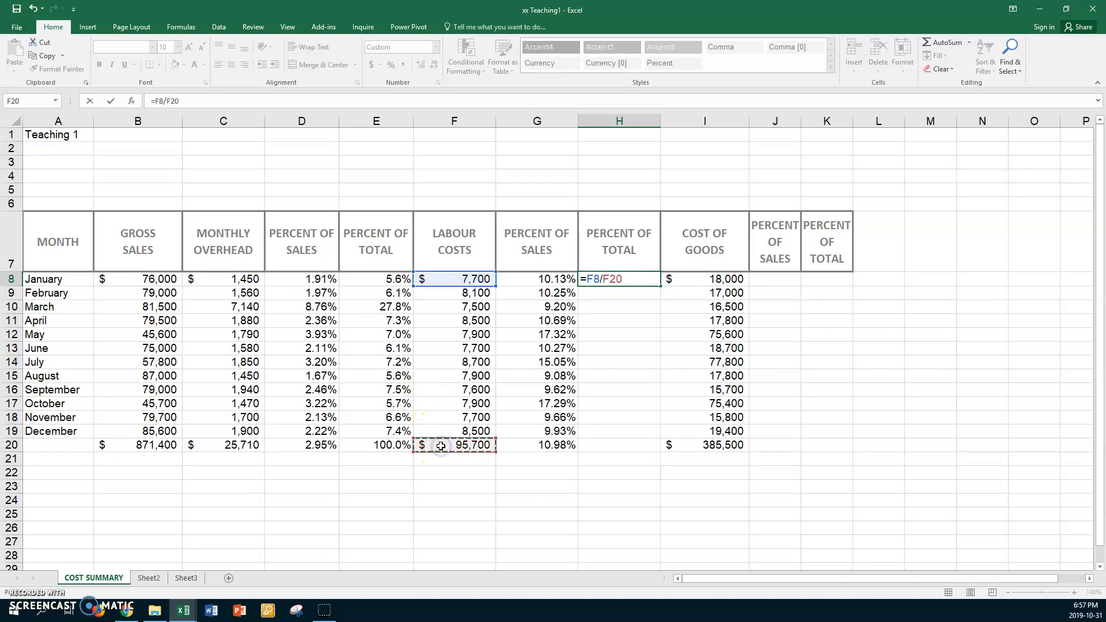
pyautogui.press('F4')
pyautogui.press('Return')
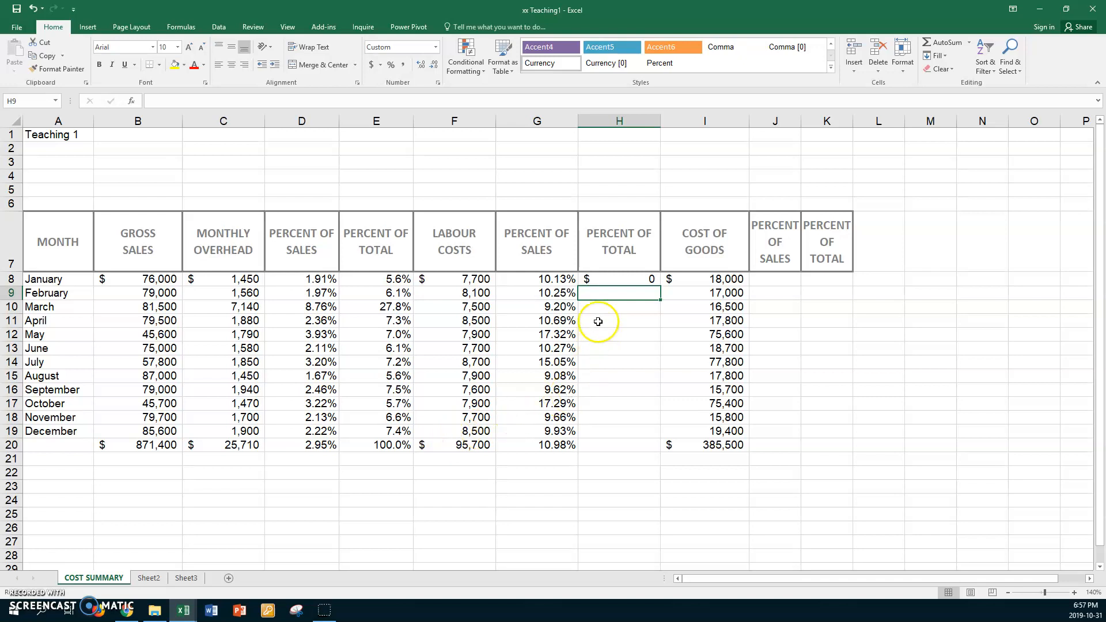
pyautogui.click(614, 279)
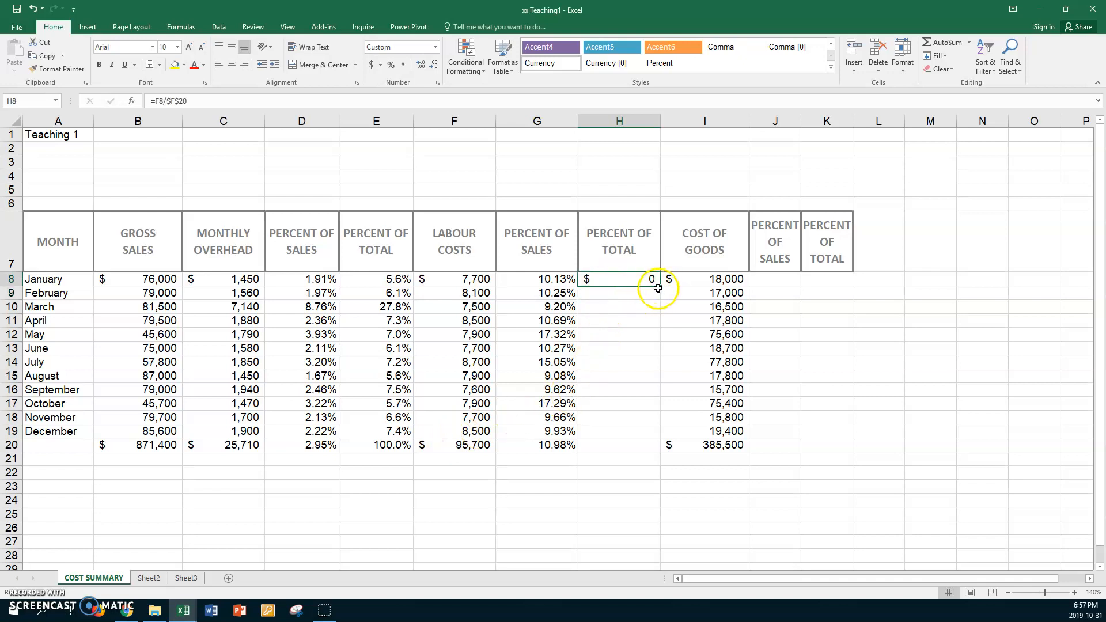
pyautogui.moveTo(660, 286); pyautogui.dragTo(624, 447)
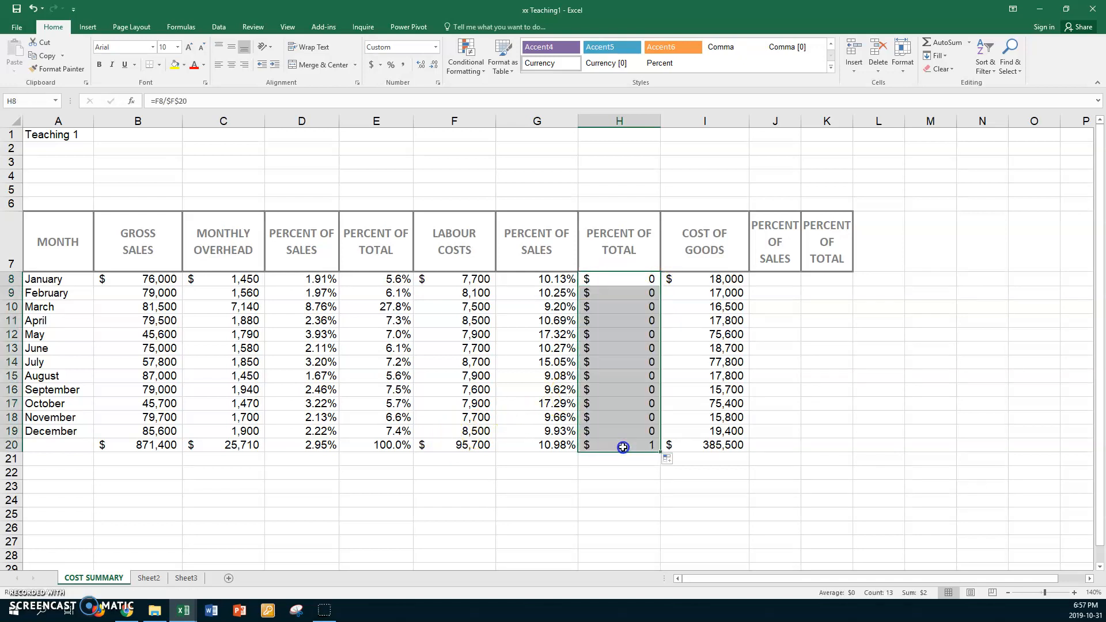
# - Format H8:H20 as percentages with one decimal place
pyautogui.click(391, 67)
pyautogui.click(420, 65)
pyautogui.click(420, 65)
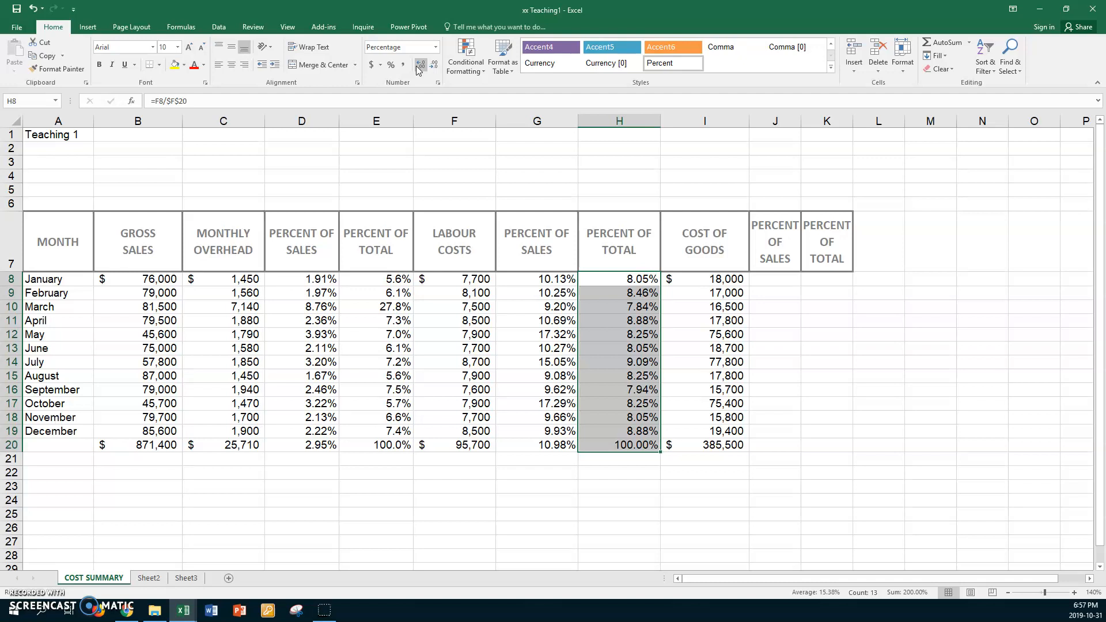
pyautogui.click(435, 65)
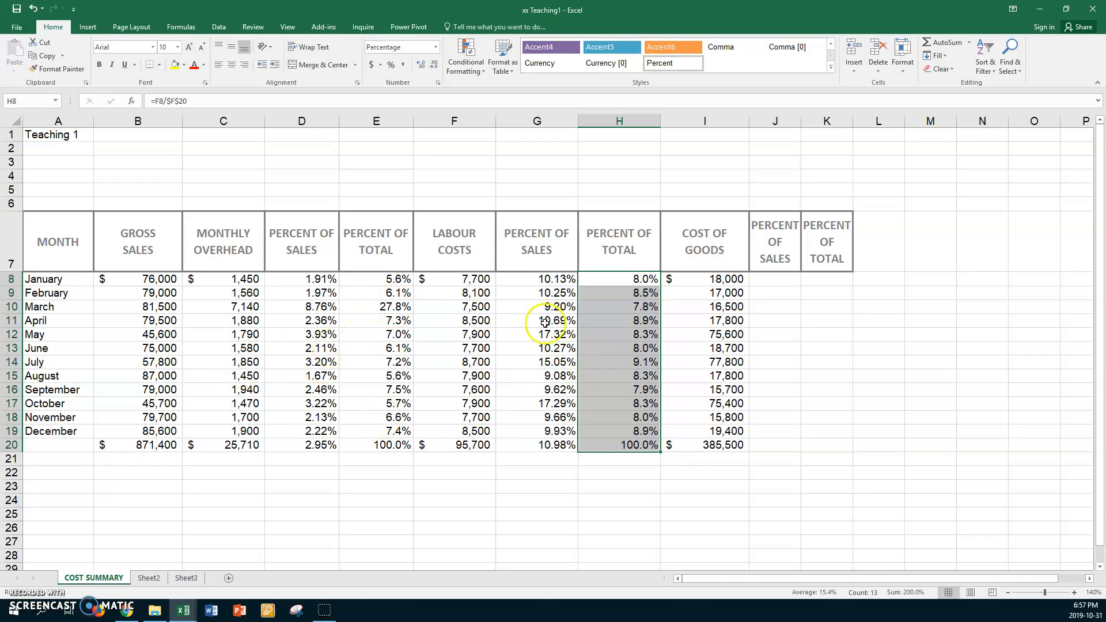
# - Enter the cost of goods percent of sales formula =I8/B8 in J8 and fill it down to J20
pyautogui.click(787, 280)
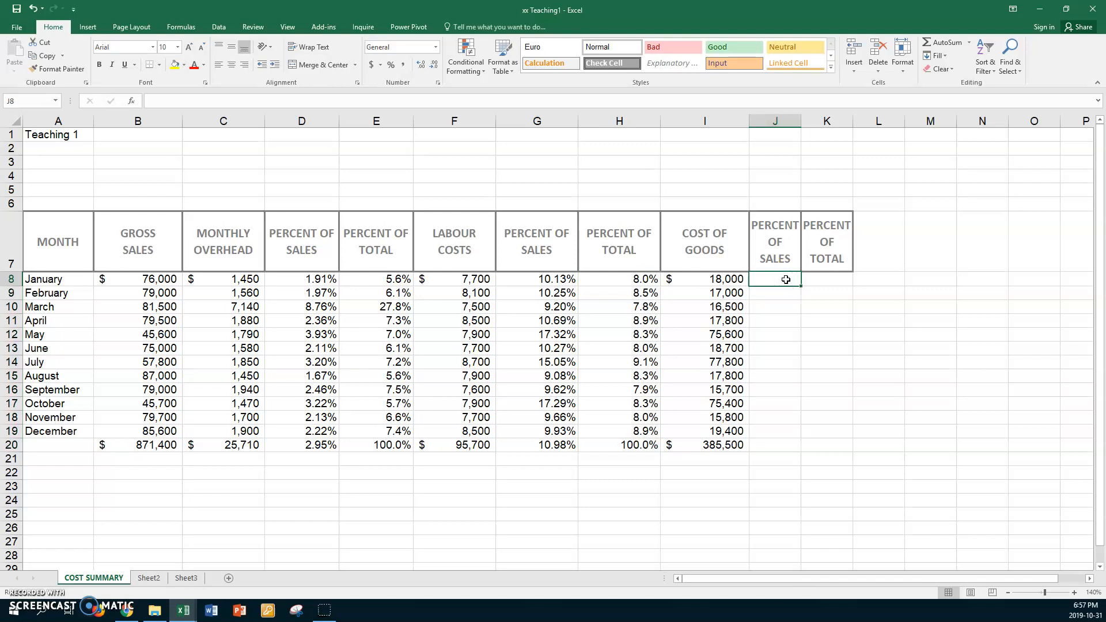
pyautogui.write('=')
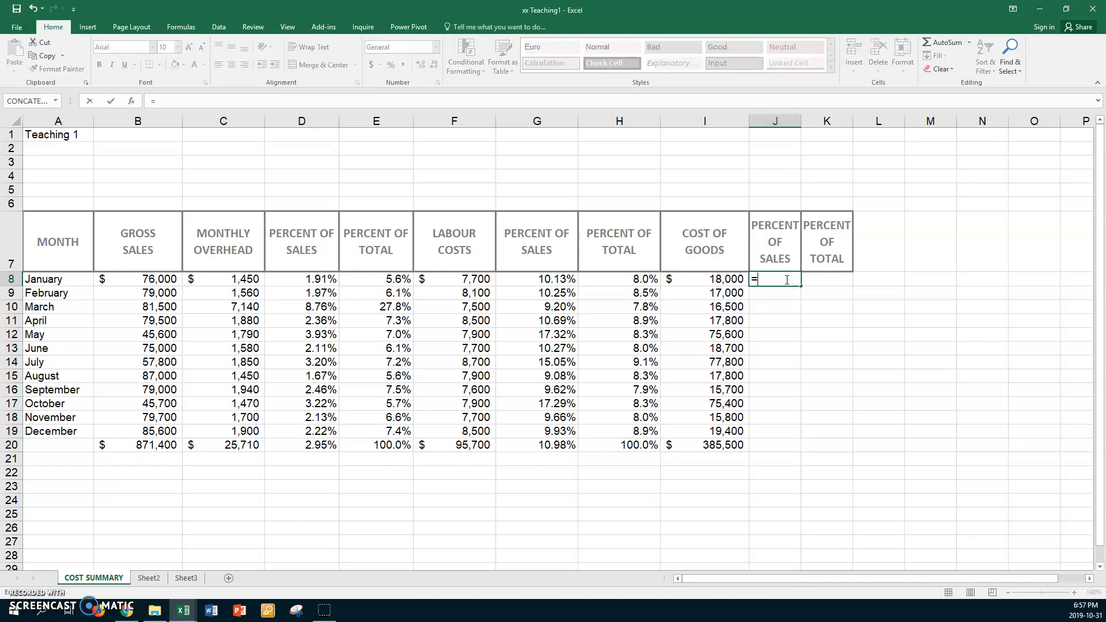
pyautogui.click(709, 280)
pyautogui.write('/')
pyautogui.click(132, 279)
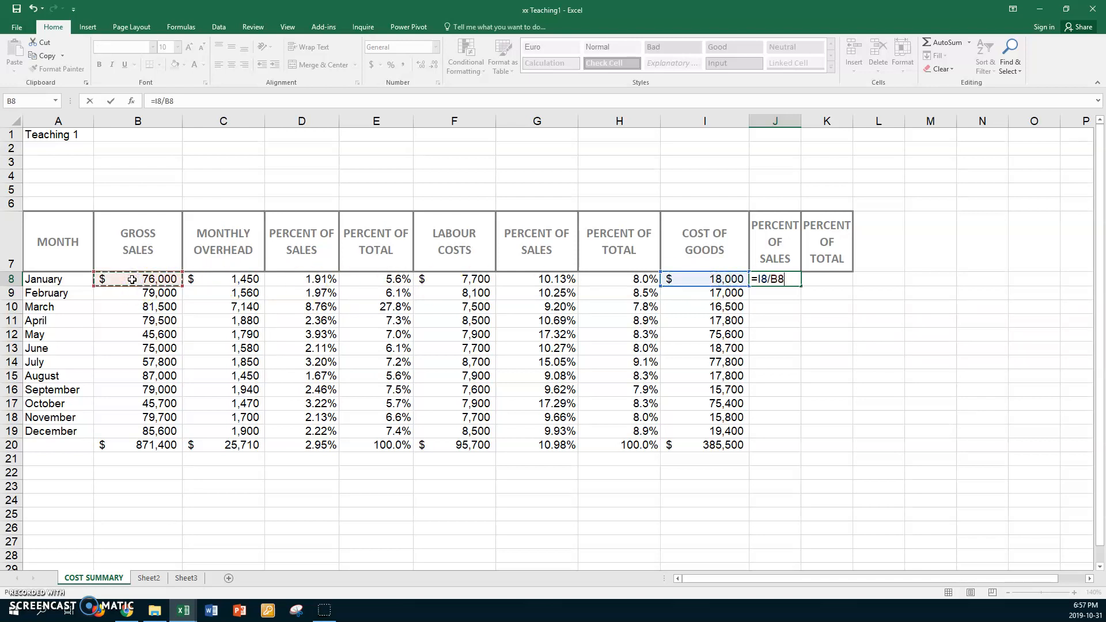
pyautogui.press('Return')
pyautogui.click(775, 280)
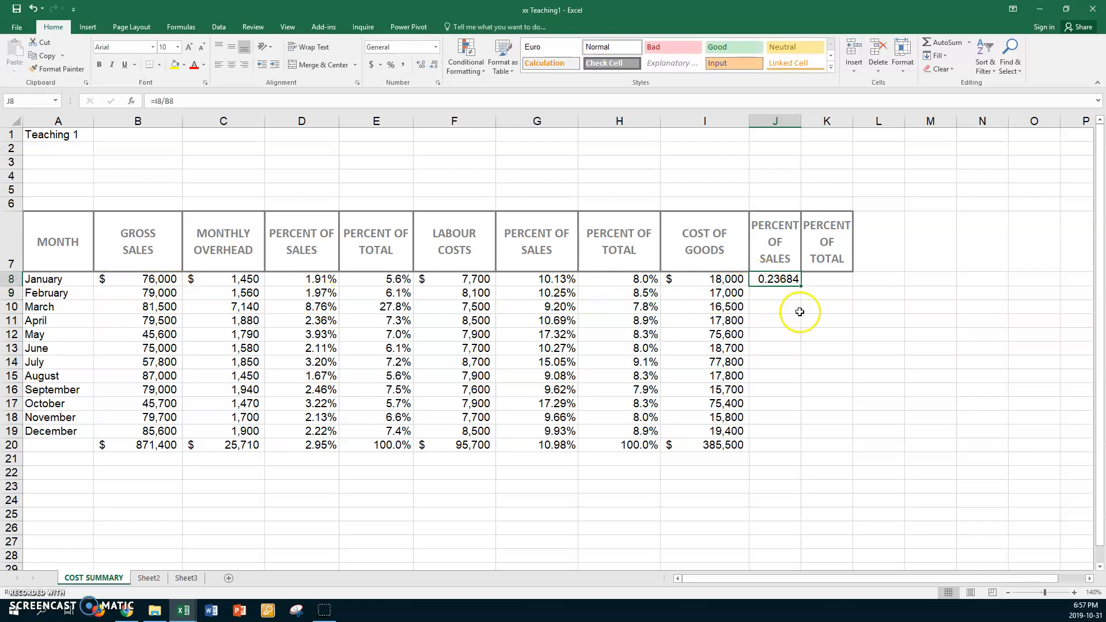
pyautogui.moveTo(801, 285); pyautogui.dragTo(801, 447)
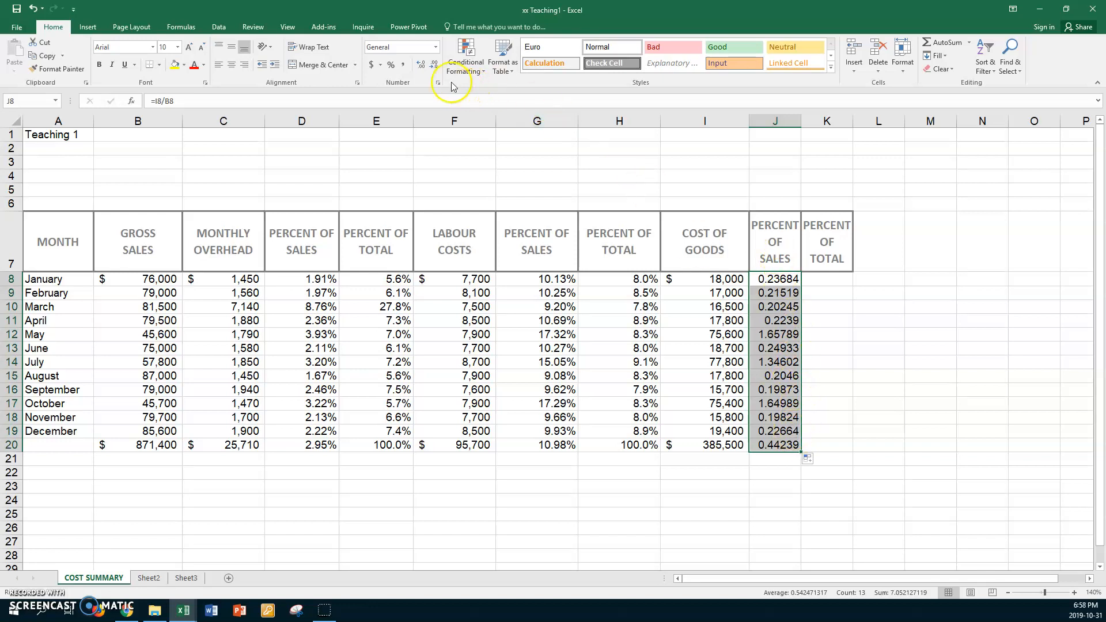
# - Format the cost of goods percent of sales in J8:J20 as percentages with two decimal places
pyautogui.click(391, 67)
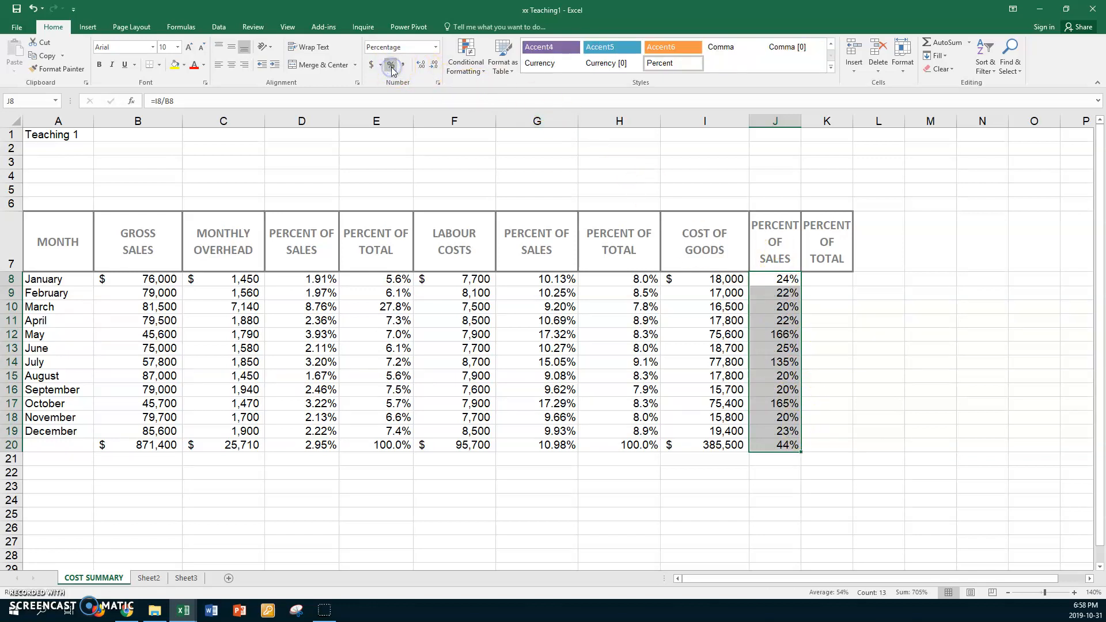
pyautogui.click(423, 66)
pyautogui.click(423, 66)
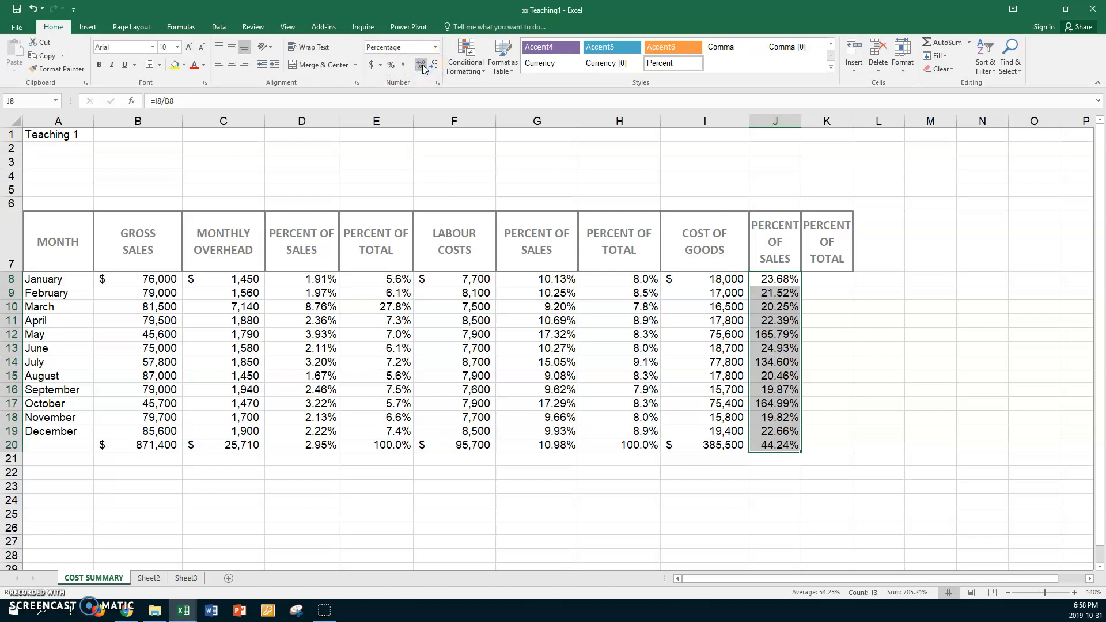
# - Enter the cost of goods percent of total formula =I8/$I$20 in K8 and fill it down to K20
pyautogui.click(820, 281)
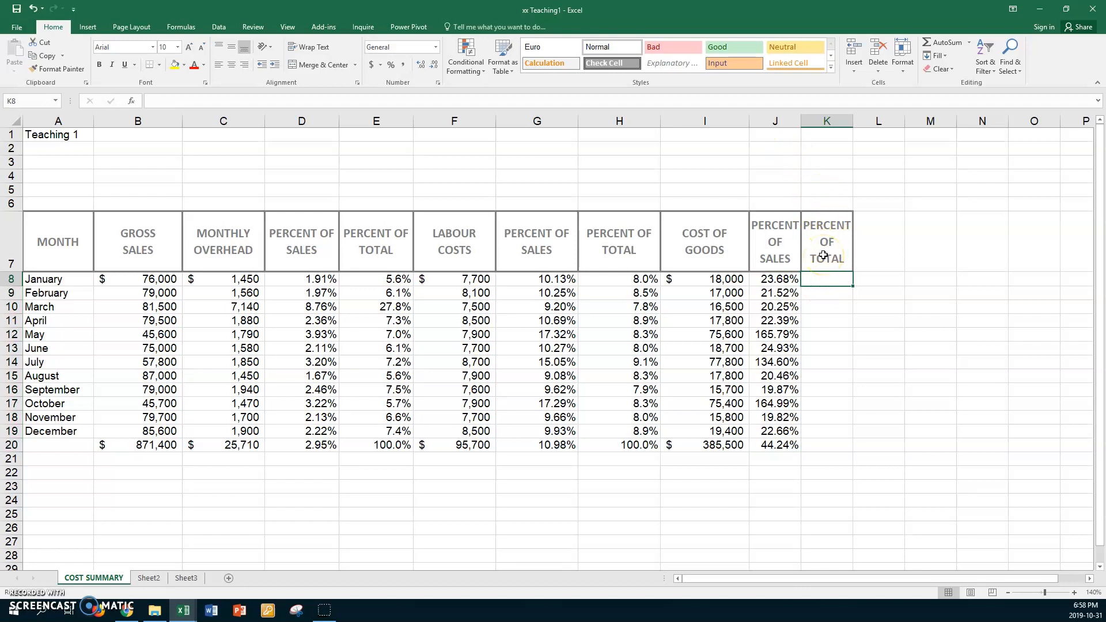
pyautogui.write('=')
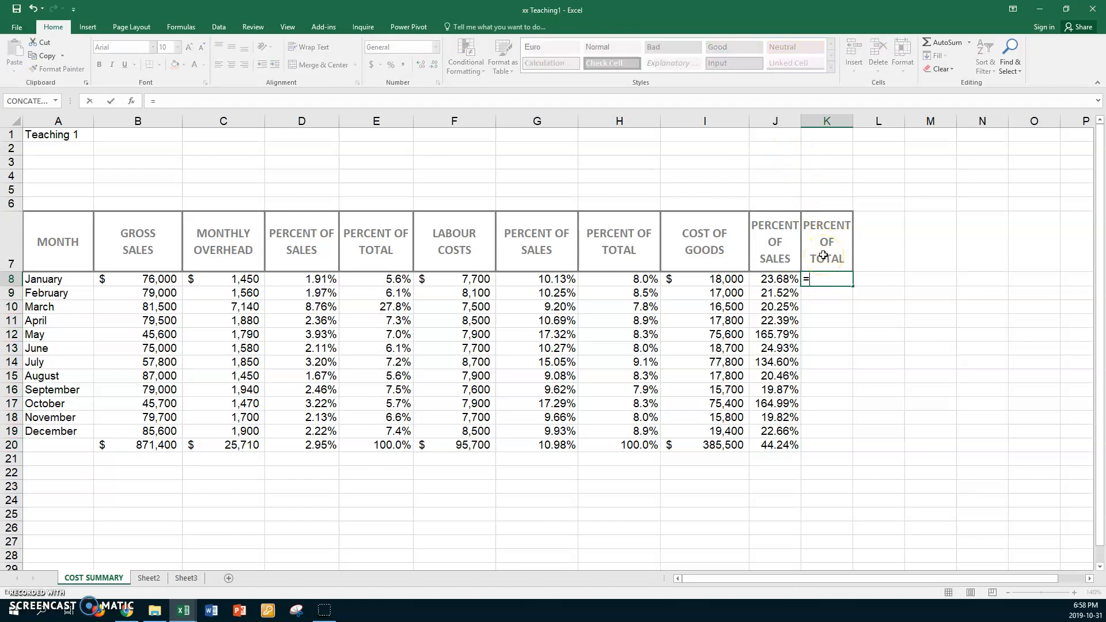
pyautogui.click(730, 276)
pyautogui.write('/')
pyautogui.click(687, 444)
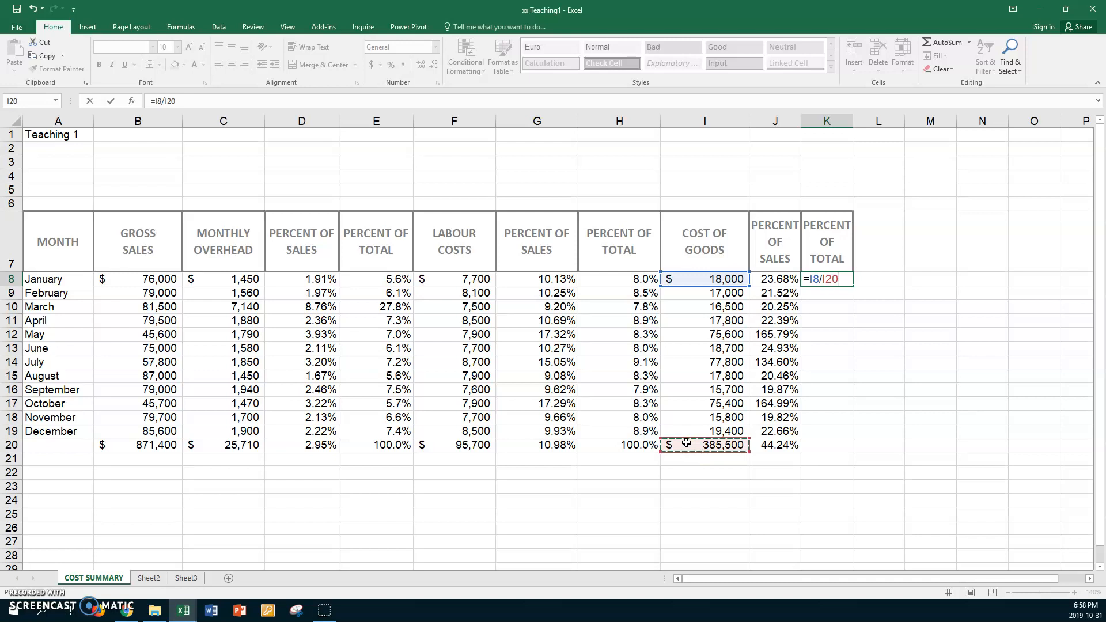
pyautogui.press('F4')
pyautogui.press('Return')
pyautogui.click(830, 280)
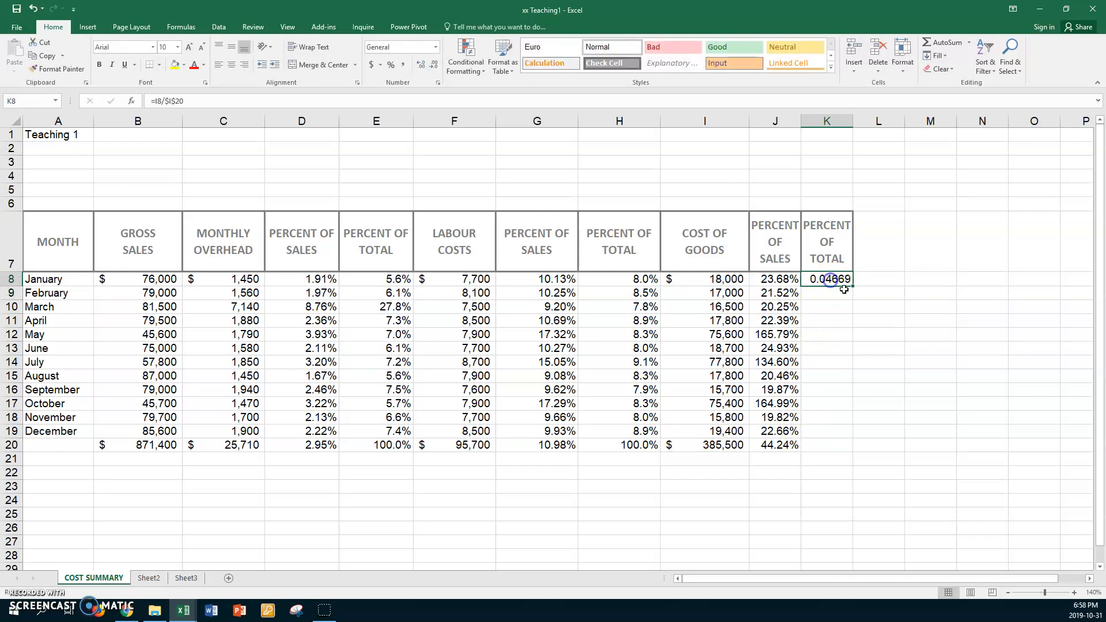
pyautogui.moveTo(844, 289); pyautogui.dragTo(821, 448)
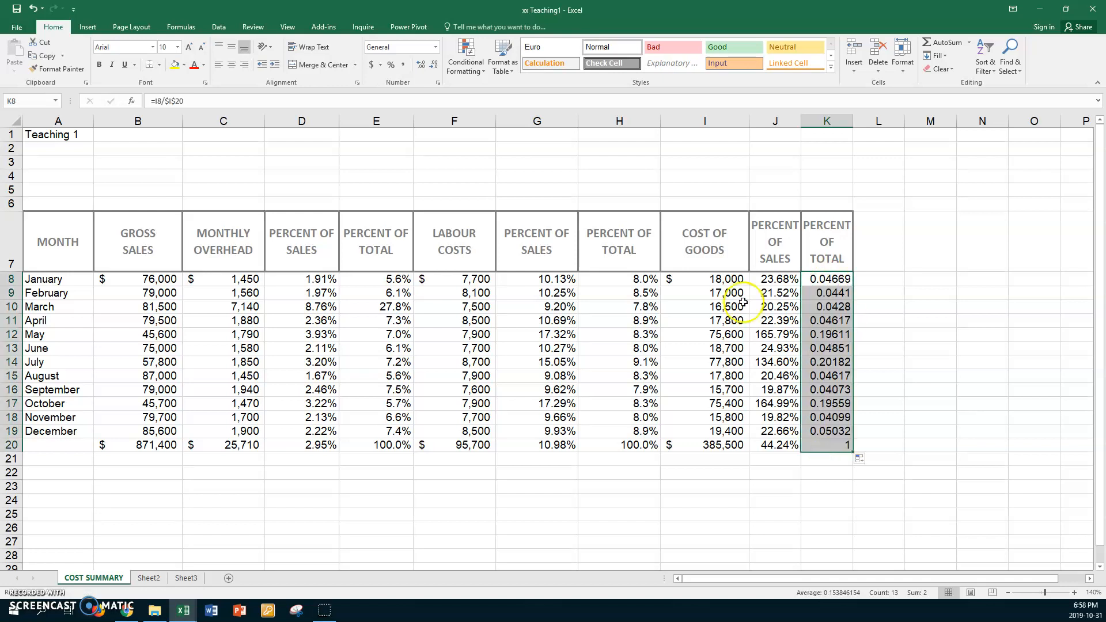
# - Format the cost of goods percent of total in K8:K20 as percentages with one decimal place
pyautogui.click(390, 64)
pyautogui.click(422, 65)
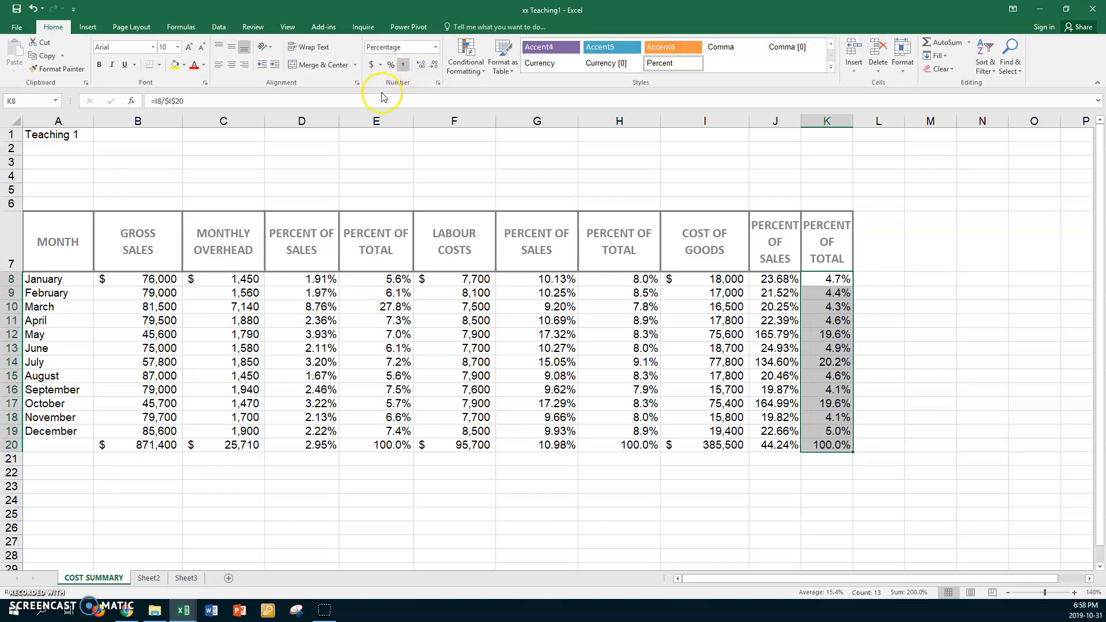
pyautogui.click(230, 460)
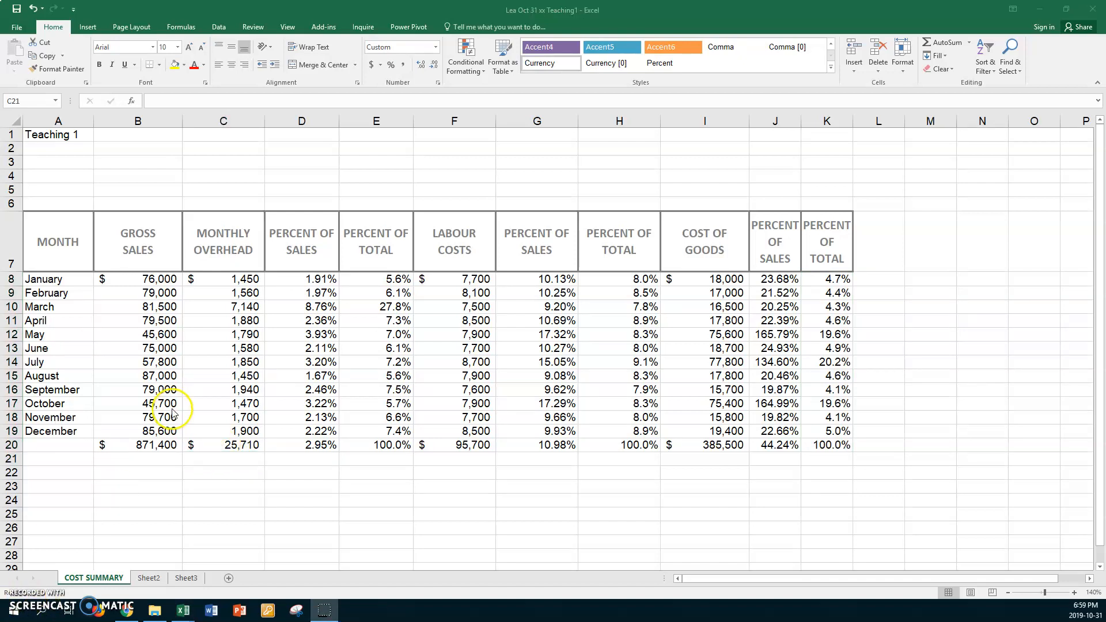
# - Close the finished Teaching1 workbook and switch to the open xx Teaching2 workbook
pyautogui.click(19, 28)
pyautogui.click(19, 28)
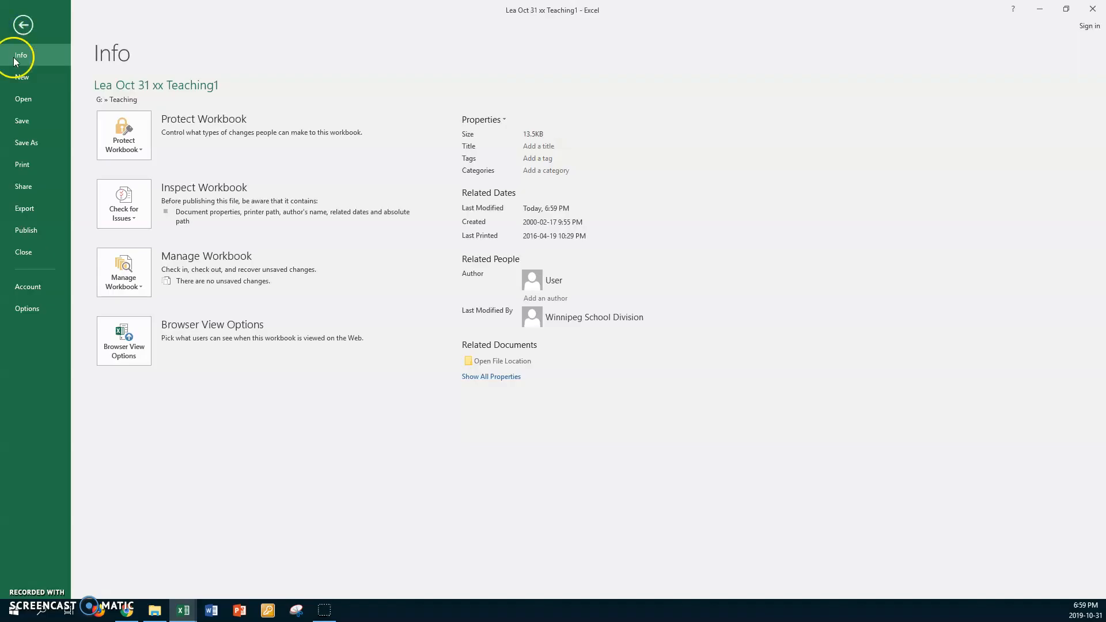
pyautogui.click(20, 252)
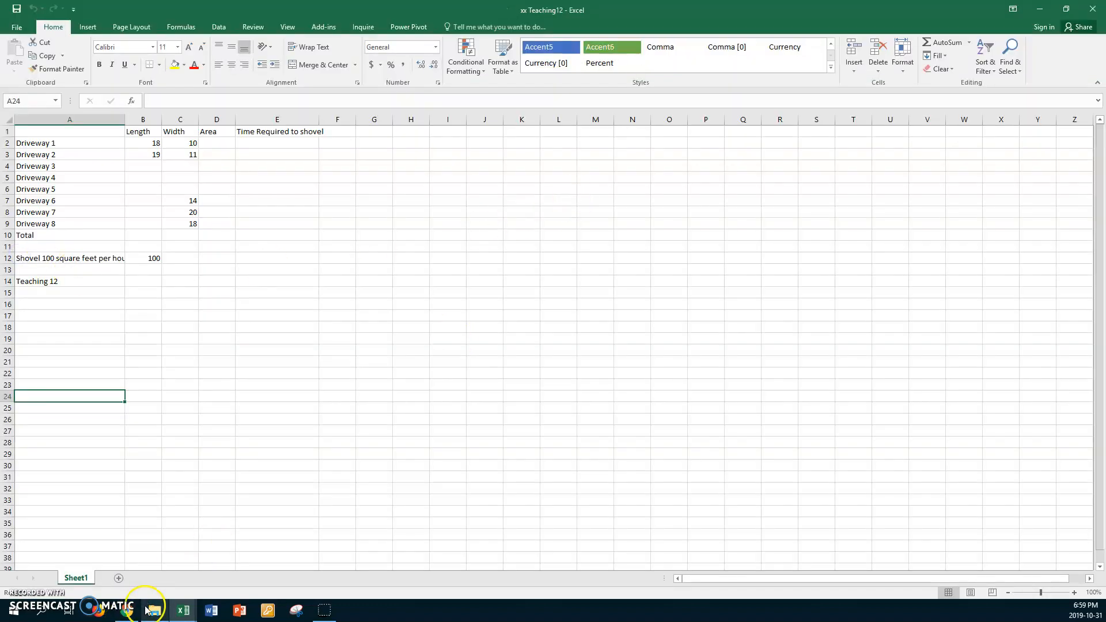
pyautogui.click(185, 615)
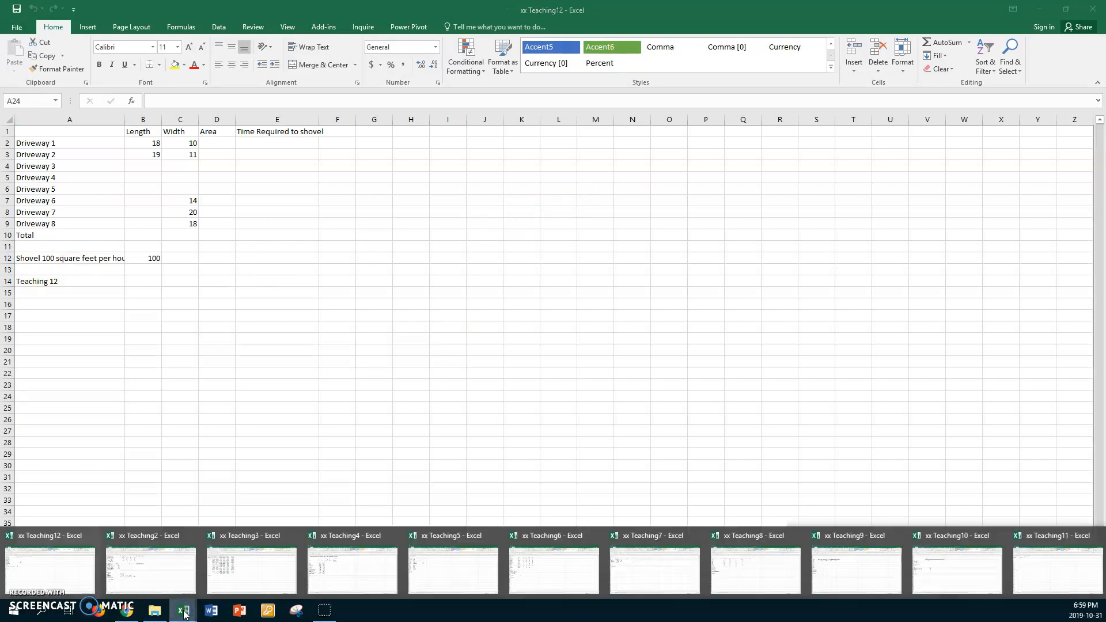
pyautogui.click(167, 577)
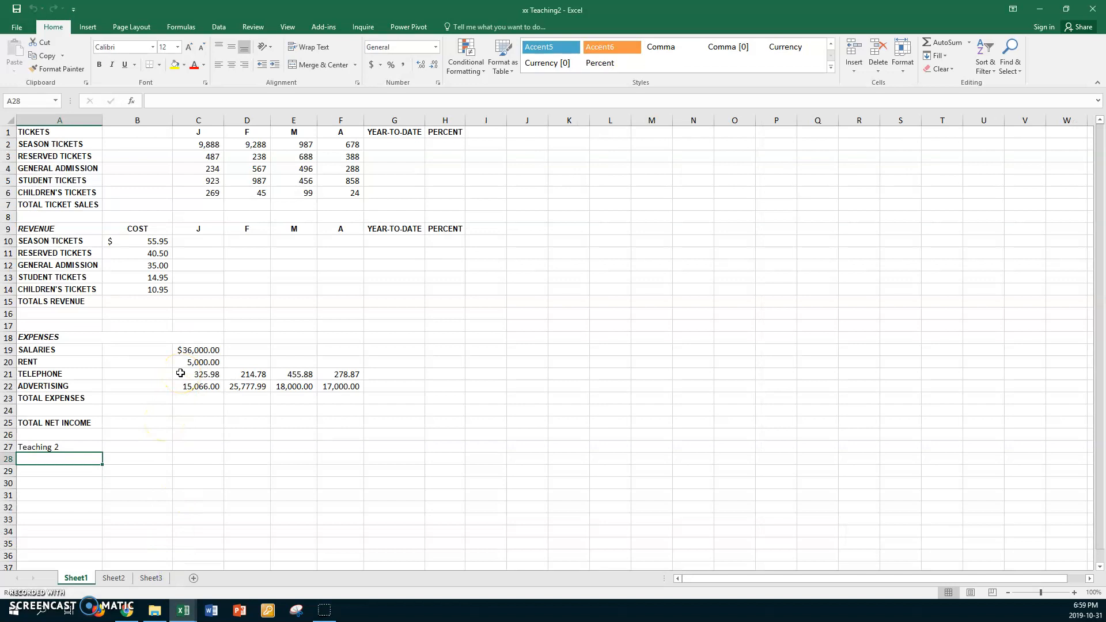
# - Change the ticket heading in C1 to January and fill the month names across to April in F1
pyautogui.click(186, 145)
pyautogui.click(336, 146)
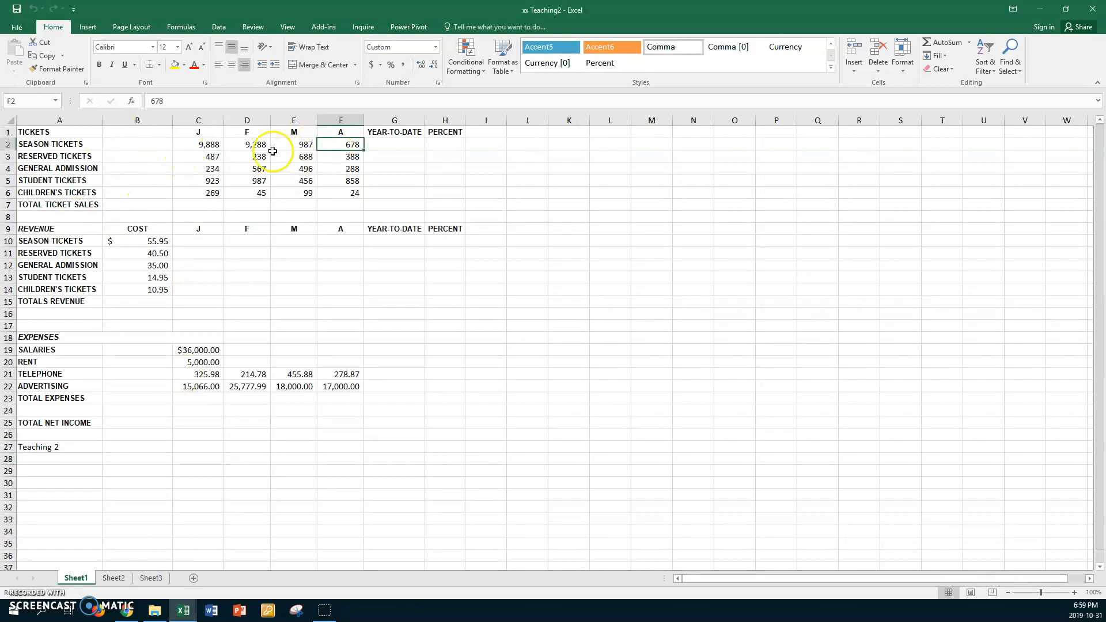
pyautogui.click(217, 133)
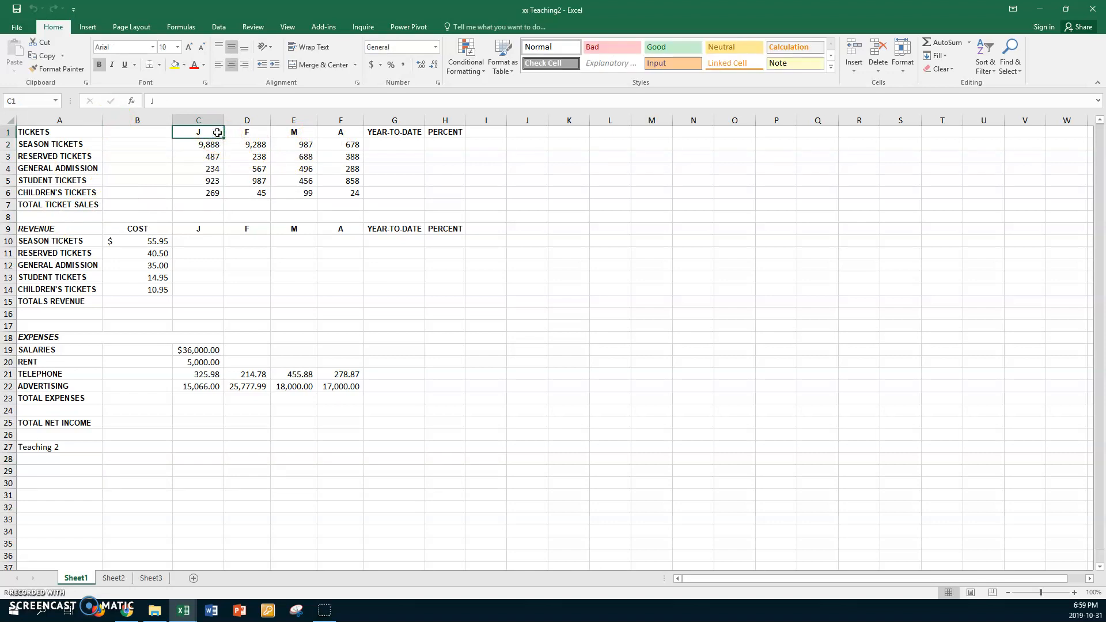
pyautogui.doubleClick(217, 134)
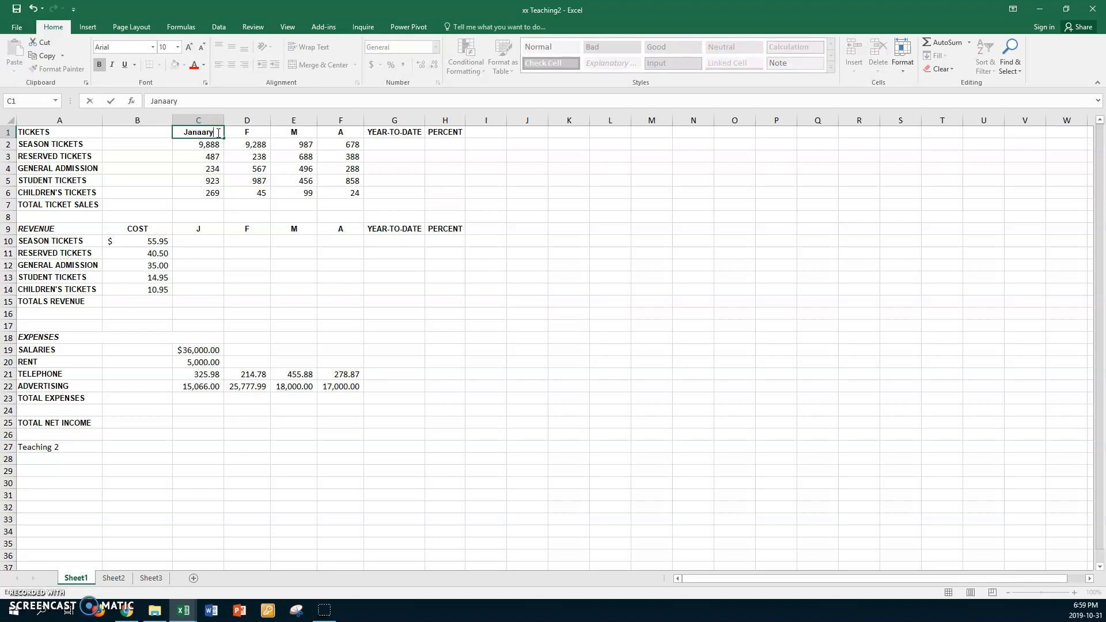
pyautogui.click(200, 131)
pyautogui.write('u')
pyautogui.moveTo(225, 138); pyautogui.dragTo(349, 136)
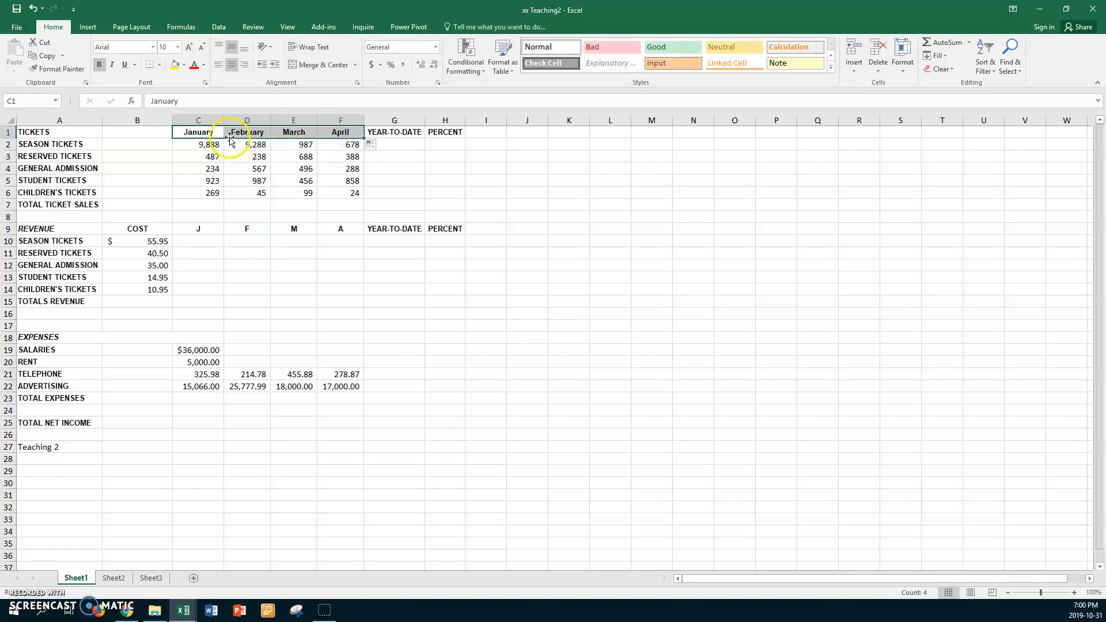
# - Copy the month headings from C1:F1 into the revenue section's heading cells C9:F9
pyautogui.hotkey('ctrl', 'c')
pyautogui.click(183, 229)
pyautogui.hotkey('ctrl', 'v')
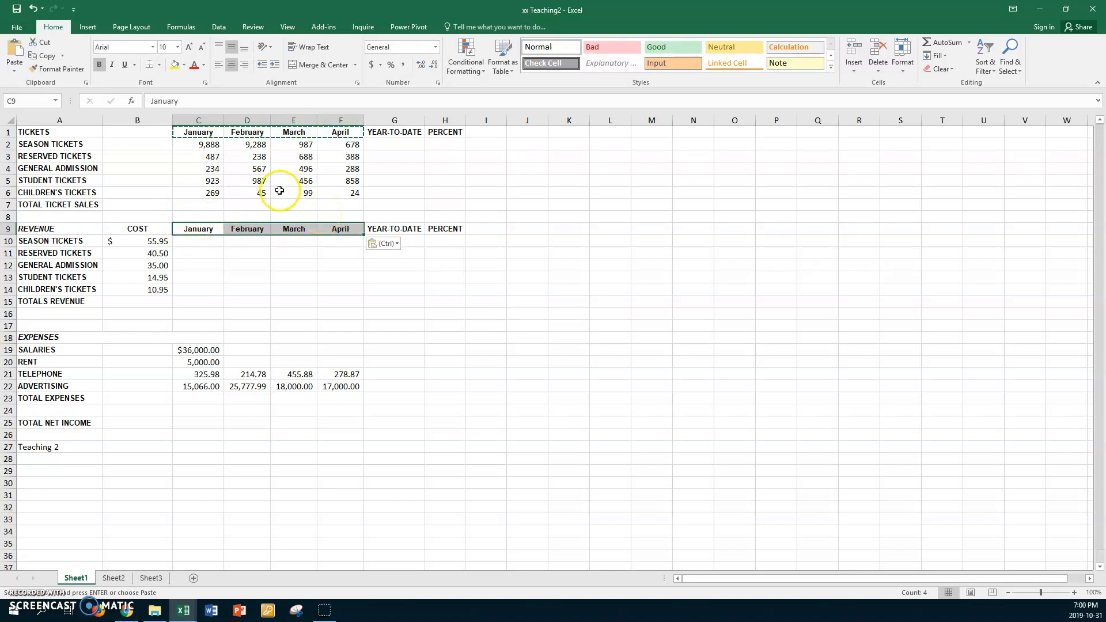
# - Add AutoSum totals for the ticket sales in C2:G7, filling the year-to-date column and the total row
pyautogui.click(194, 145)
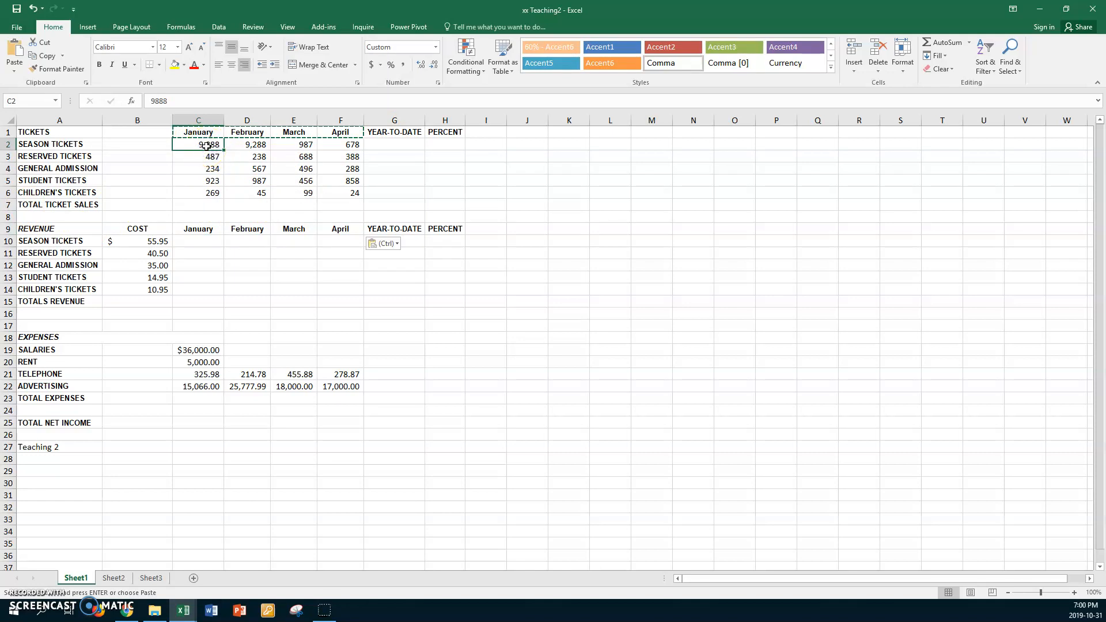
pyautogui.moveTo(206, 146); pyautogui.dragTo(403, 203)
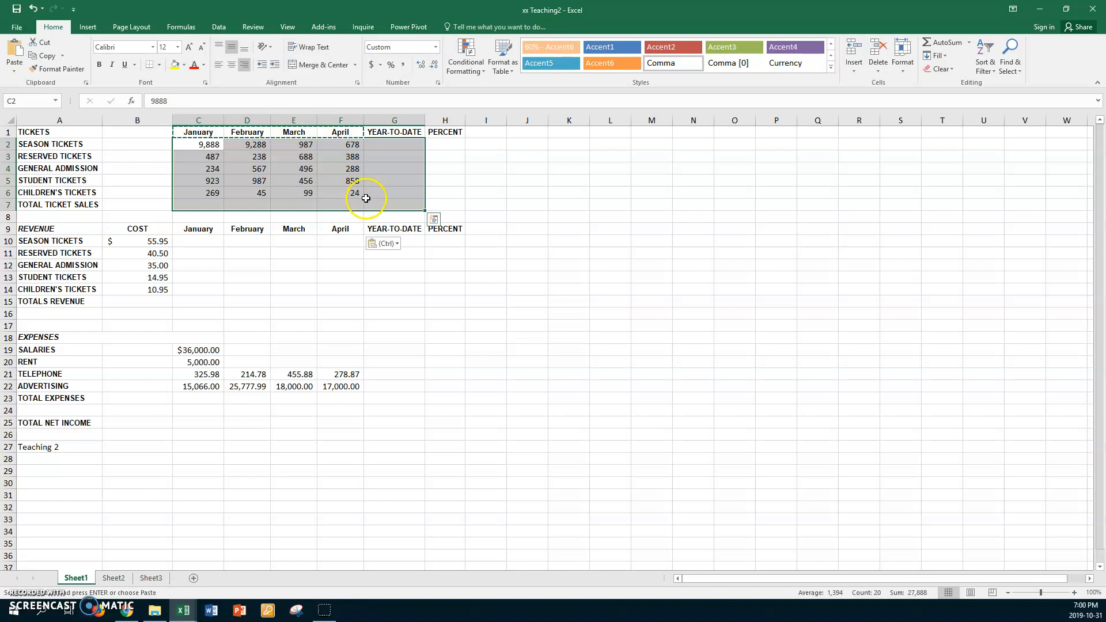
pyautogui.hotkey('alt', '=')
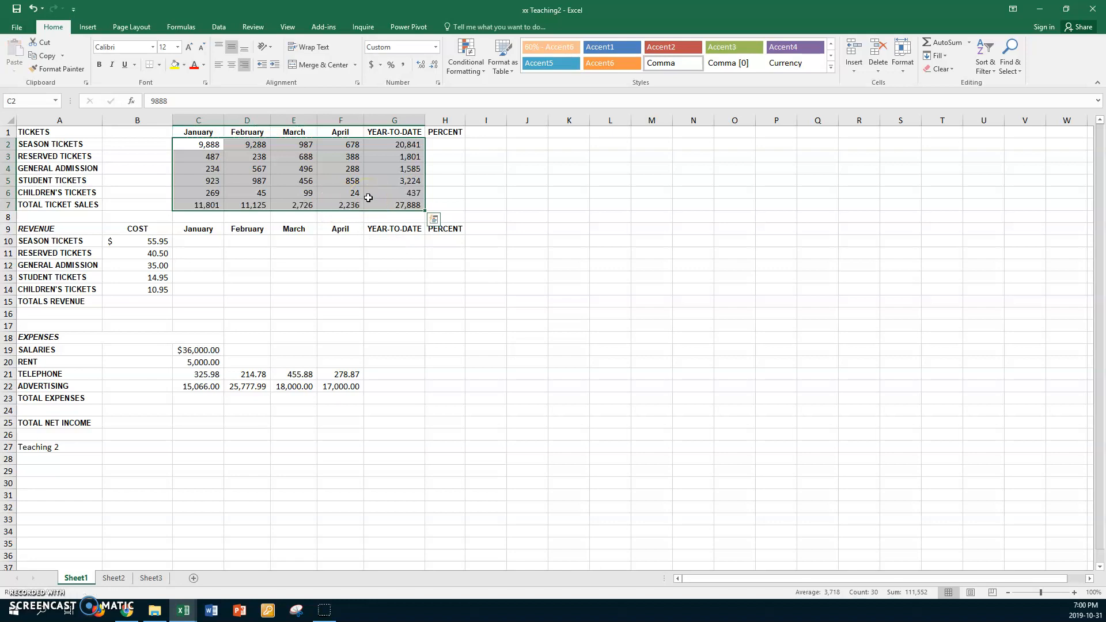
# - Enter the season ticket revenue formula =$B10*C2 in C10 and fill it across and down to G14
pyautogui.click(195, 241)
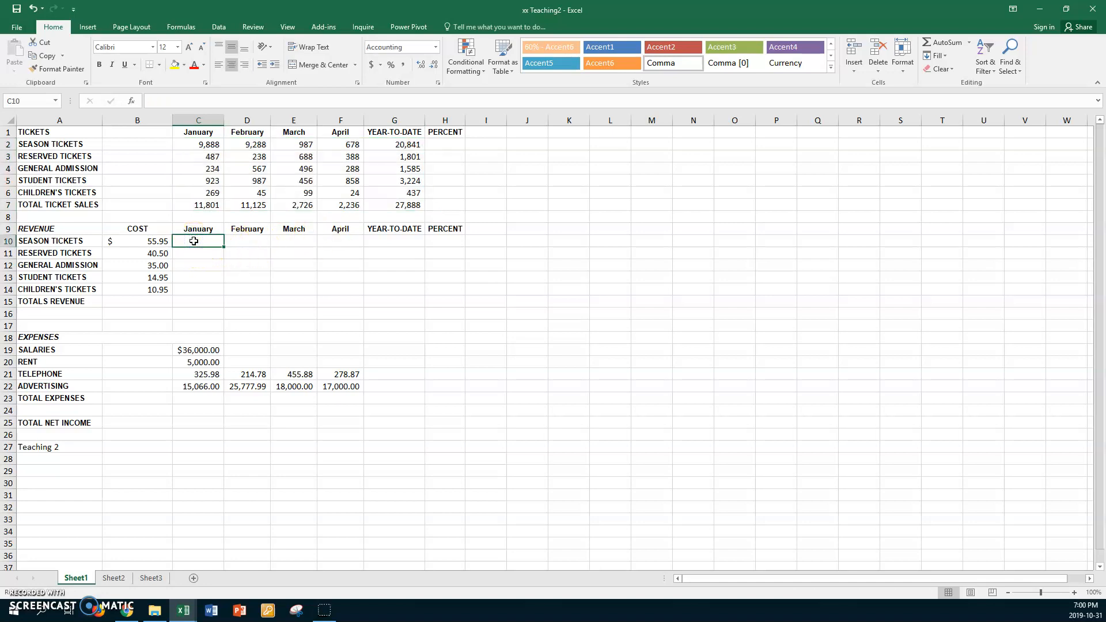
pyautogui.click(131, 244)
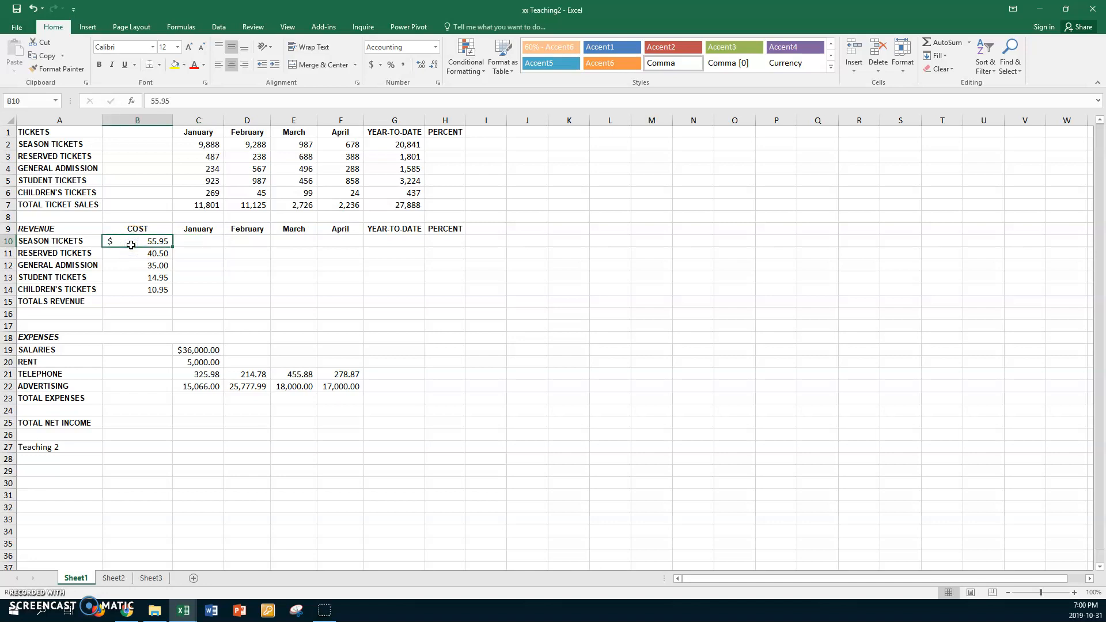
pyautogui.click(130, 254)
pyautogui.click(129, 265)
pyautogui.click(191, 242)
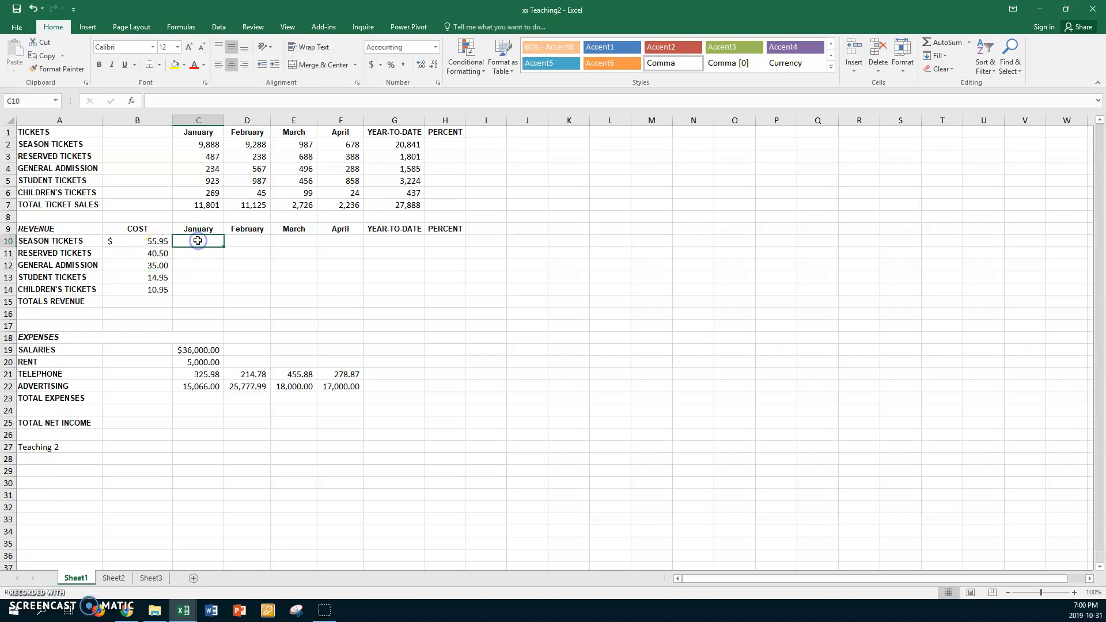
pyautogui.write('=')
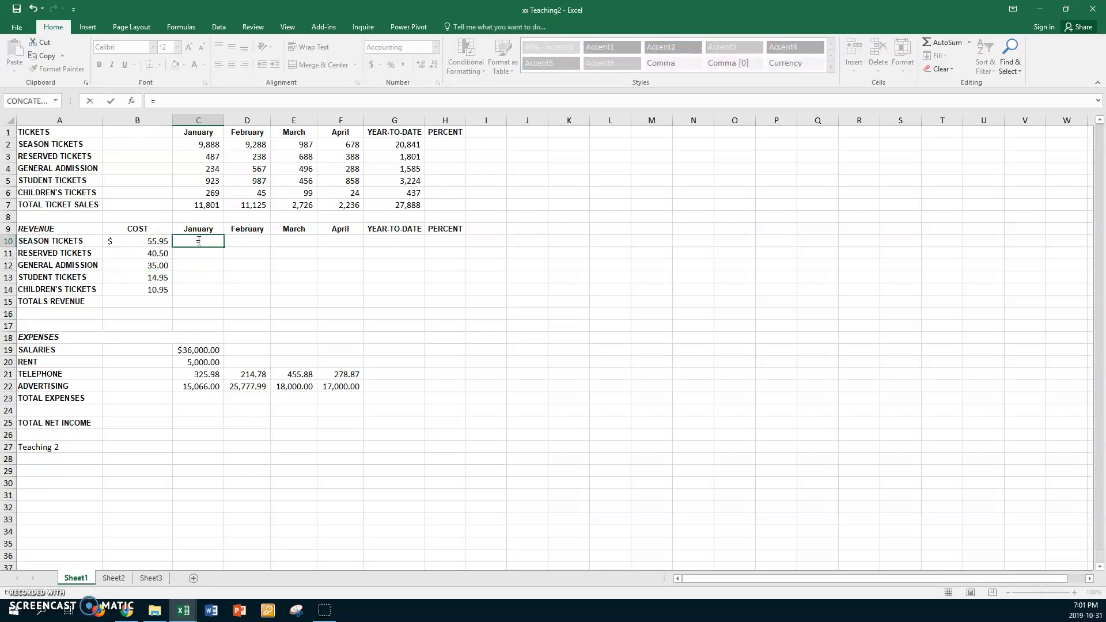
pyautogui.click(153, 241)
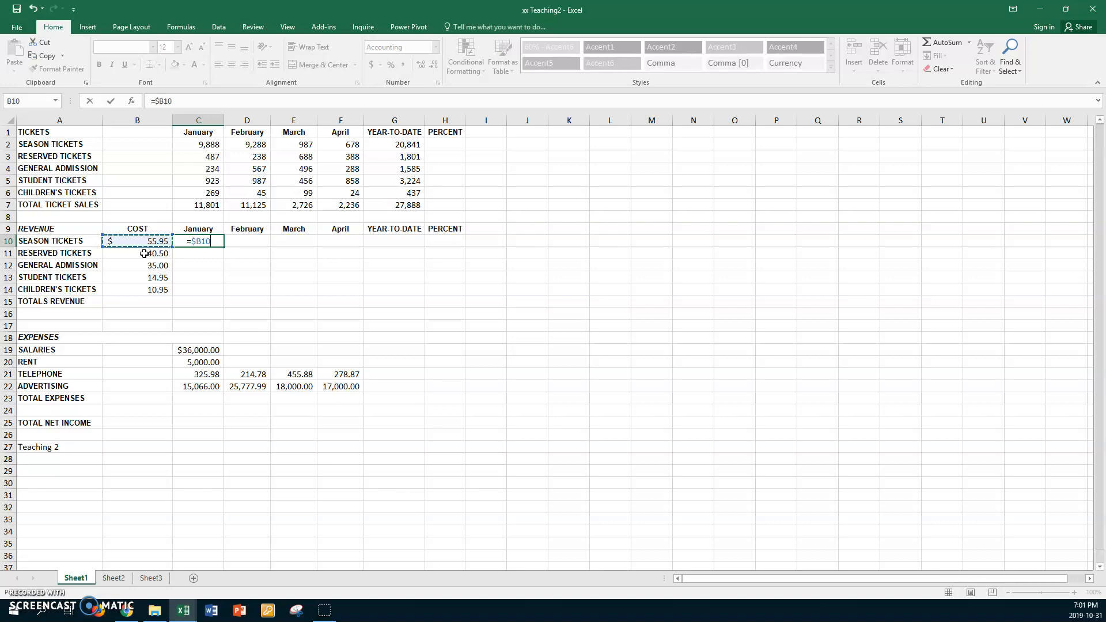
pyautogui.write('*')
pyautogui.click(198, 143)
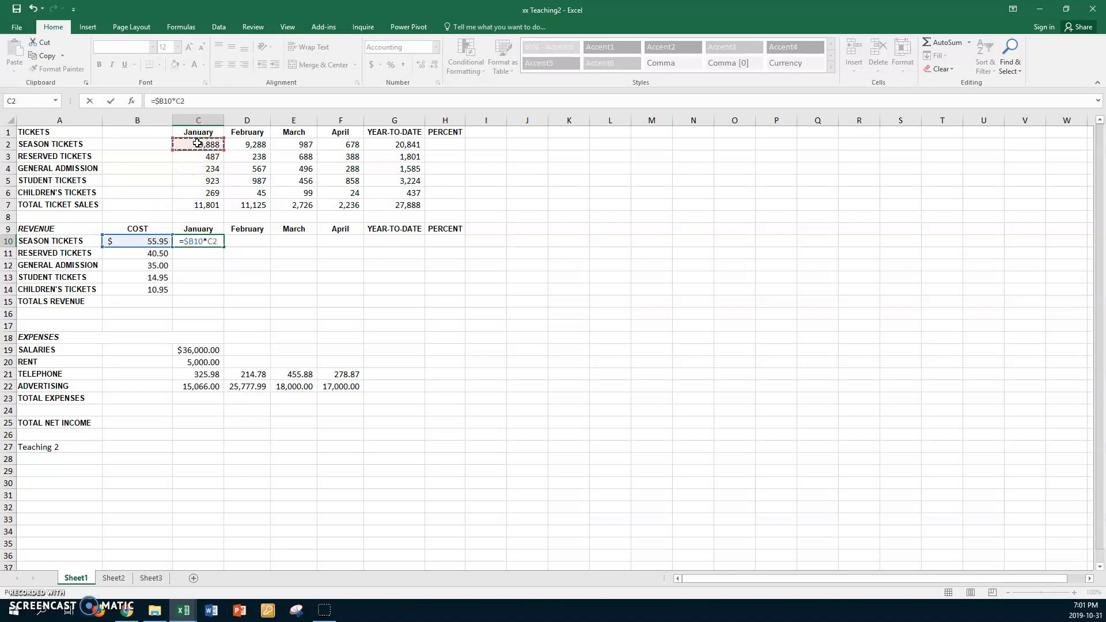
pyautogui.press('Return')
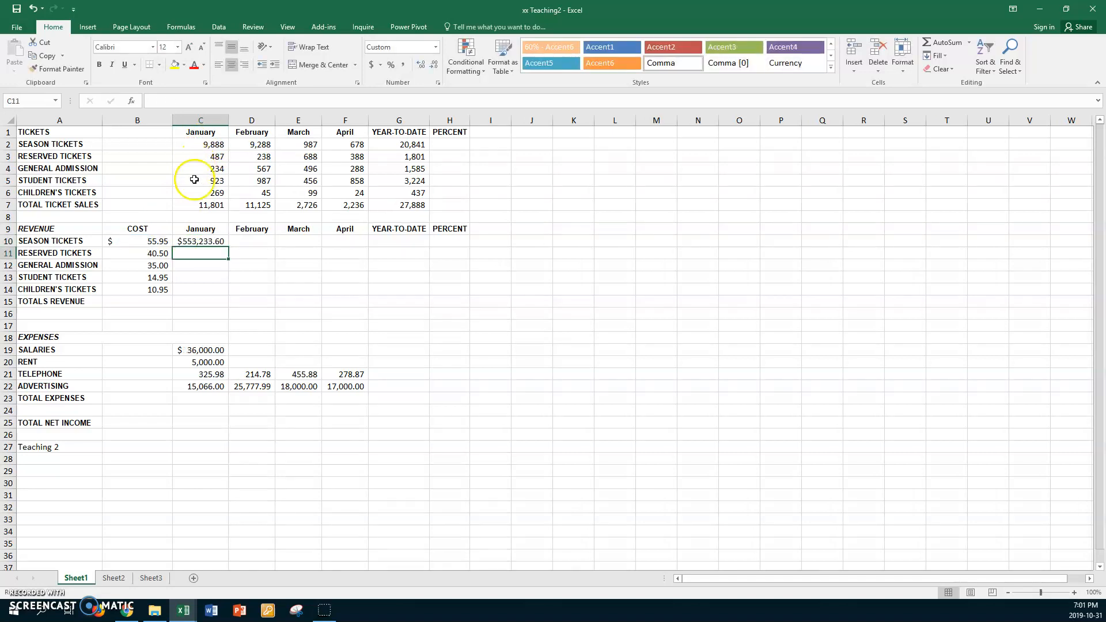
pyautogui.click(199, 243)
pyautogui.moveTo(228, 247); pyautogui.dragTo(407, 293)
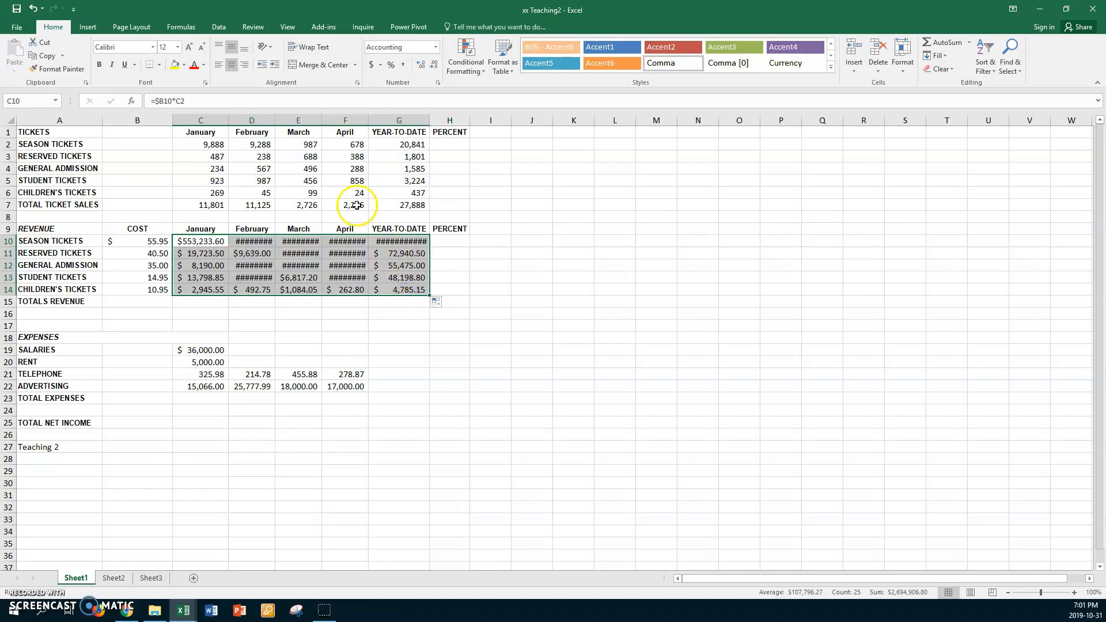
# - Autofit the widths of columns C through G so that the revenue amounts display in full
pyautogui.moveTo(218, 119); pyautogui.dragTo(380, 116)
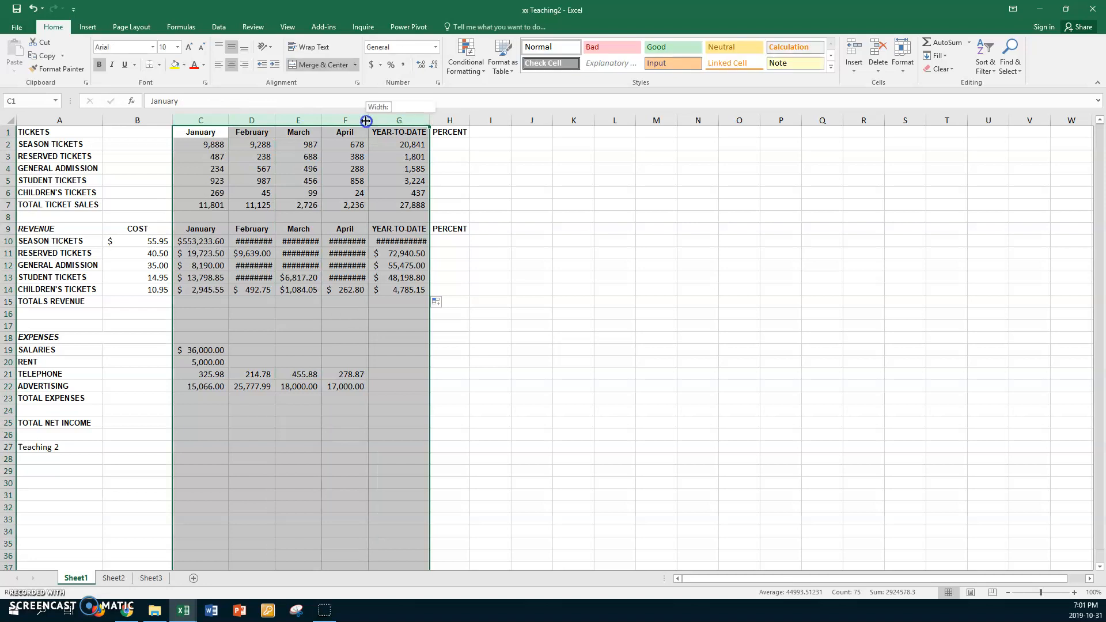
pyautogui.doubleClick(368, 120)
pyautogui.click(326, 335)
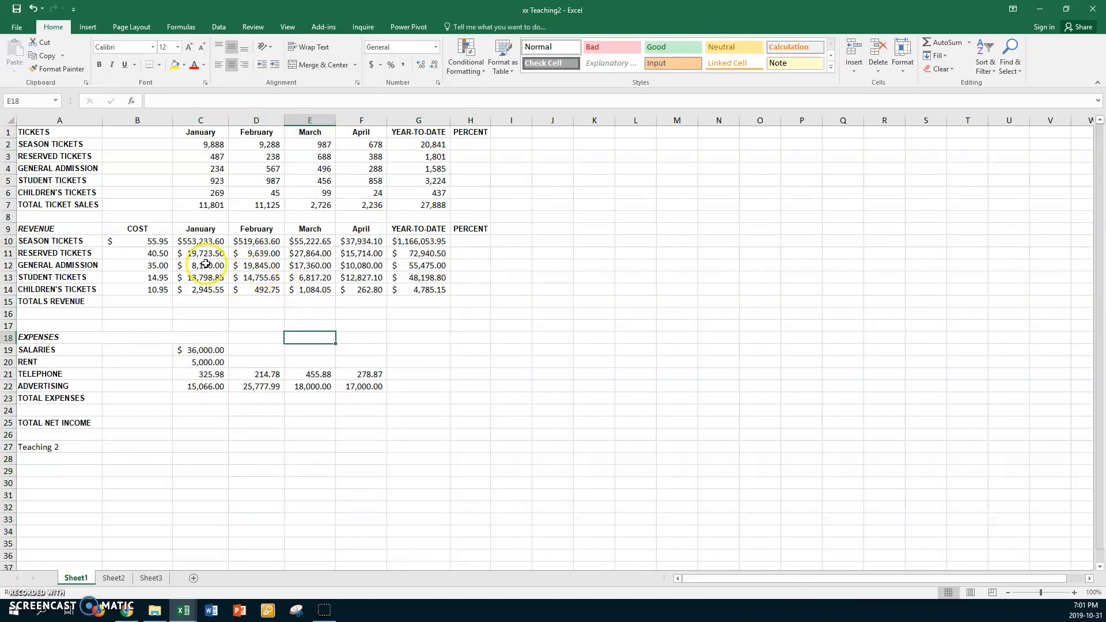
# - Format the revenue cells C11:G14 as Accounting with the currency symbol set to None
pyautogui.moveTo(202, 254); pyautogui.dragTo(407, 291)
pyautogui.rightClick(359, 275)
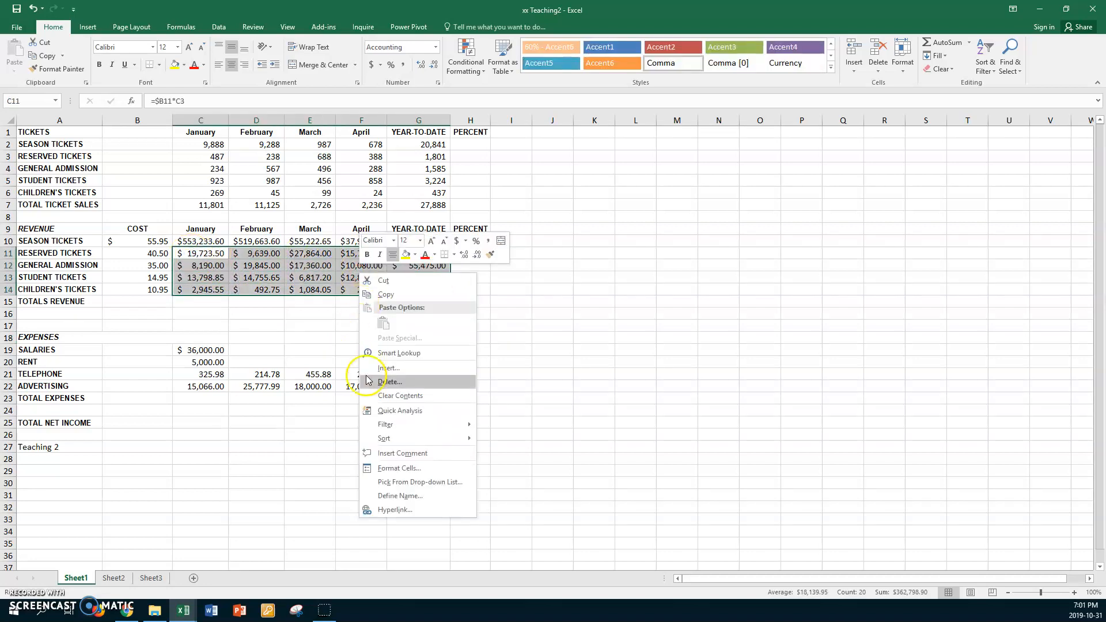
pyautogui.click(398, 468)
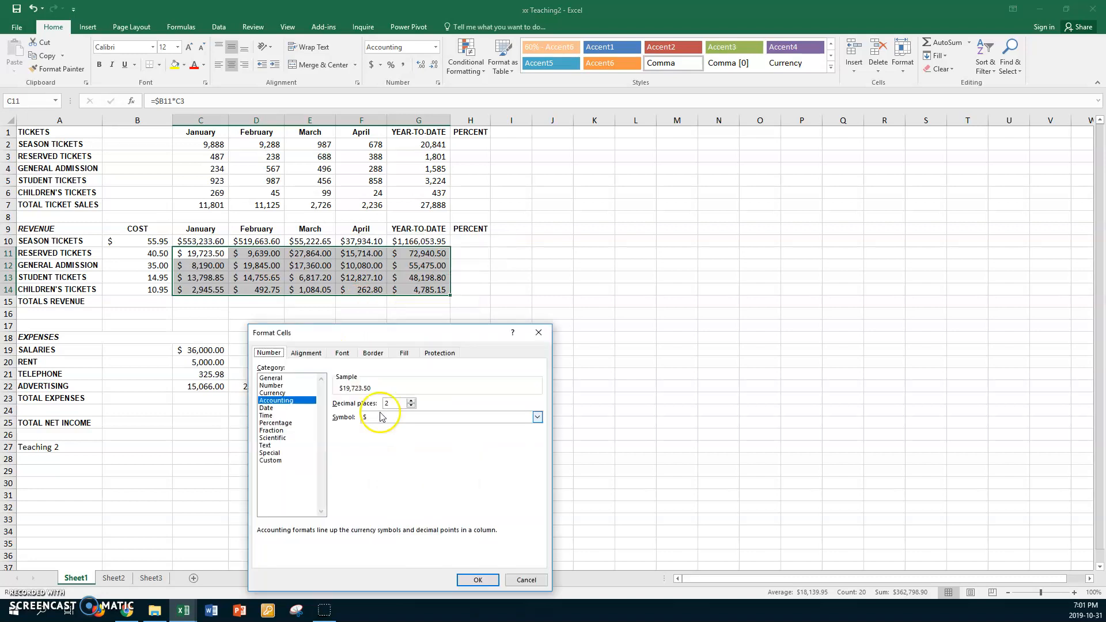
pyautogui.click(537, 417)
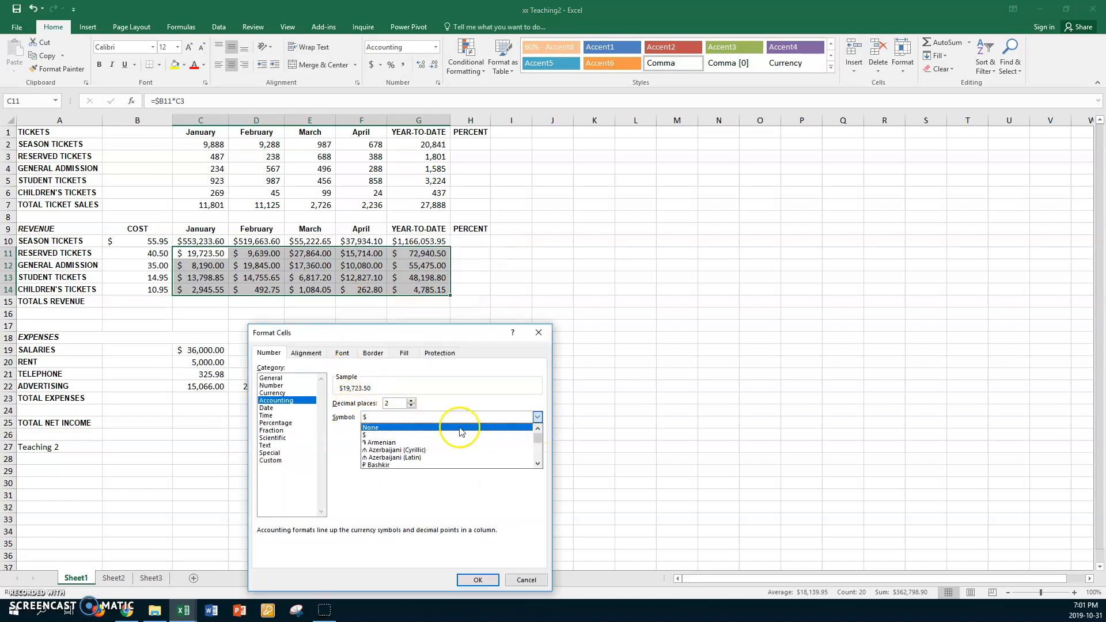
pyautogui.click(422, 427)
pyautogui.click(467, 581)
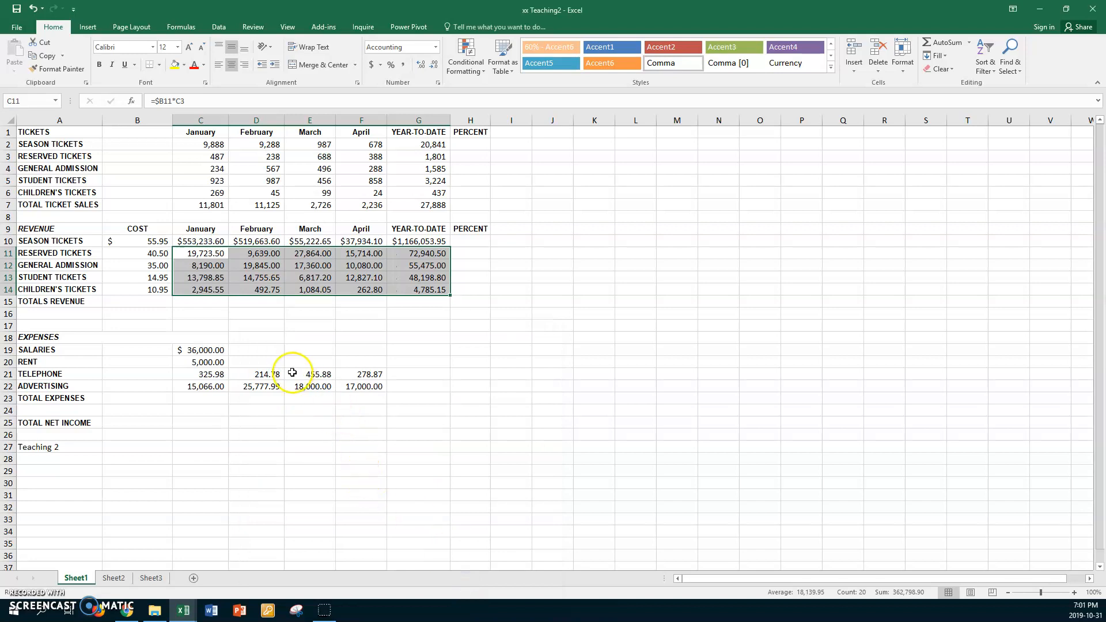
# - Show the sheet's formulas and examine the cost and ticket references used by the revenue formulas in C10:G14
pyautogui.click(218, 267)
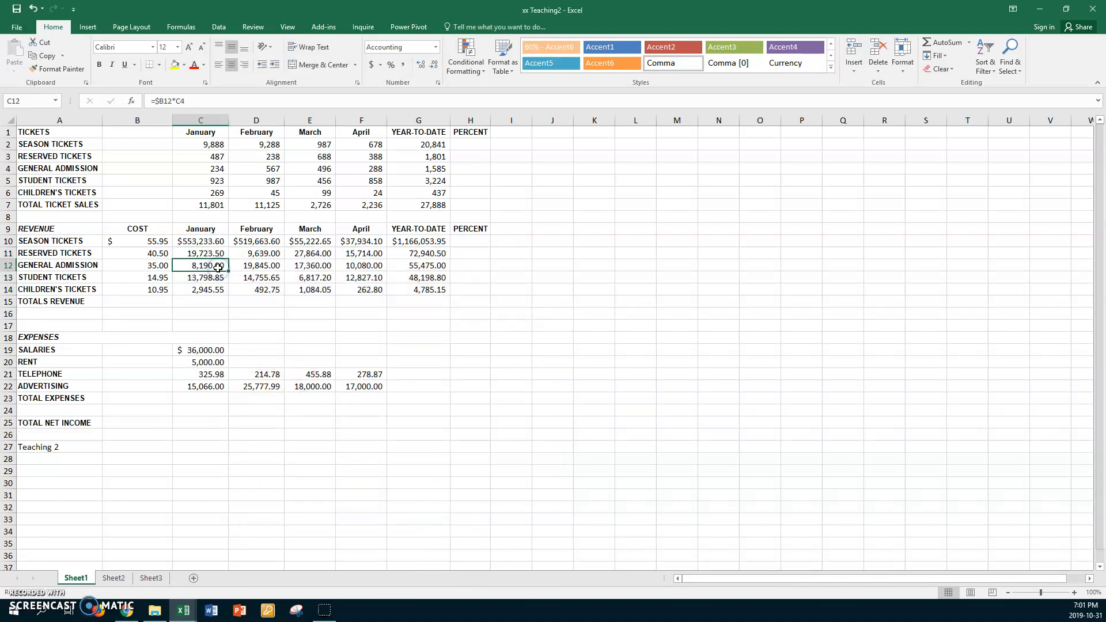
pyautogui.hotkey('ctrl', '`')
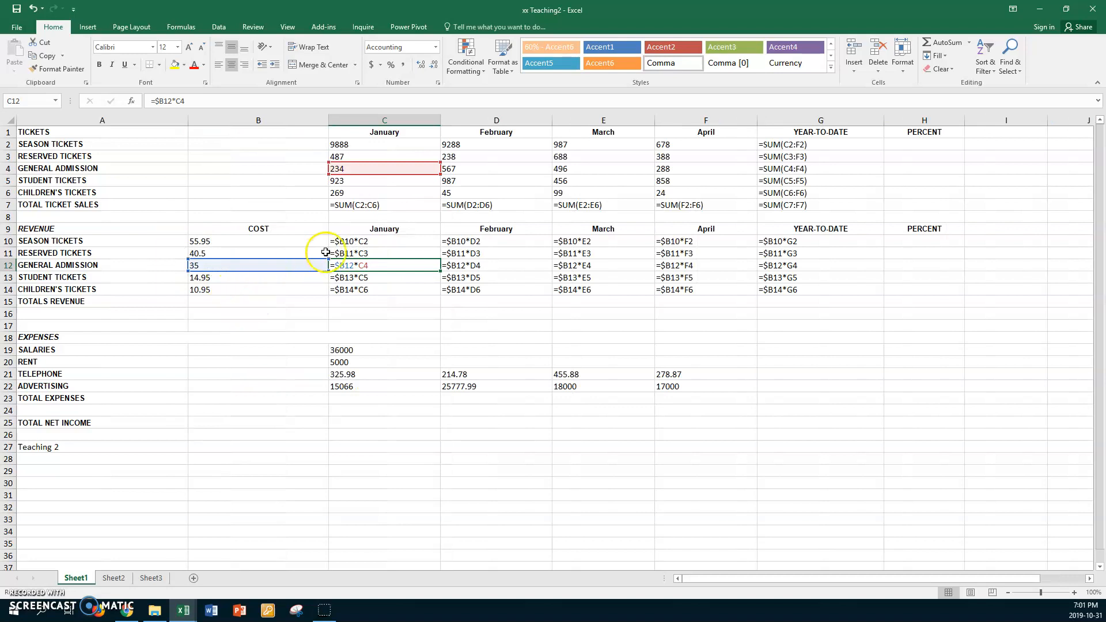
pyautogui.click(355, 253)
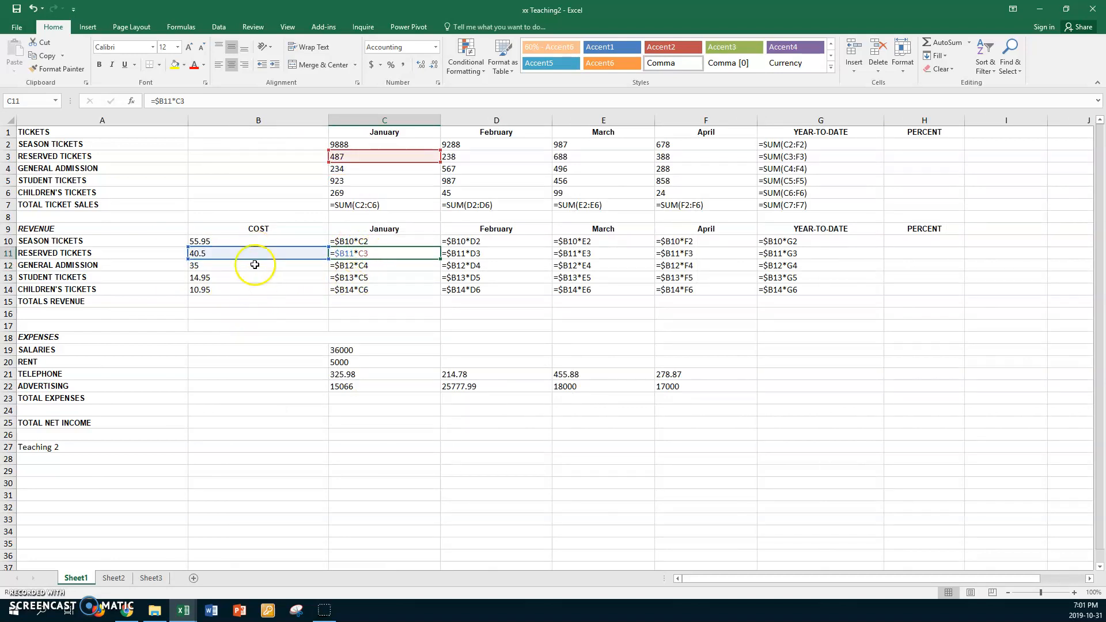
pyautogui.click(448, 253)
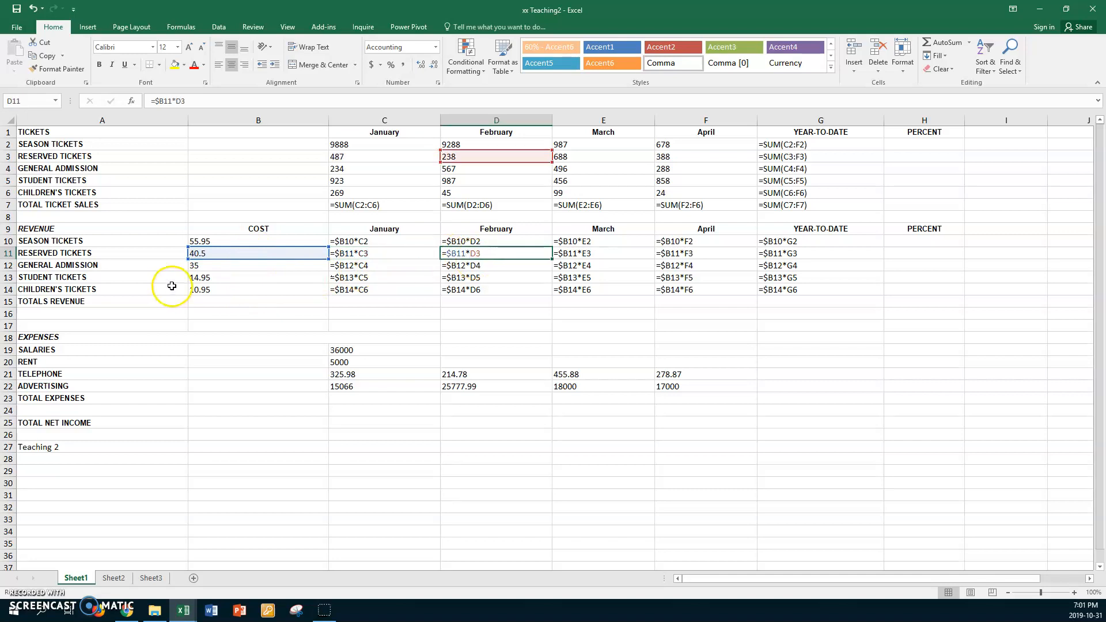
pyautogui.click(608, 270)
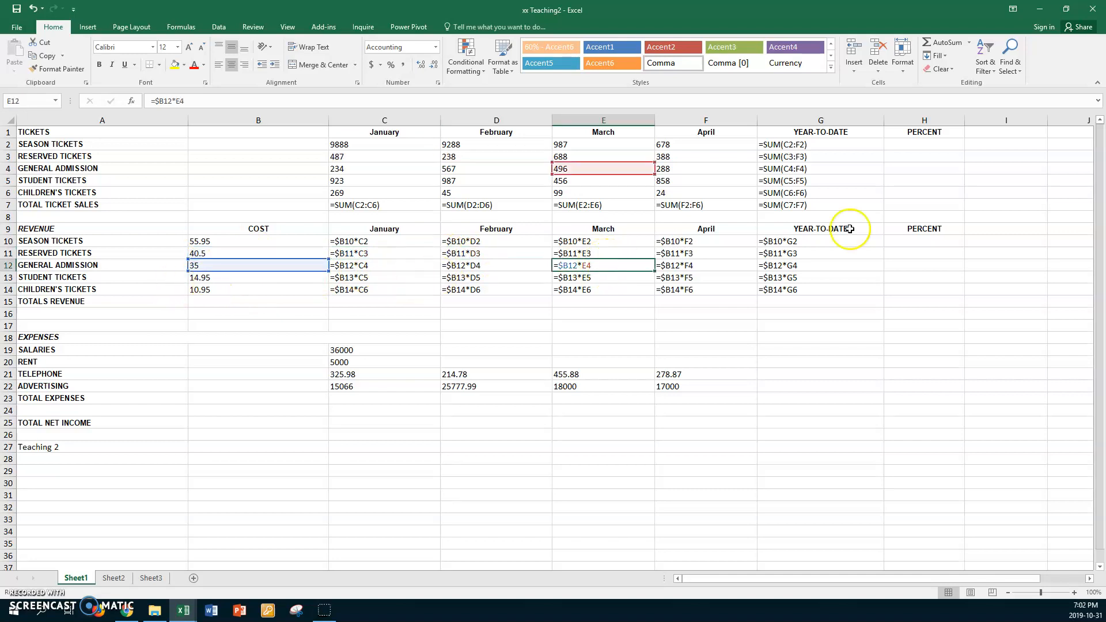
pyautogui.click(716, 265)
pyautogui.click(804, 253)
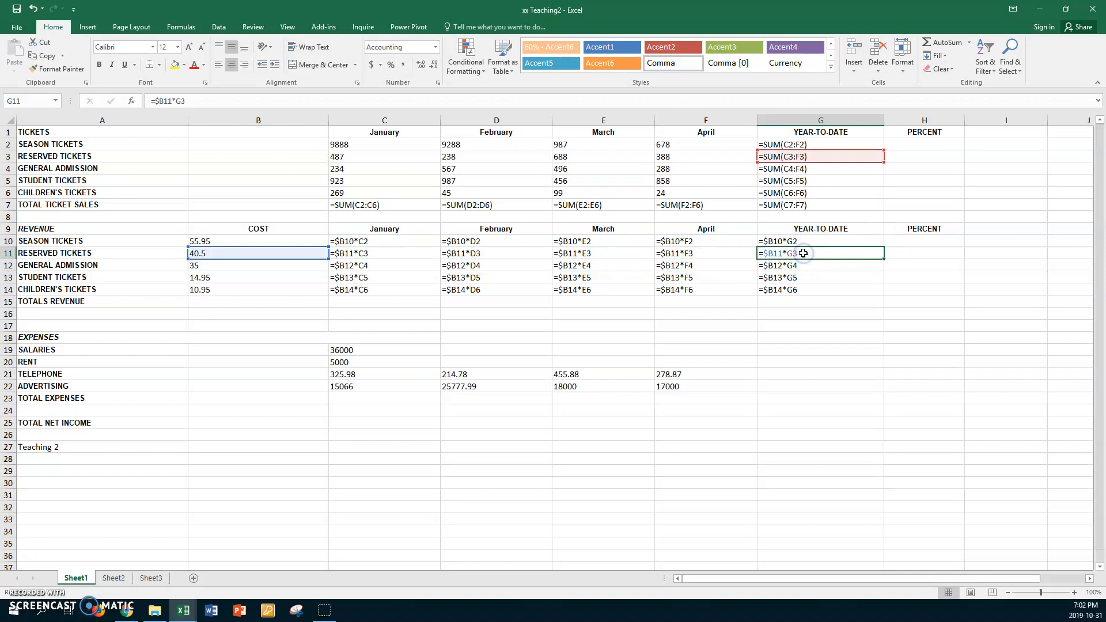
pyautogui.click(397, 244)
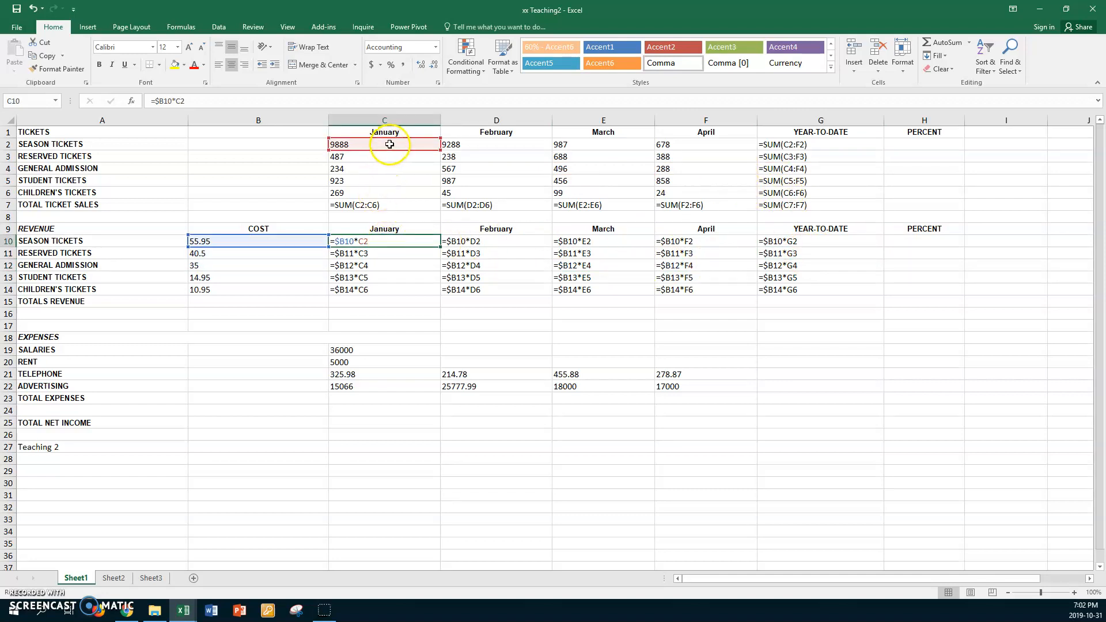
pyautogui.click(378, 253)
pyautogui.click(380, 266)
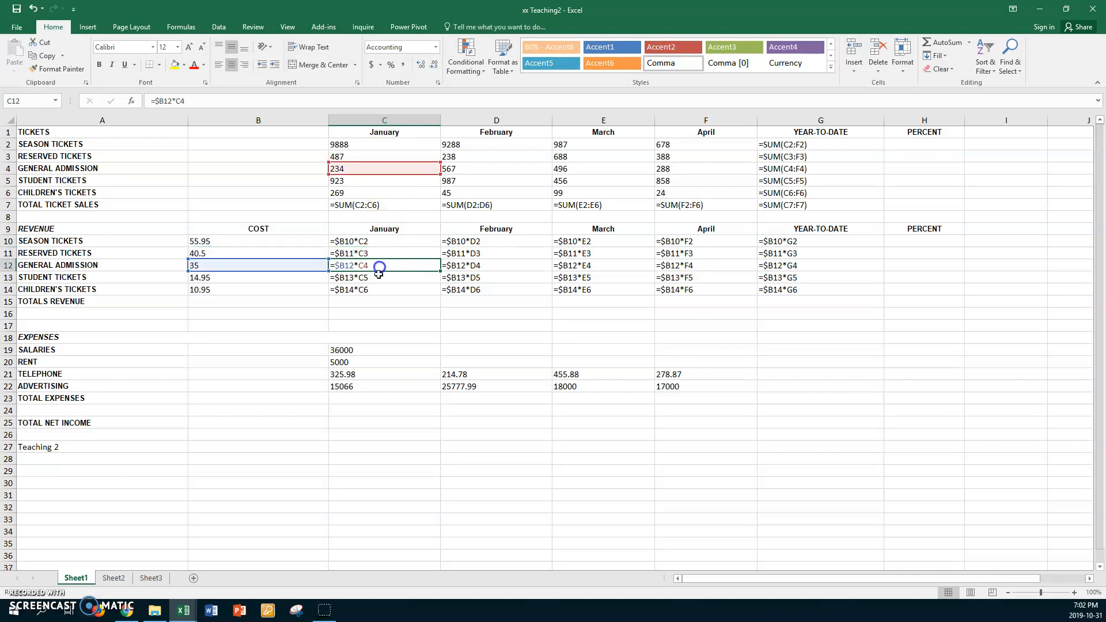
pyautogui.click(380, 278)
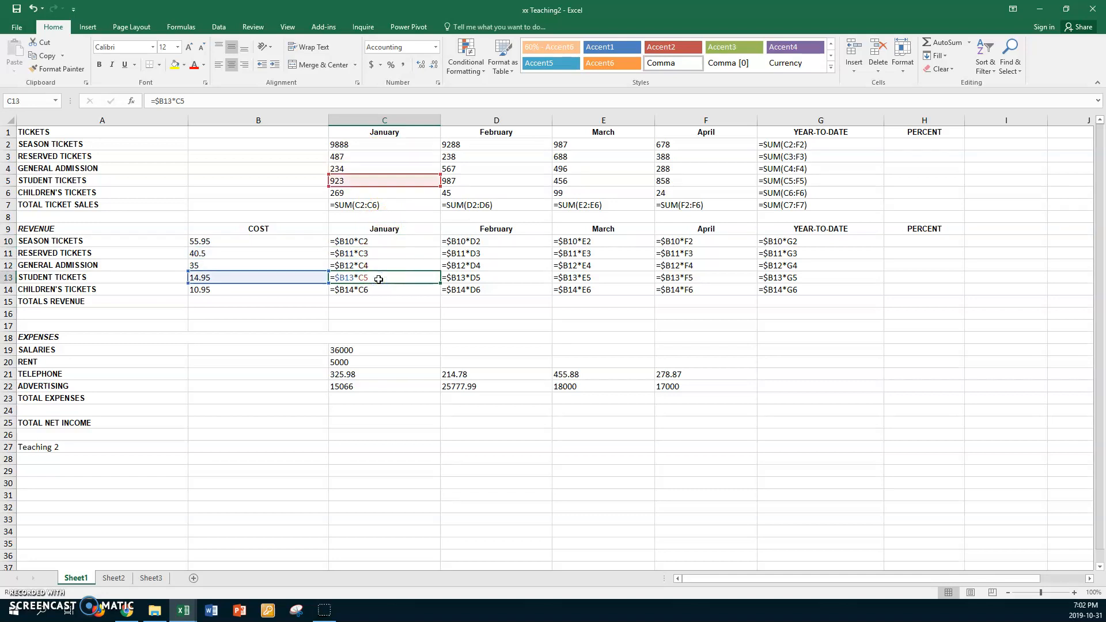
pyautogui.click(459, 243)
pyautogui.click(470, 265)
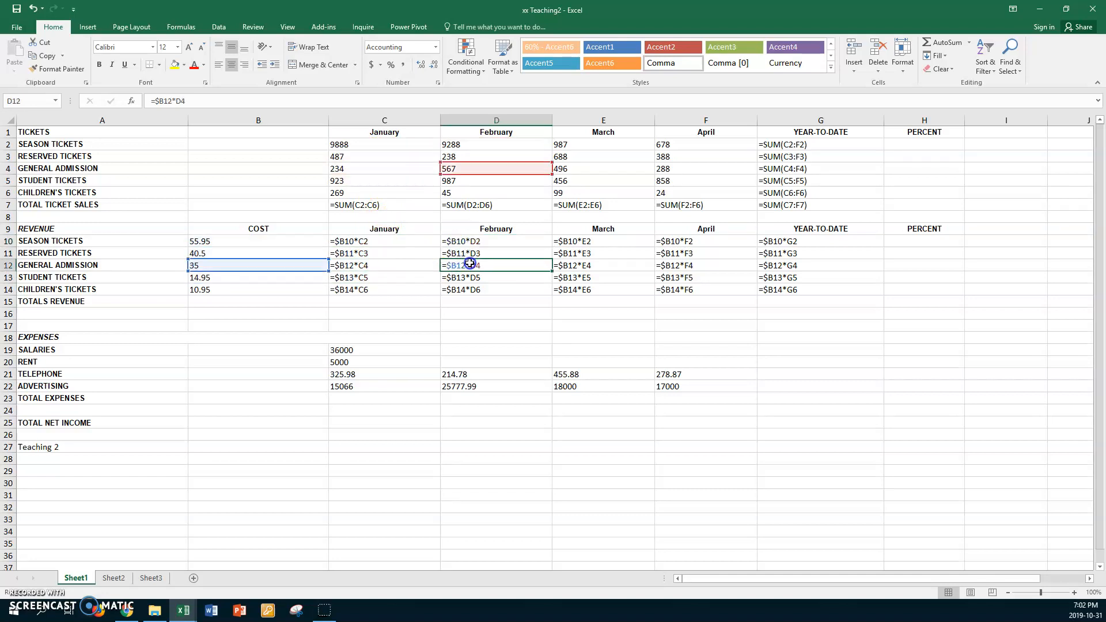
pyautogui.click(471, 279)
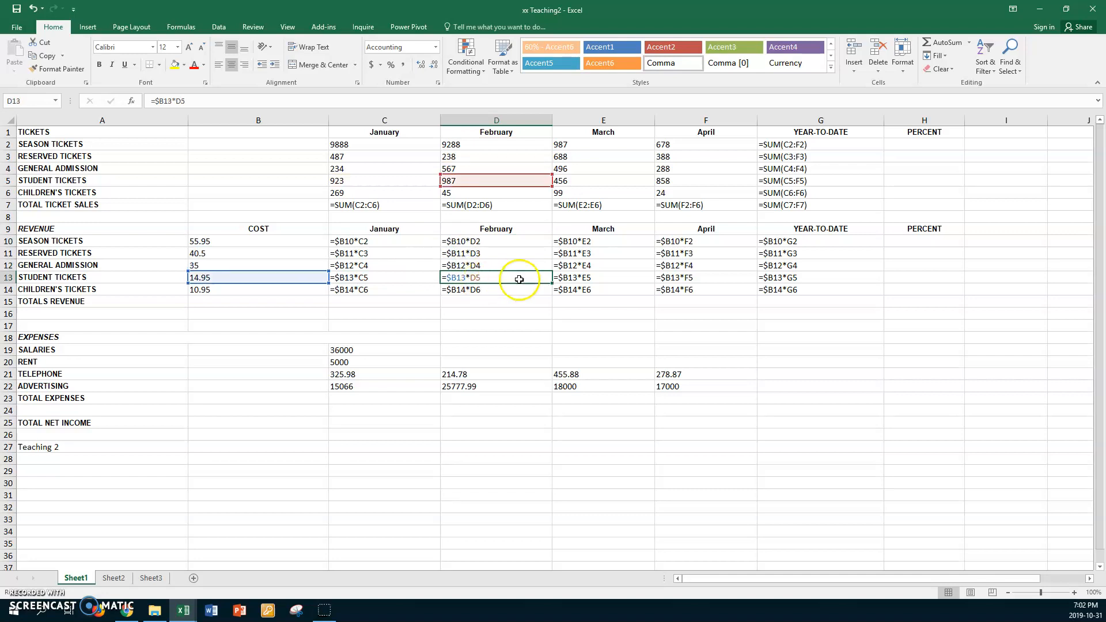
pyautogui.click(616, 249)
pyautogui.click(615, 279)
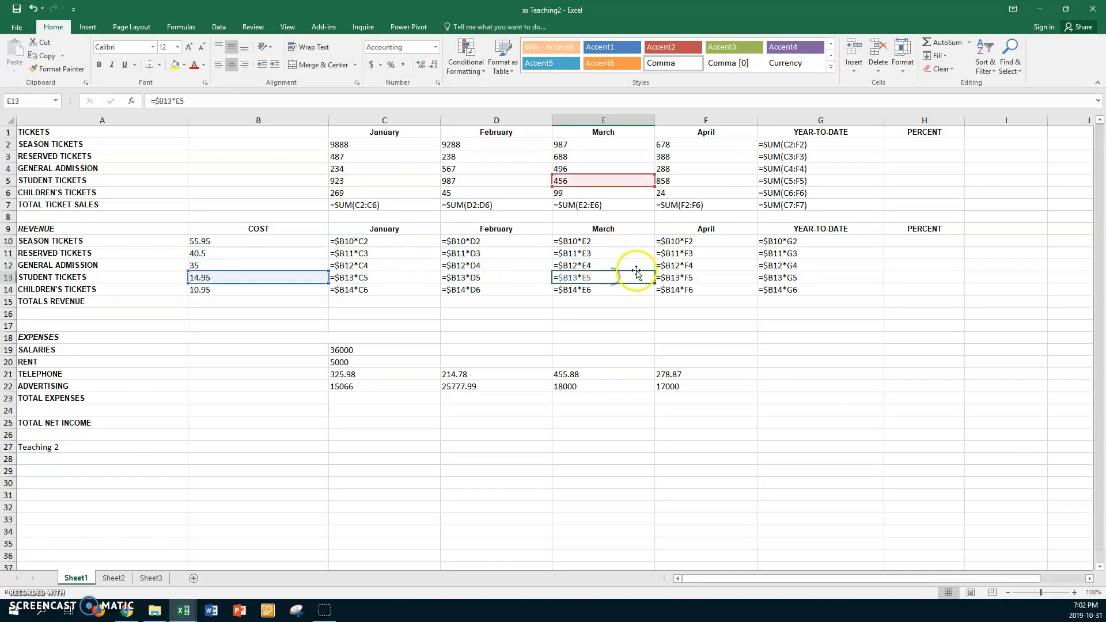
pyautogui.click(712, 252)
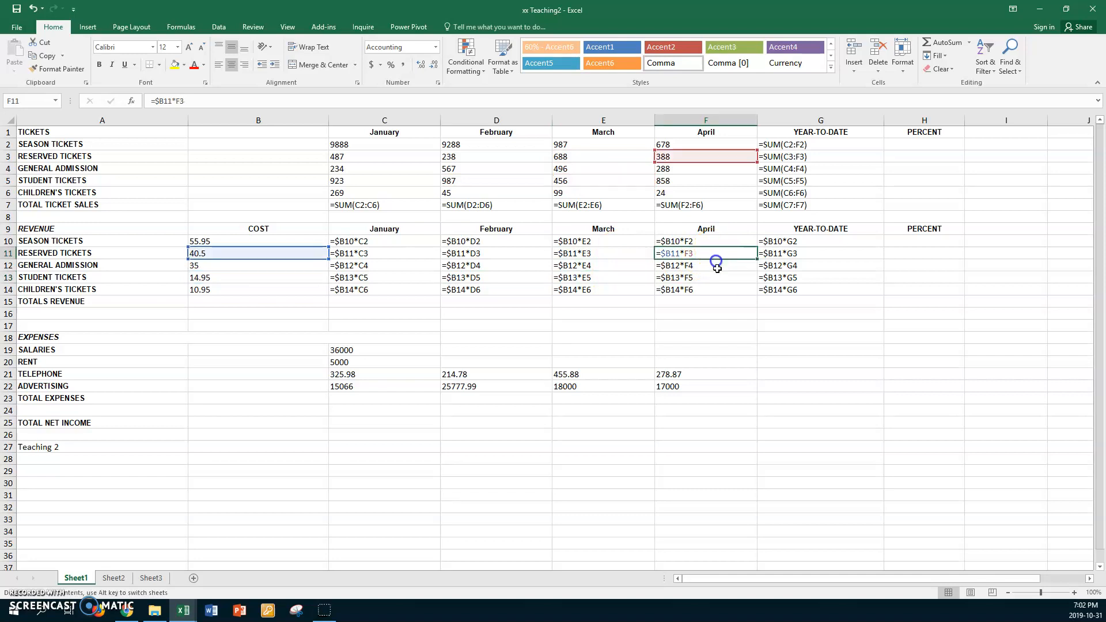
pyautogui.click(717, 268)
pyautogui.click(800, 255)
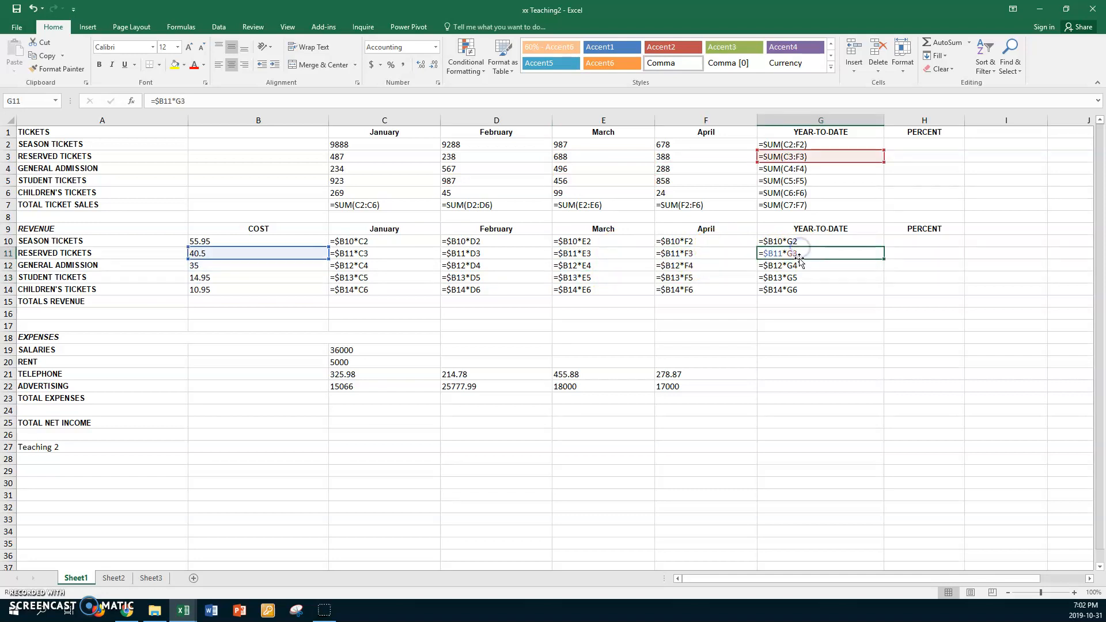
pyautogui.click(795, 277)
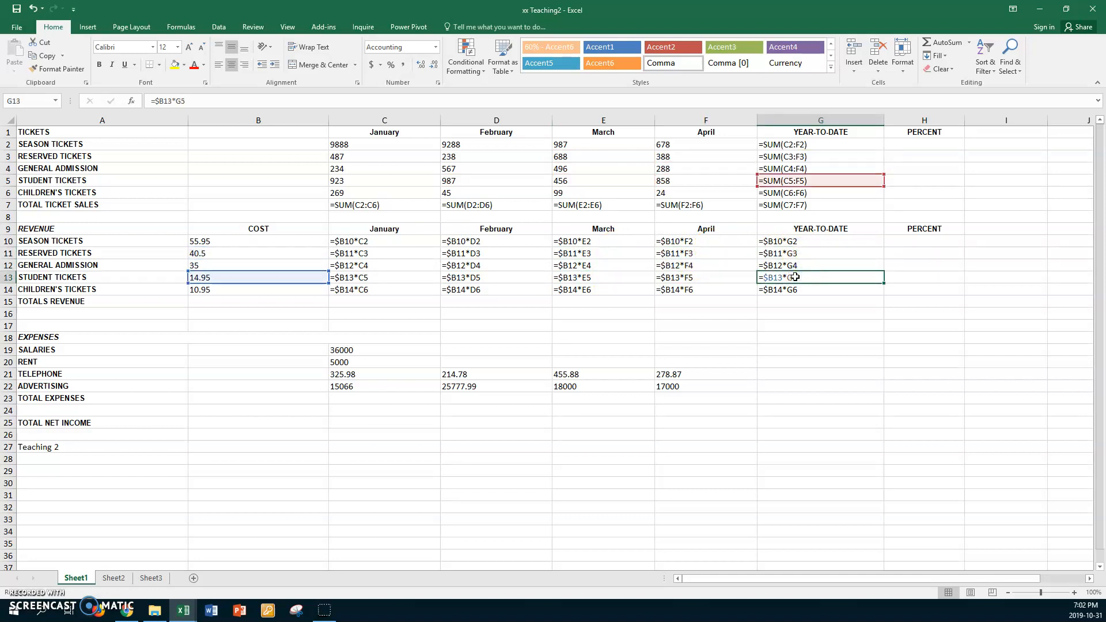
# - Fill the January salaries and rent in C19:C20 across to April in F19:F20
pyautogui.click(368, 351)
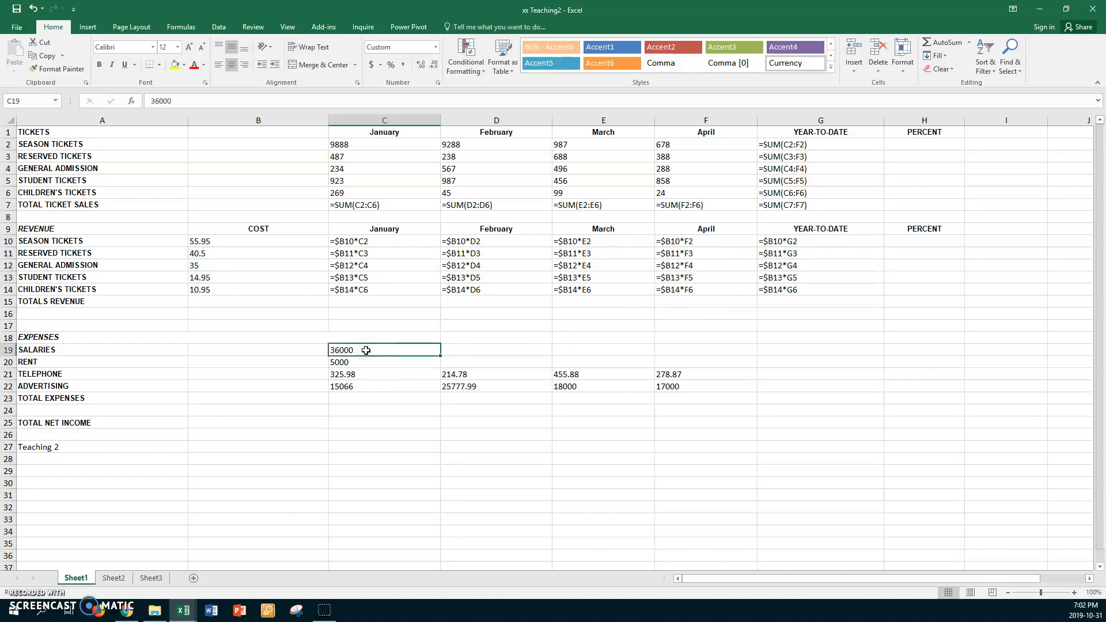
pyautogui.press('Down')
pyautogui.moveTo(376, 349); pyautogui.dragTo(370, 361)
pyautogui.moveTo(438, 367); pyautogui.dragTo(708, 356)
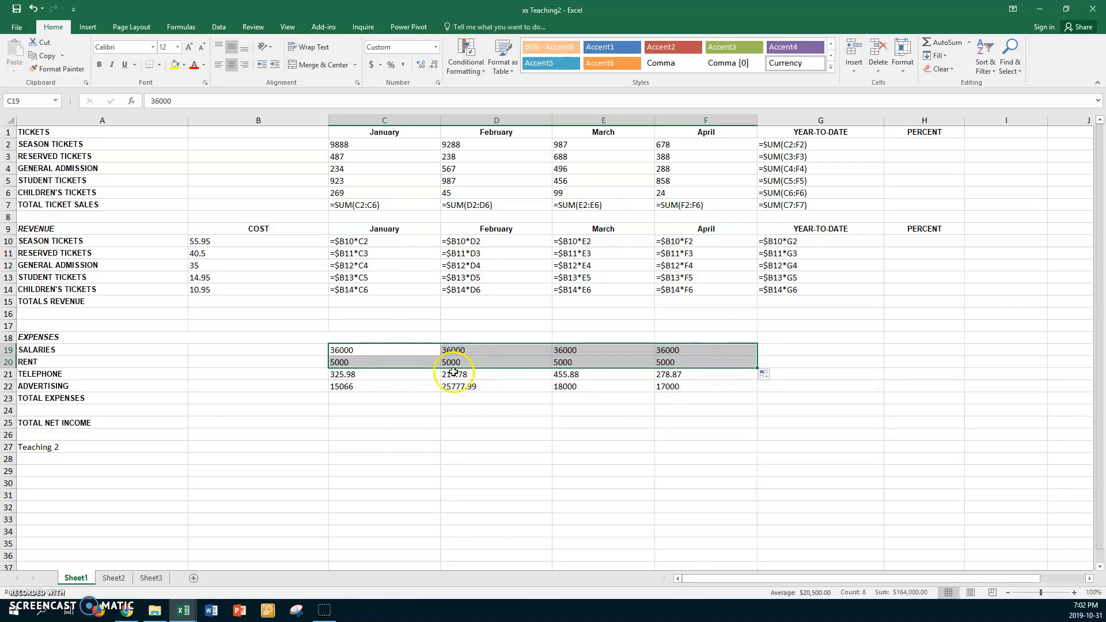
# - Add AutoSum totals to the expenses in C19:G23, filling the year-to-date column and the total expenses row
pyautogui.click(367, 348)
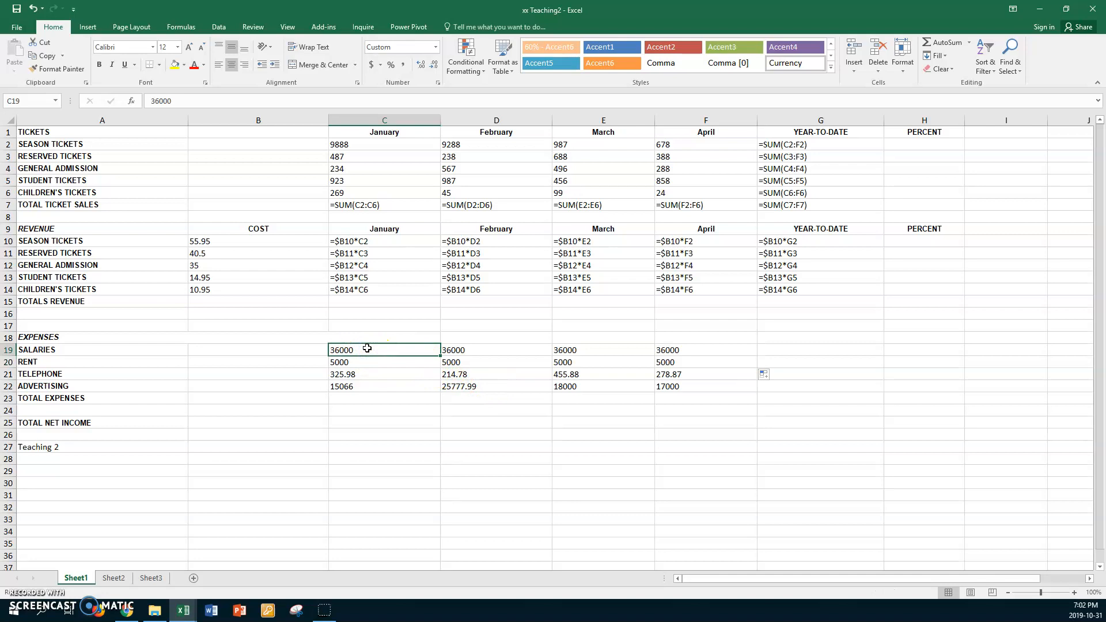
pyautogui.keyDown('shift'); pyautogui.click(790, 400); pyautogui.keyUp('shift')
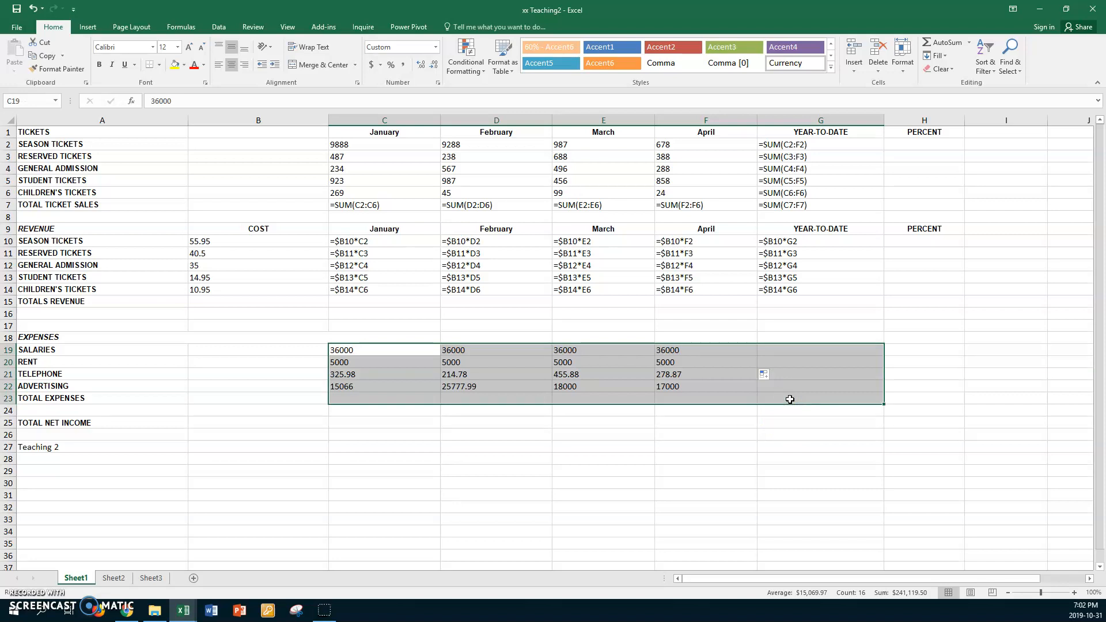
pyautogui.hotkey('alt', '=')
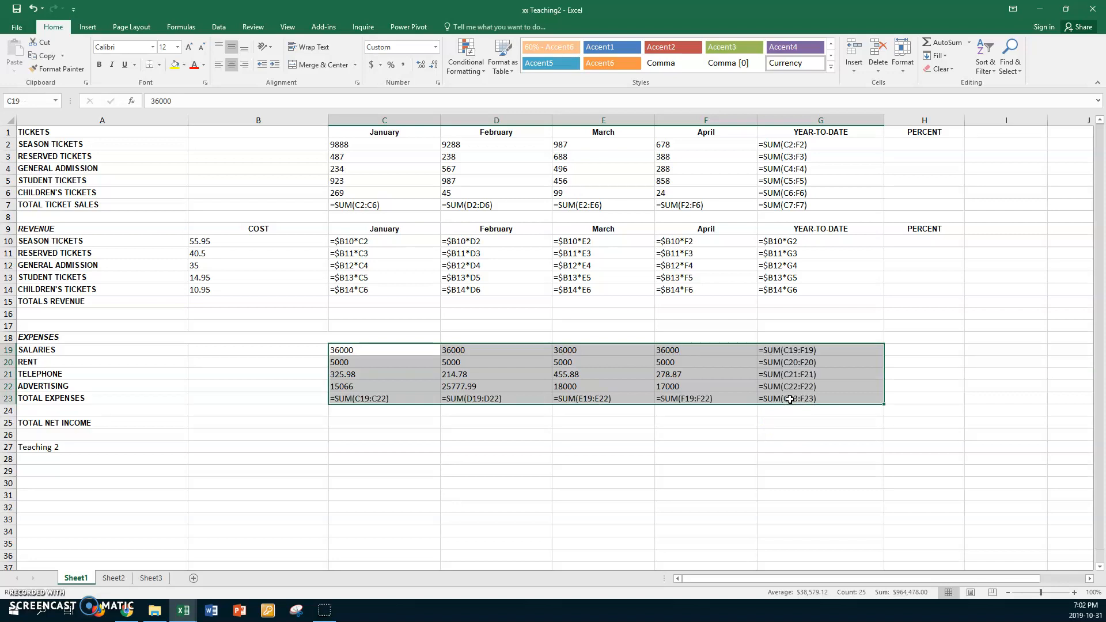
pyautogui.click(374, 424)
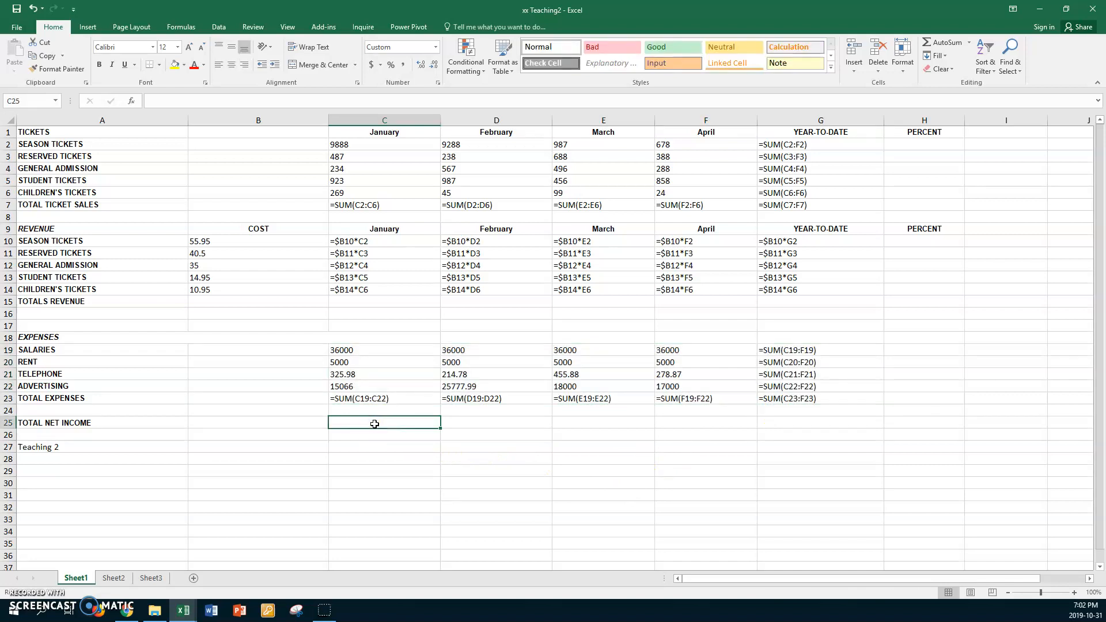
pyautogui.write('=')
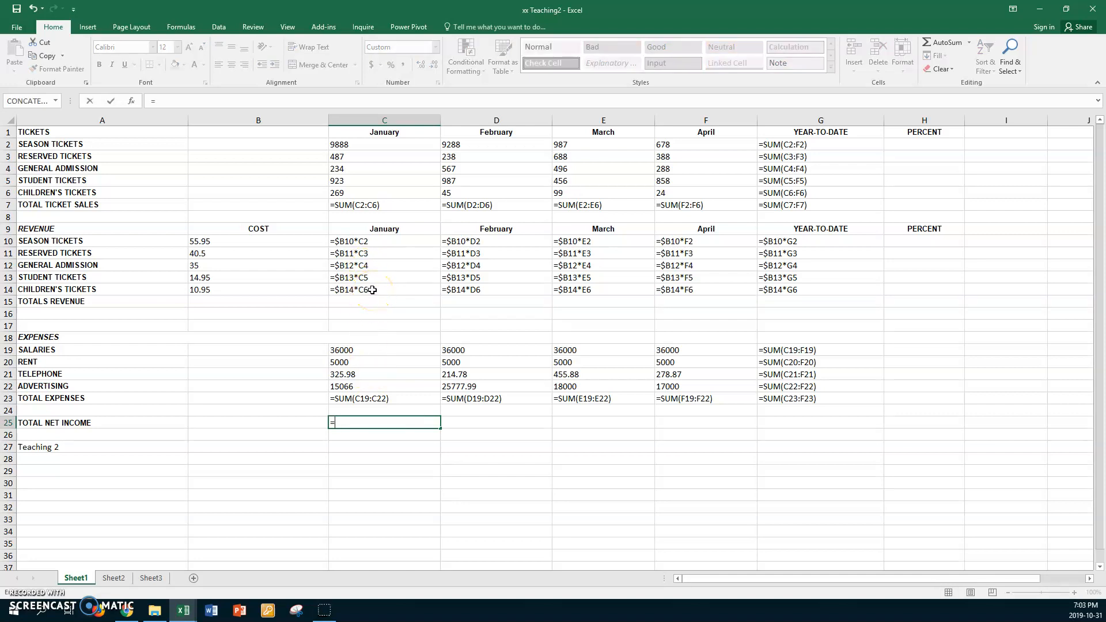
pyautogui.press('Escape')
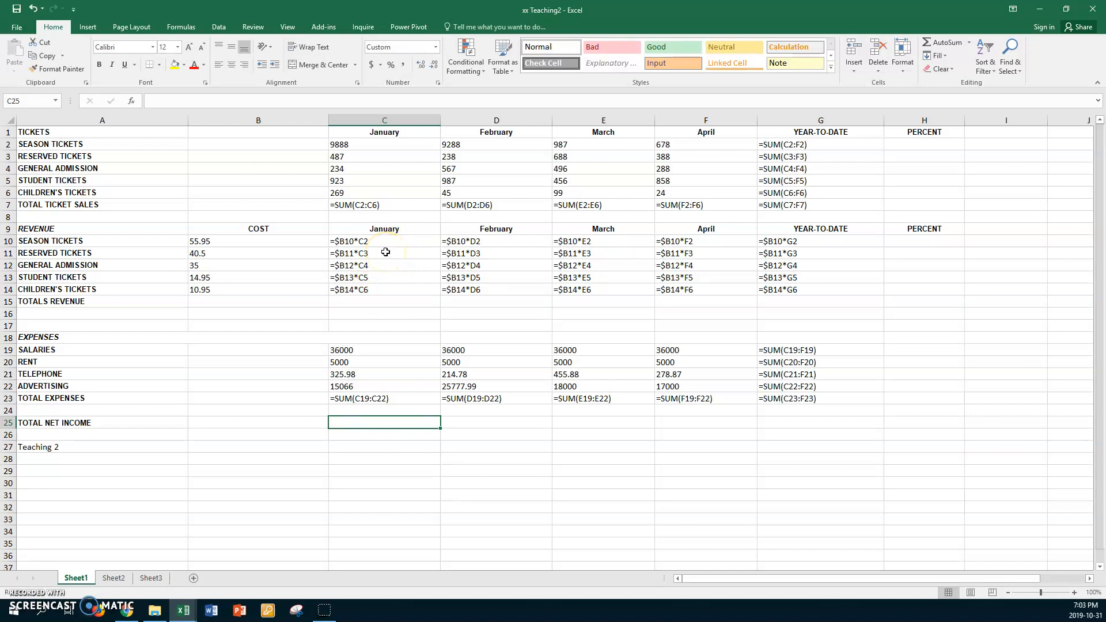
# - Show values instead of formulas, total each revenue column in C15:G15 with AutoSum, and autofit column E
pyautogui.hotkey('ctrl', '`')
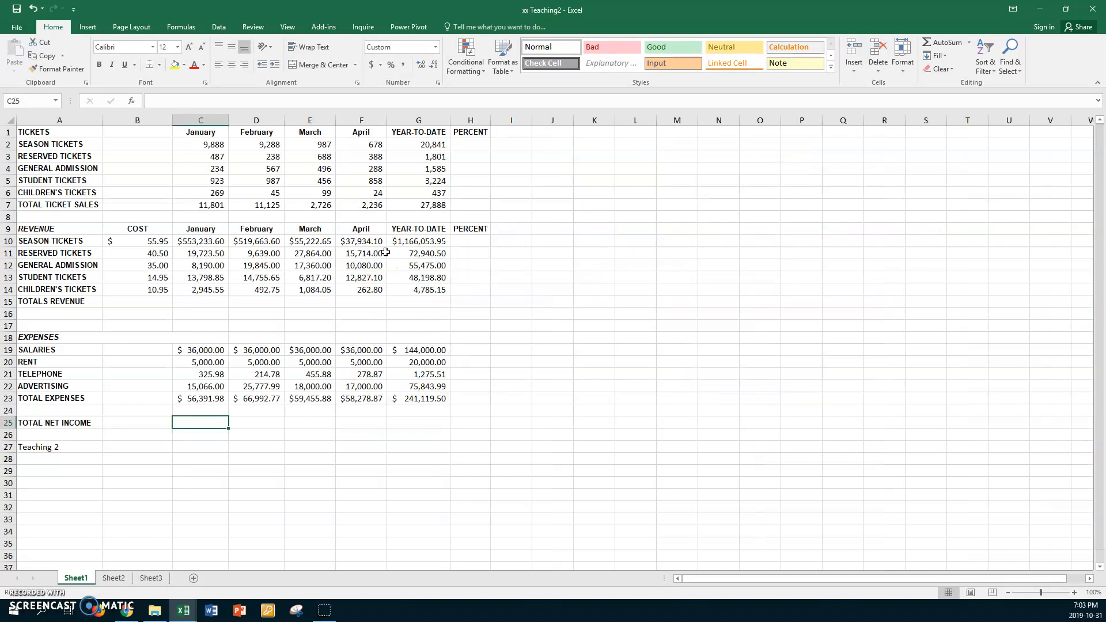
pyautogui.click(182, 241)
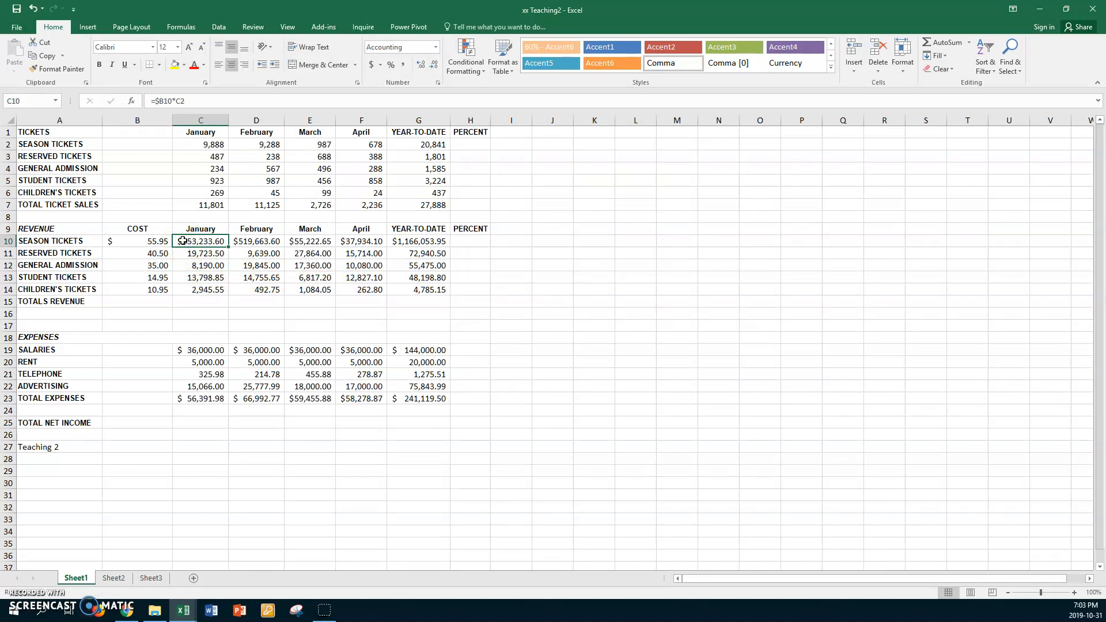
pyautogui.moveTo(182, 241); pyautogui.dragTo(419, 303)
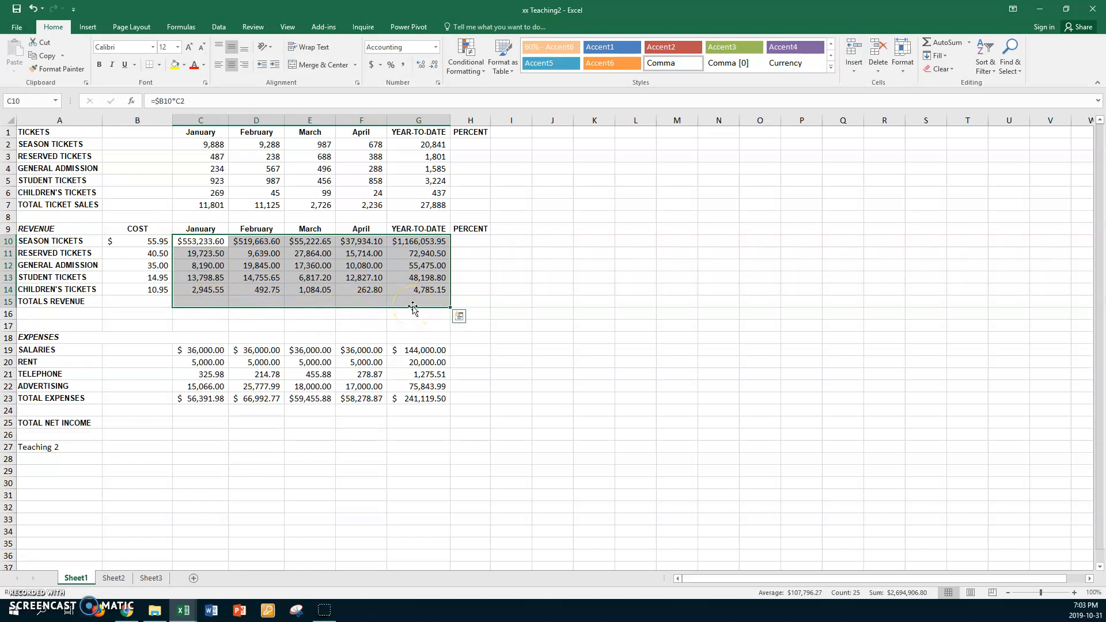
pyautogui.hotkey('alt', '=')
pyautogui.press('Return')
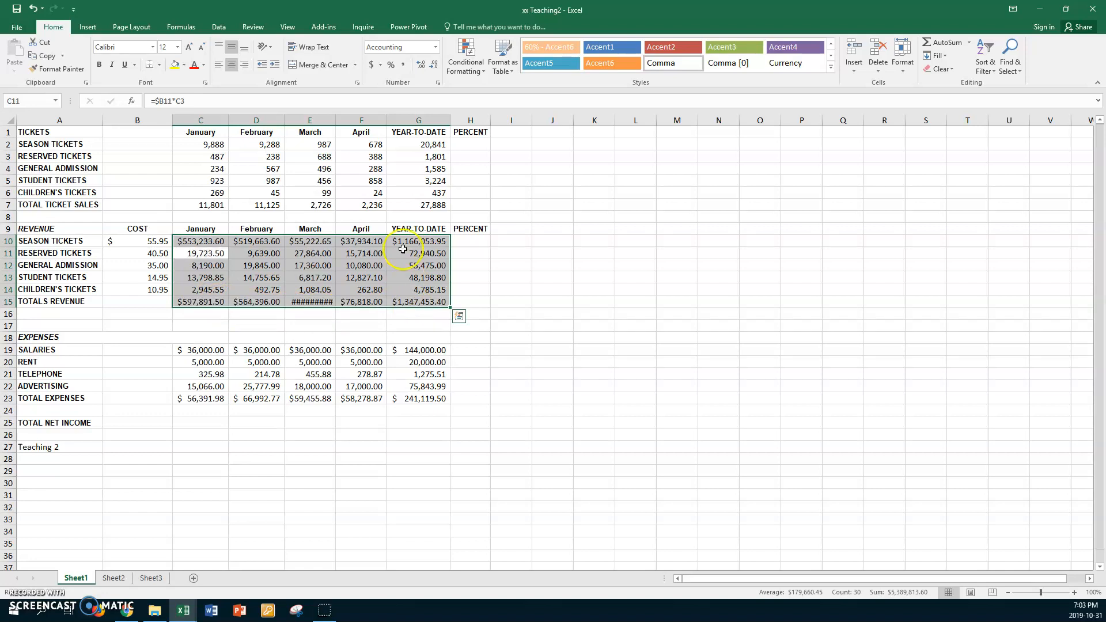
pyautogui.doubleClick(336, 121)
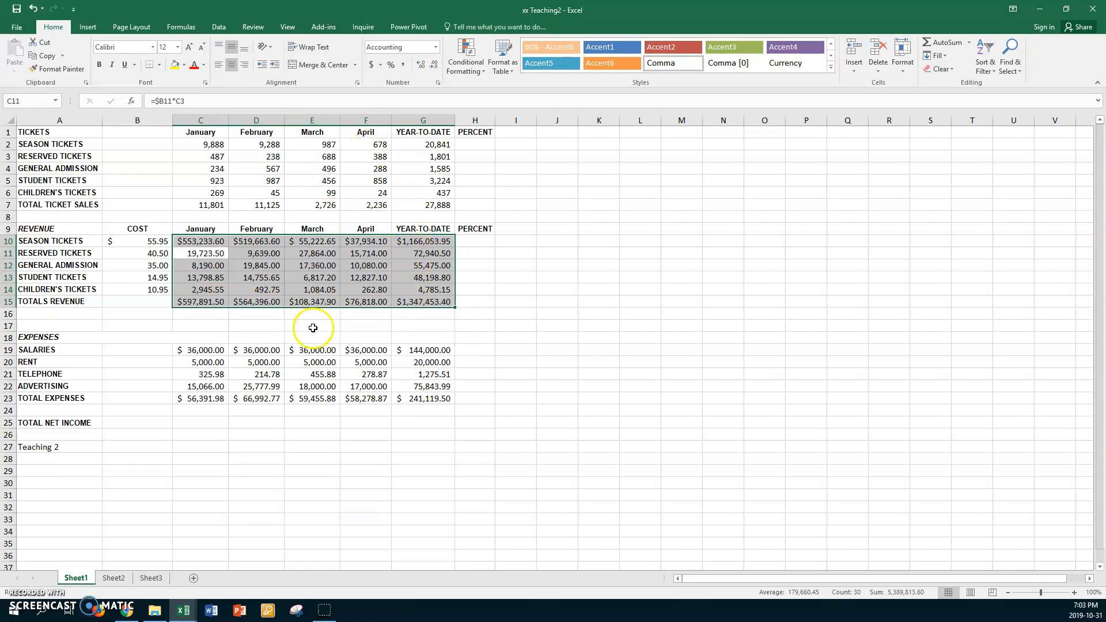
# - Calculate January's total net income in C25 as =C15-C23 and fill the formula across to G25
pyautogui.click(198, 426)
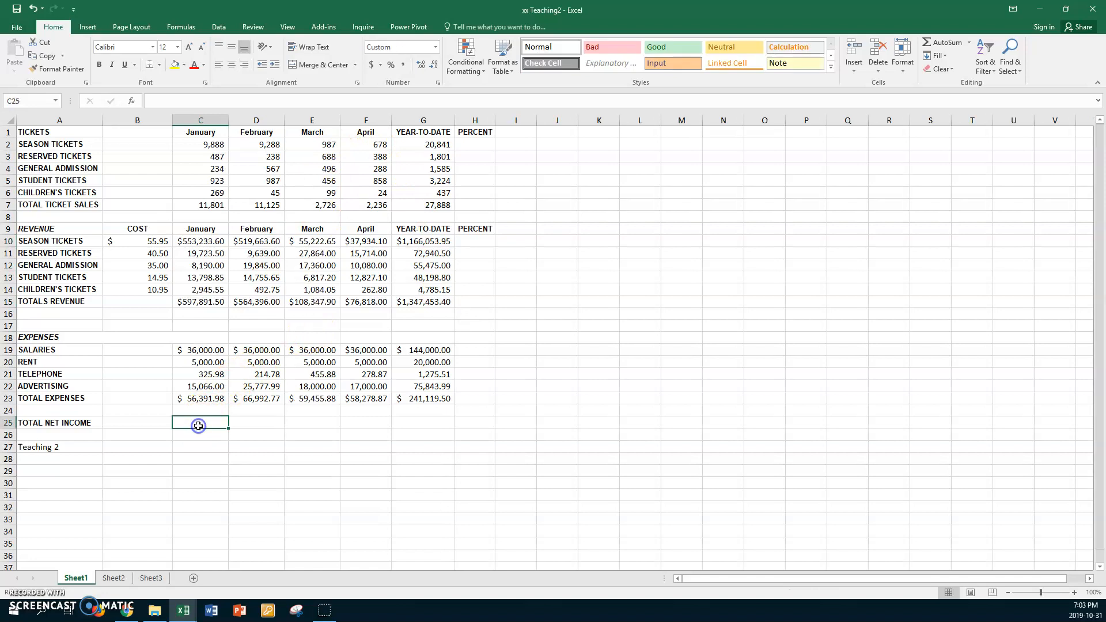
pyautogui.write('=')
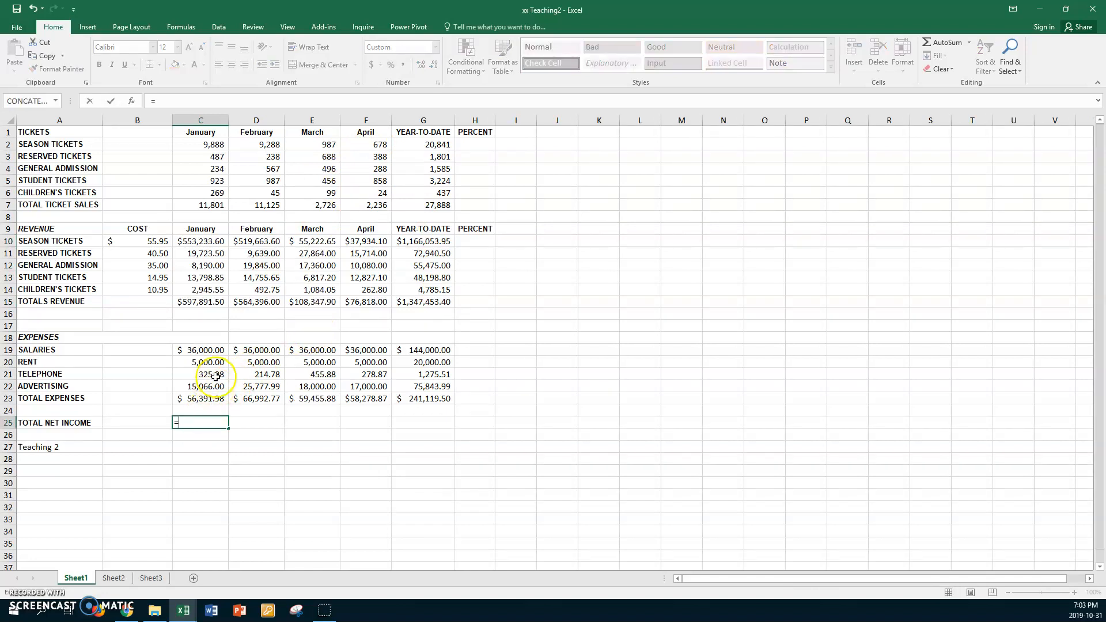
pyautogui.click(210, 302)
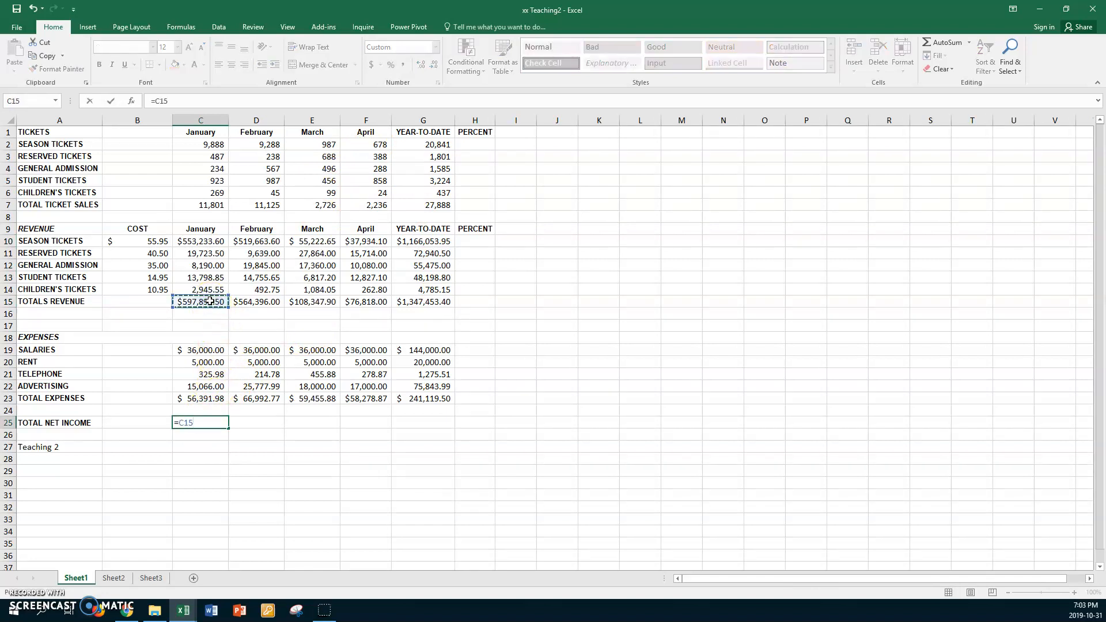
pyautogui.write('-')
pyautogui.click(189, 396)
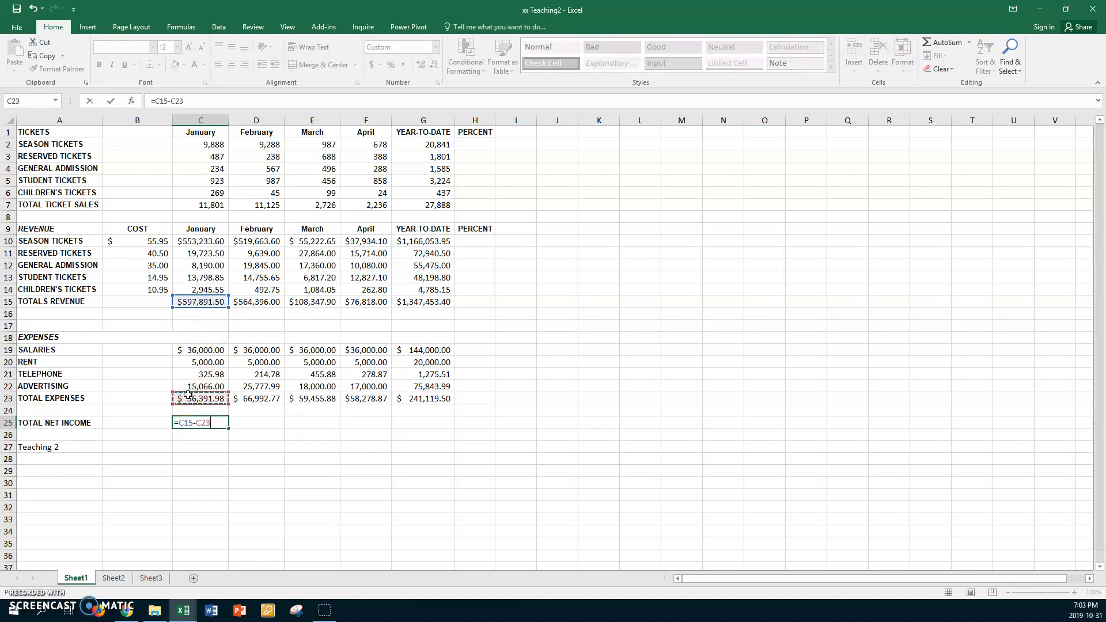
pyautogui.press('Return')
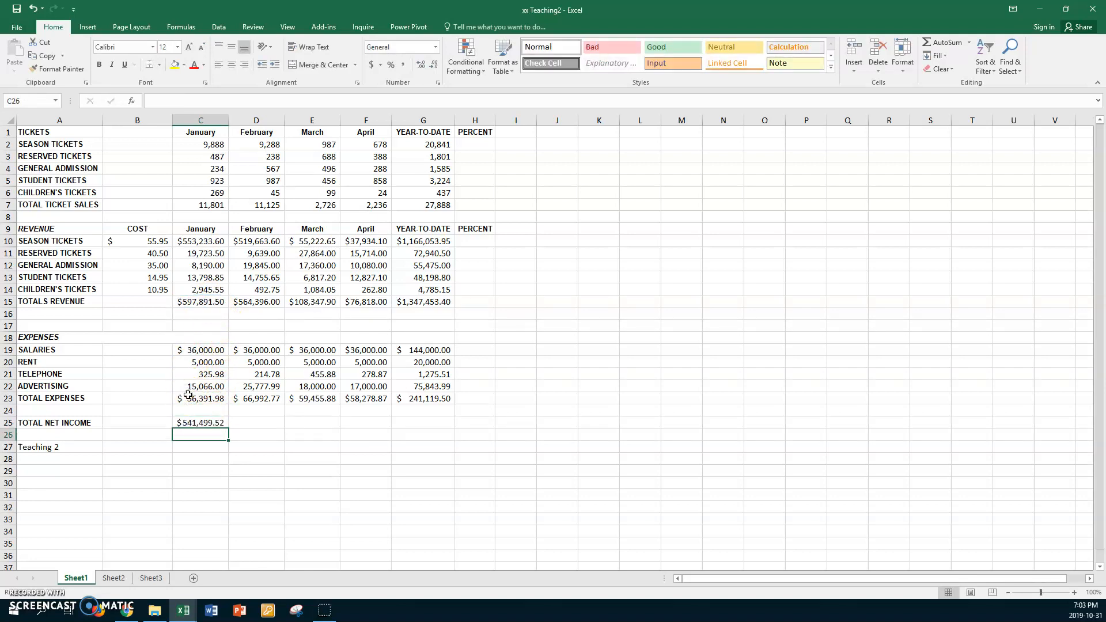
pyautogui.click(204, 423)
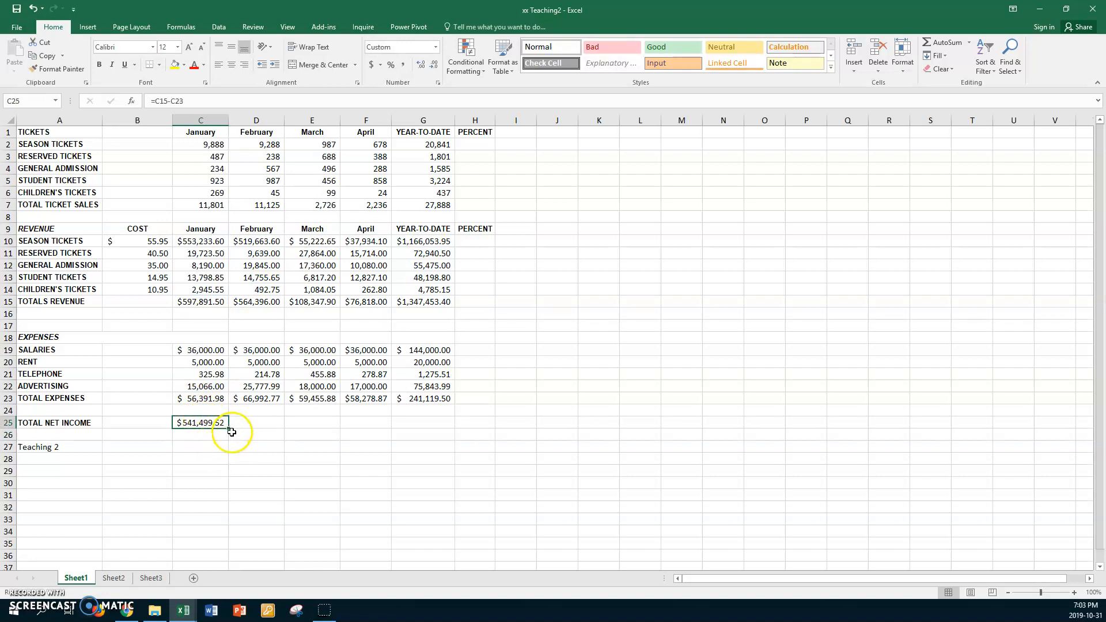
pyautogui.moveTo(231, 430); pyautogui.dragTo(435, 432)
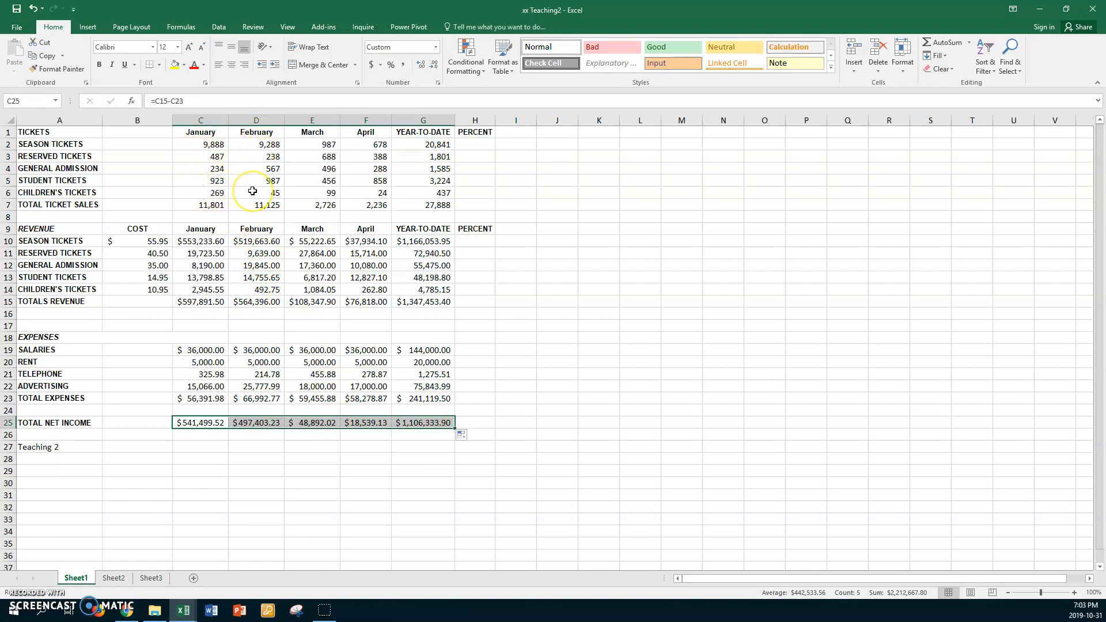
# - Correct the season ticket counts to 988 for January in C2 and 928 for February in D2
pyautogui.click(211, 144)
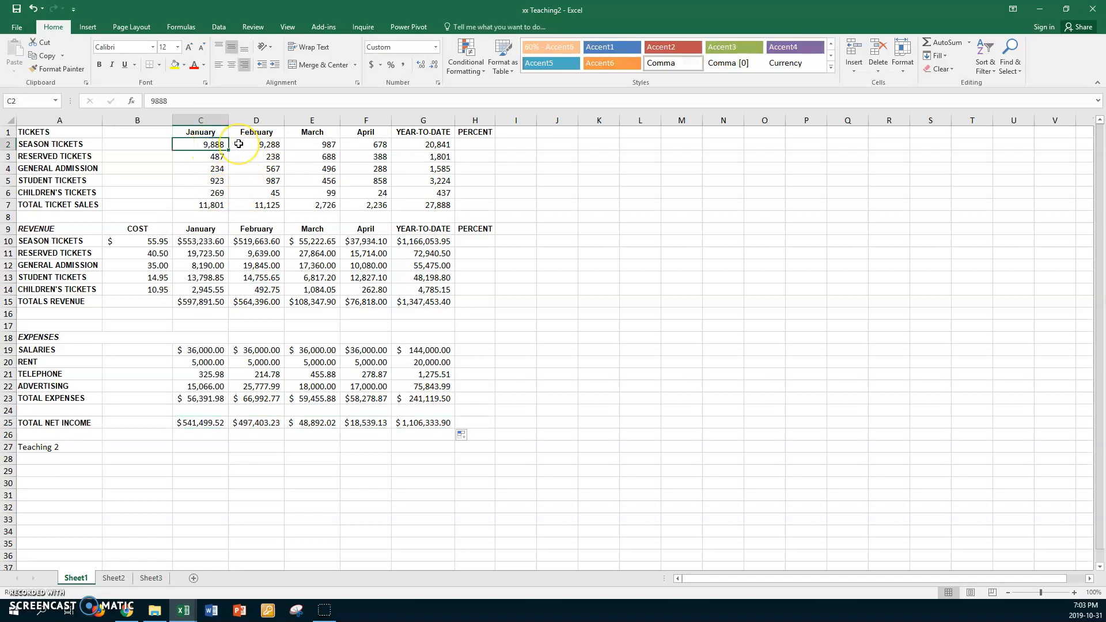
pyautogui.write('98')
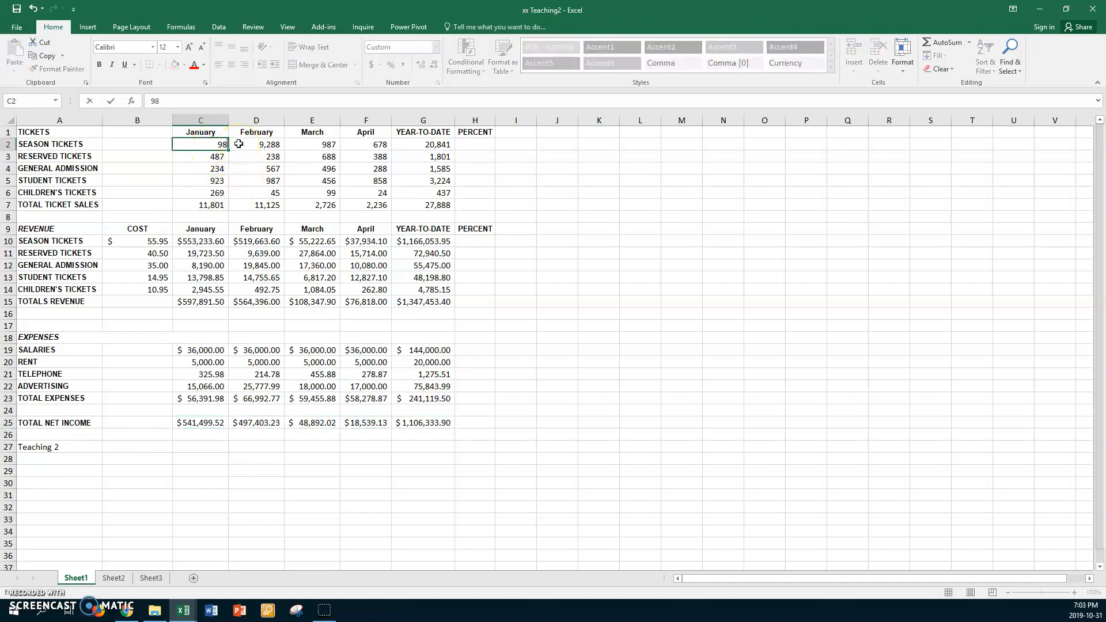
pyautogui.write('8')
pyautogui.click(244, 145)
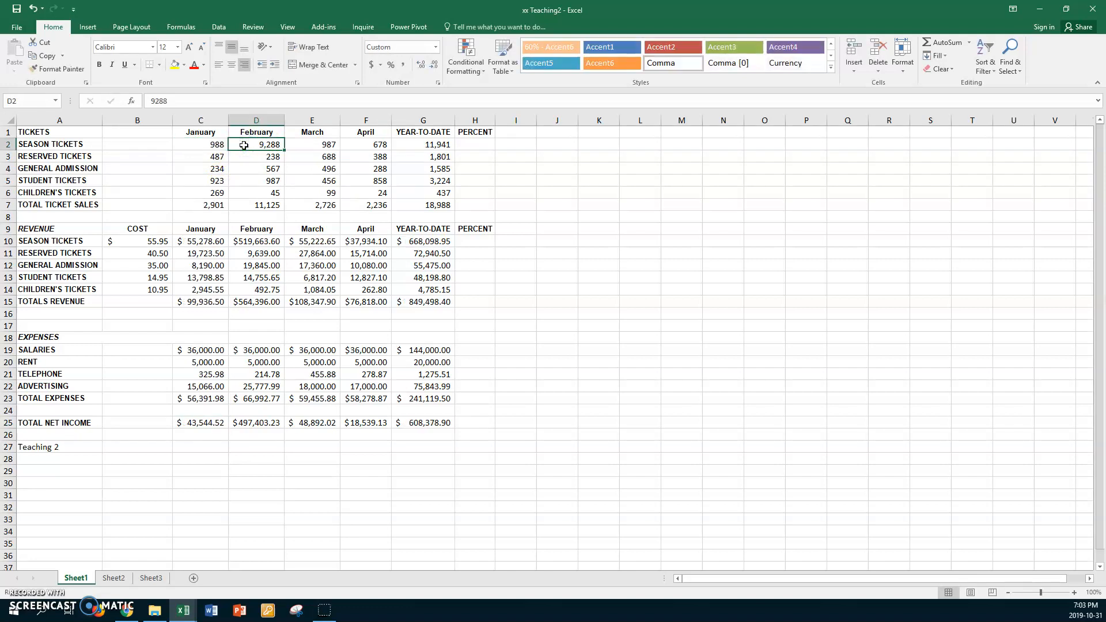
pyautogui.write('9')
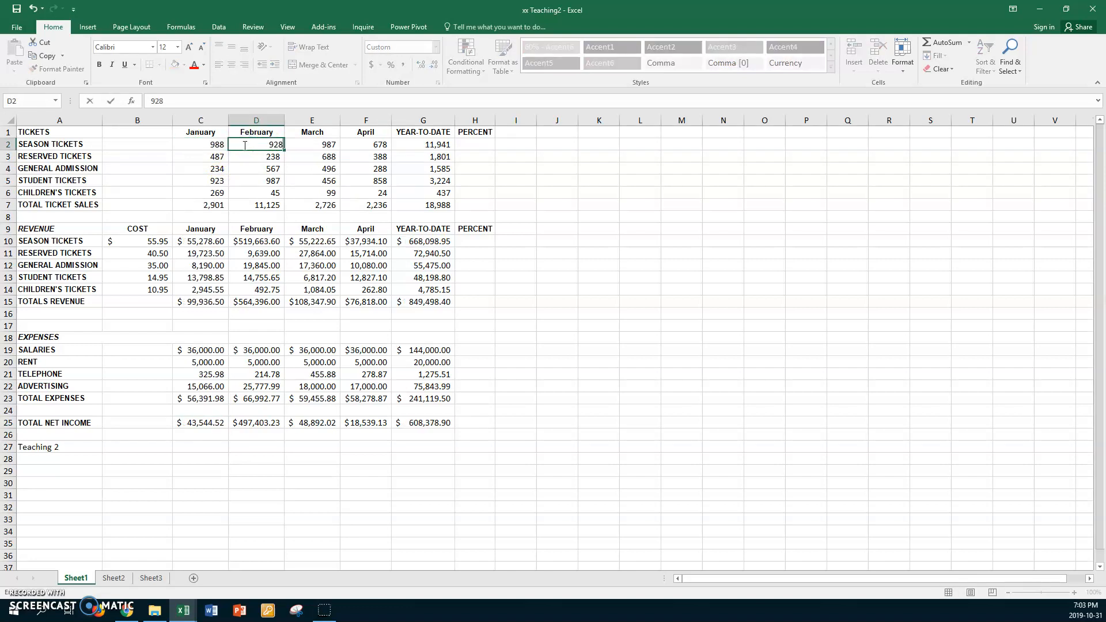
pyautogui.press('Return')
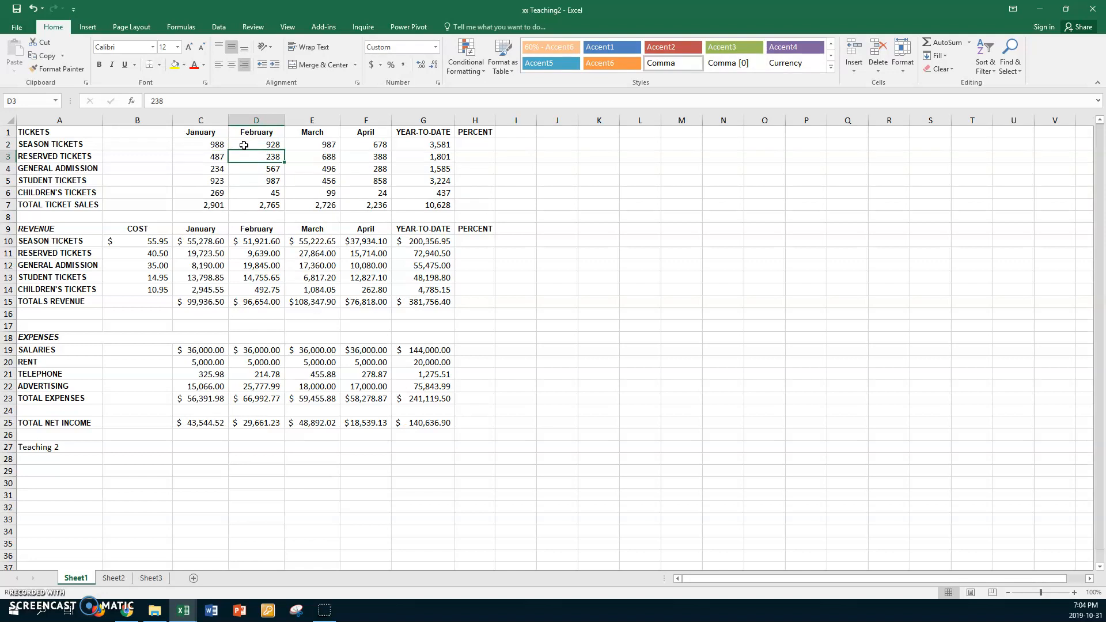
pyautogui.click(262, 157)
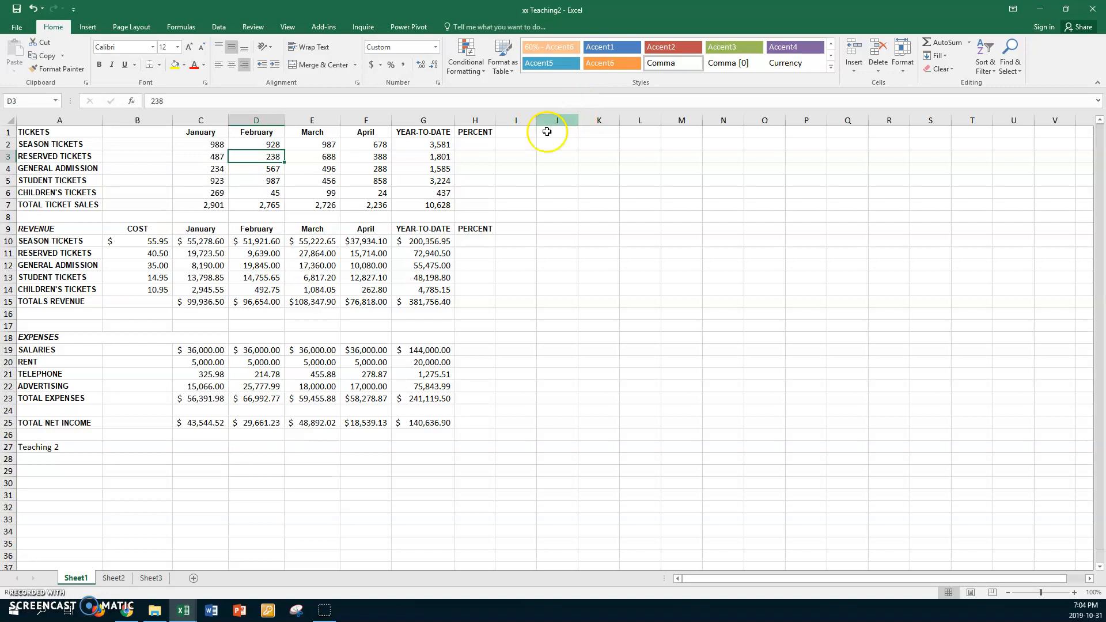
# - Calculate the season tickets' share of total ticket sales in H2 as =G2/$G$7 and fill it down to H7
pyautogui.click(483, 145)
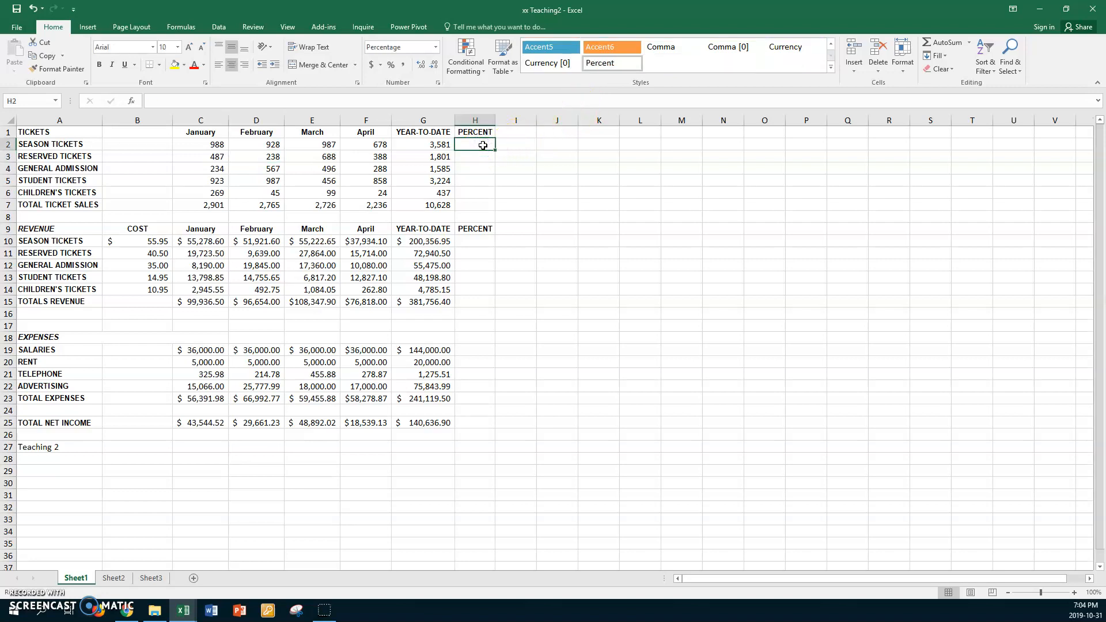
pyautogui.write('=')
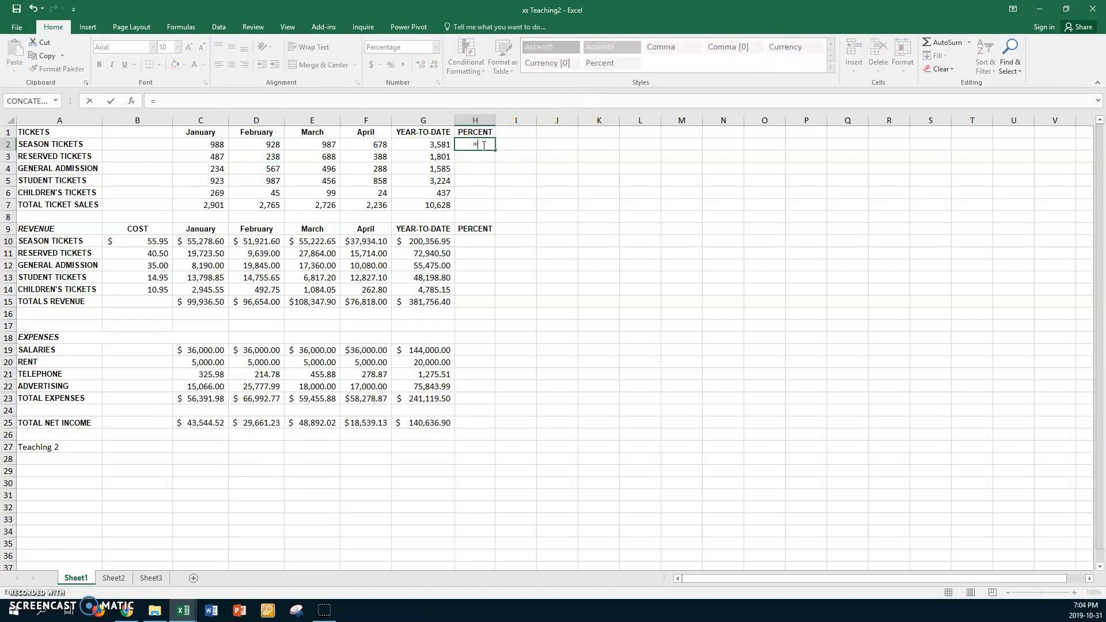
pyautogui.click(438, 144)
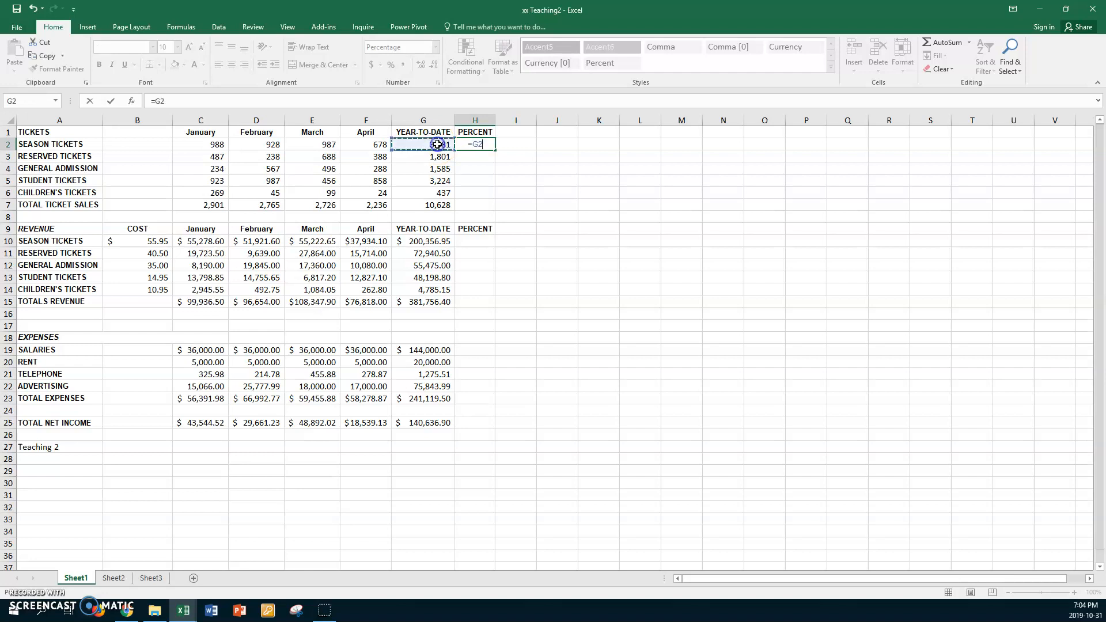
pyautogui.write('/')
pyautogui.click(433, 206)
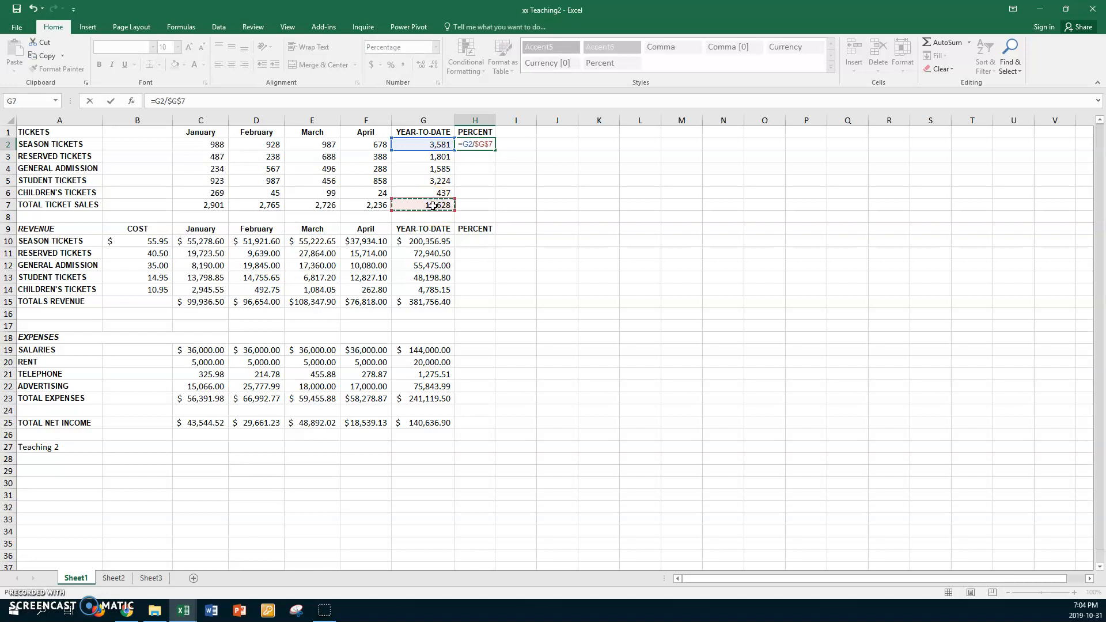
pyautogui.press('Return')
pyautogui.click(487, 144)
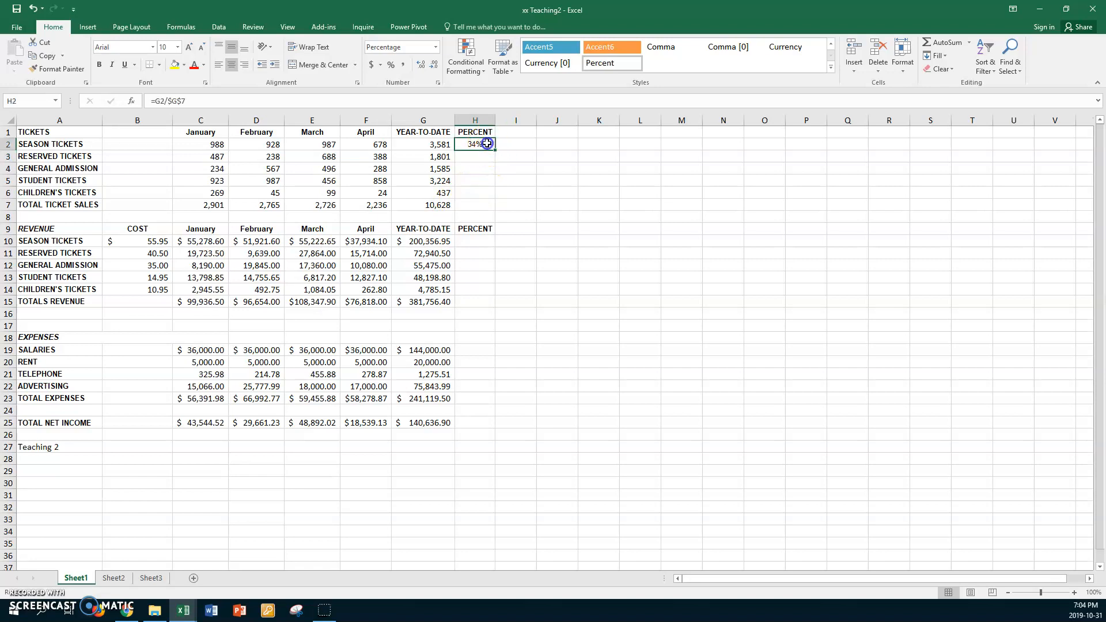
pyautogui.moveTo(494, 151); pyautogui.dragTo(482, 208)
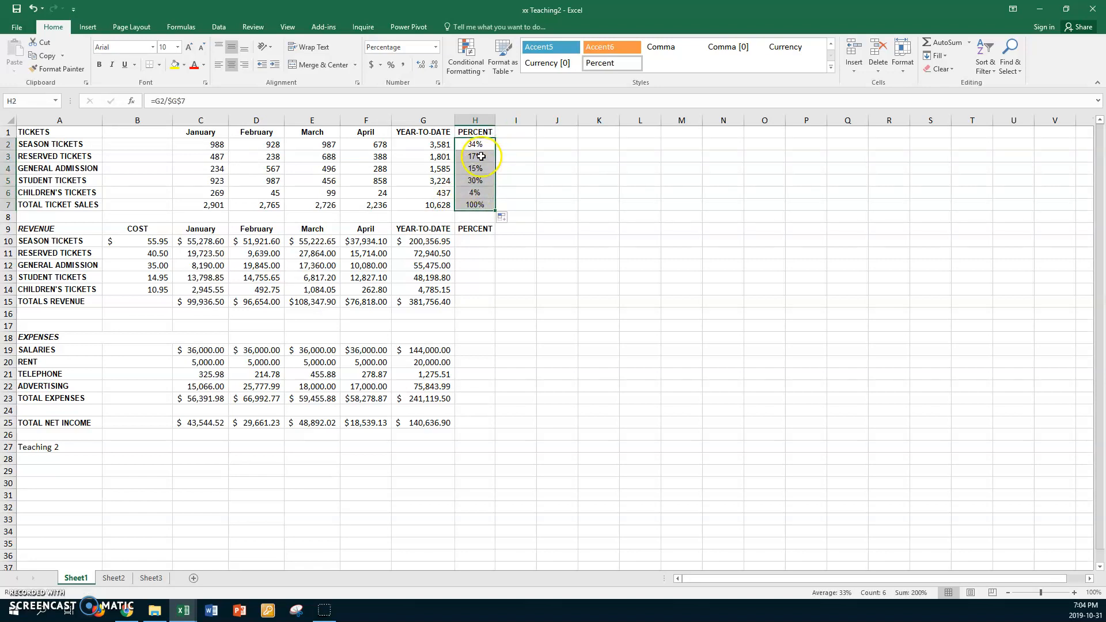
# - Format the ticket percentages in H2:H7 with two decimal places and align them right
pyautogui.click(422, 65)
pyautogui.click(424, 66)
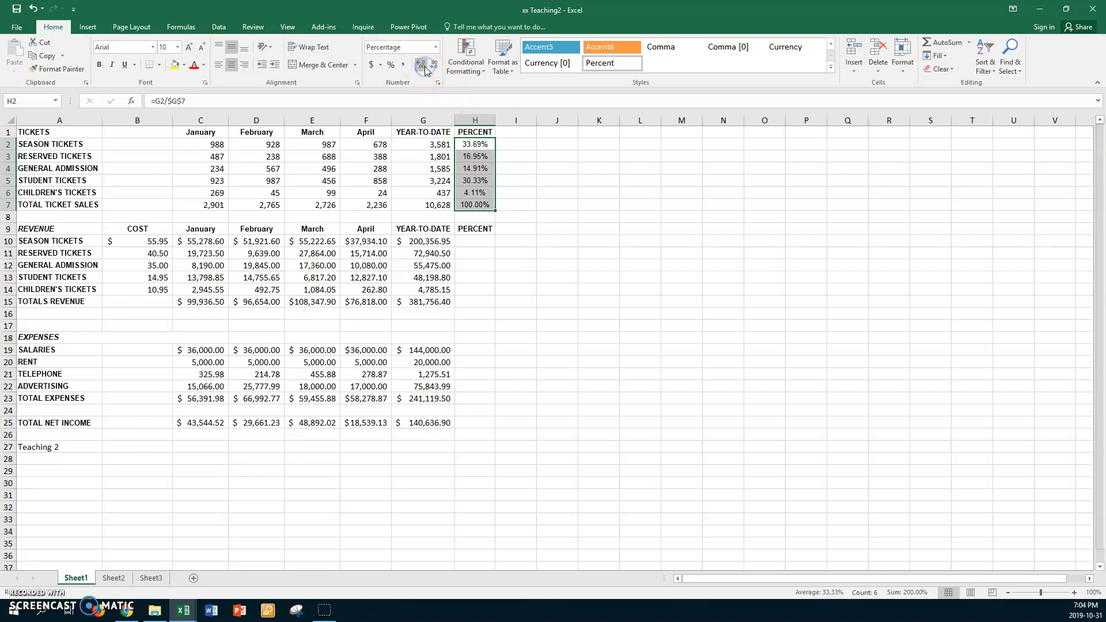
pyautogui.click(245, 66)
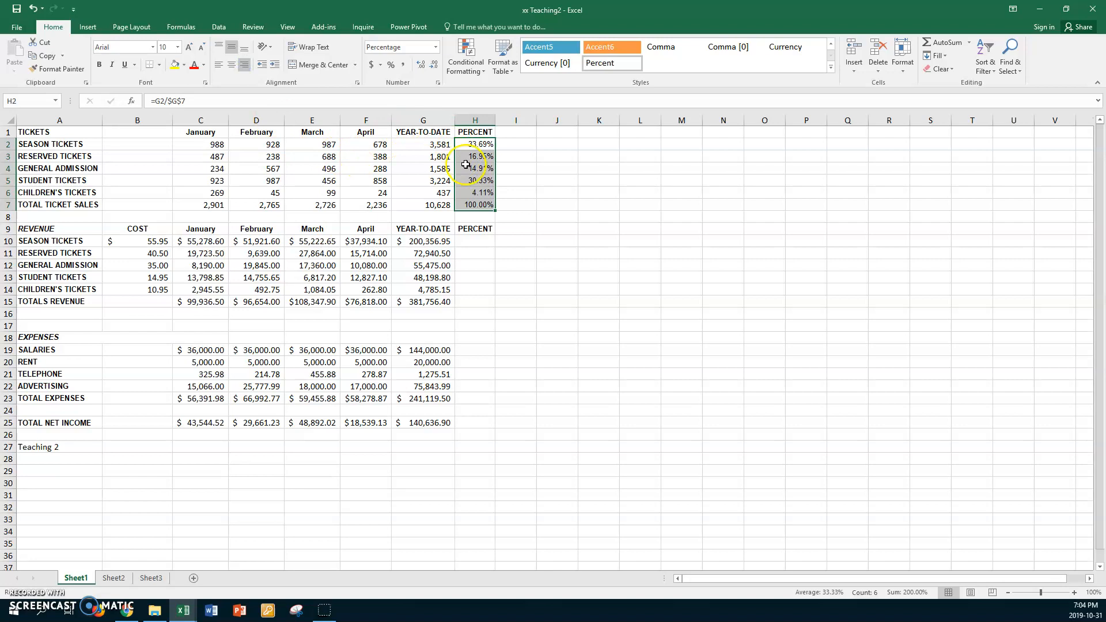
# - Calculate the season tickets' share of total revenue in H10 as =G10/$G$15 and fill it down to H15
pyautogui.click(476, 239)
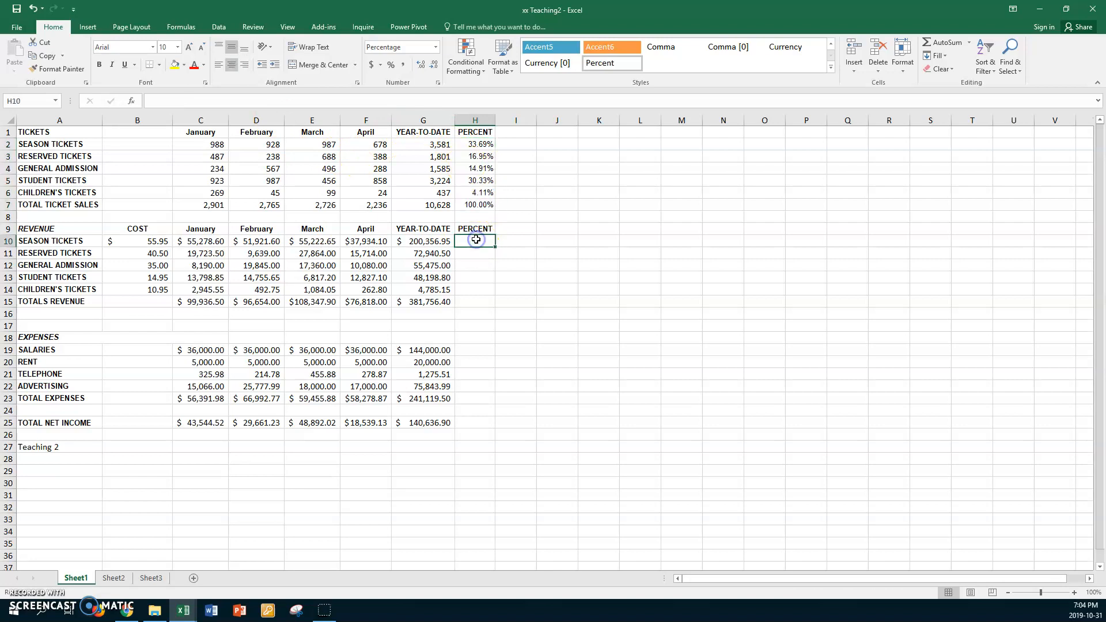
pyautogui.click(472, 245)
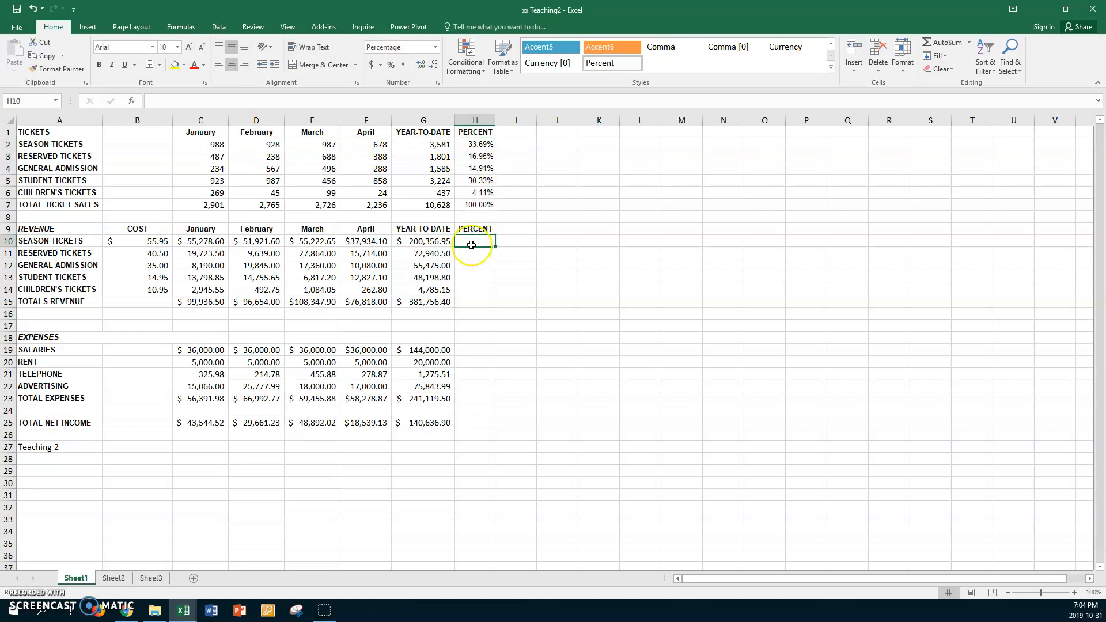
pyautogui.write('=')
pyautogui.click(431, 243)
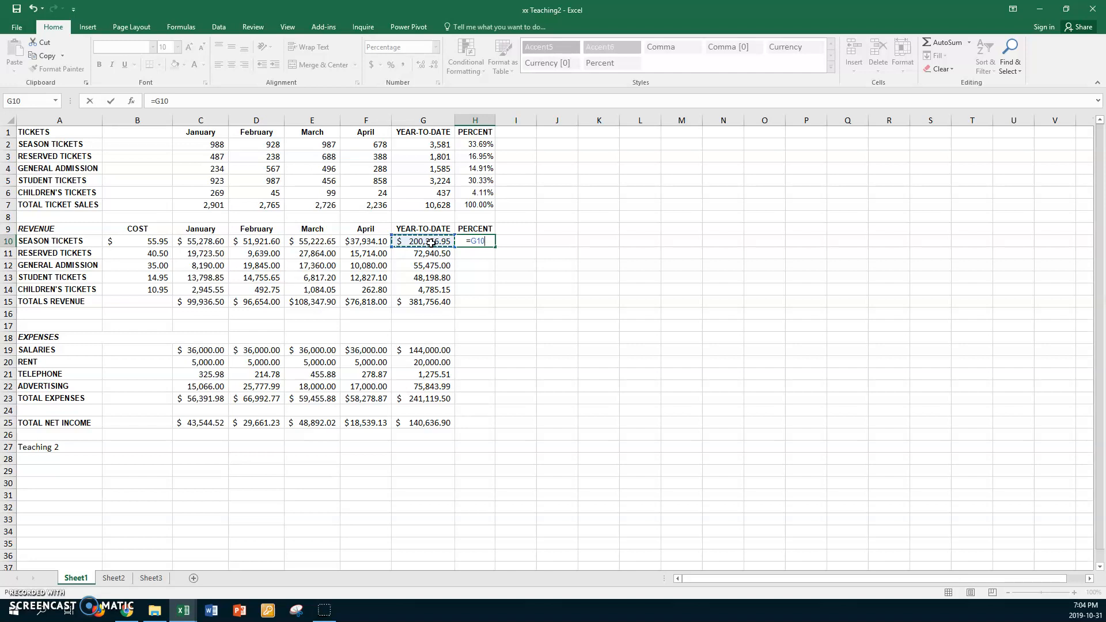
pyautogui.click(422, 302)
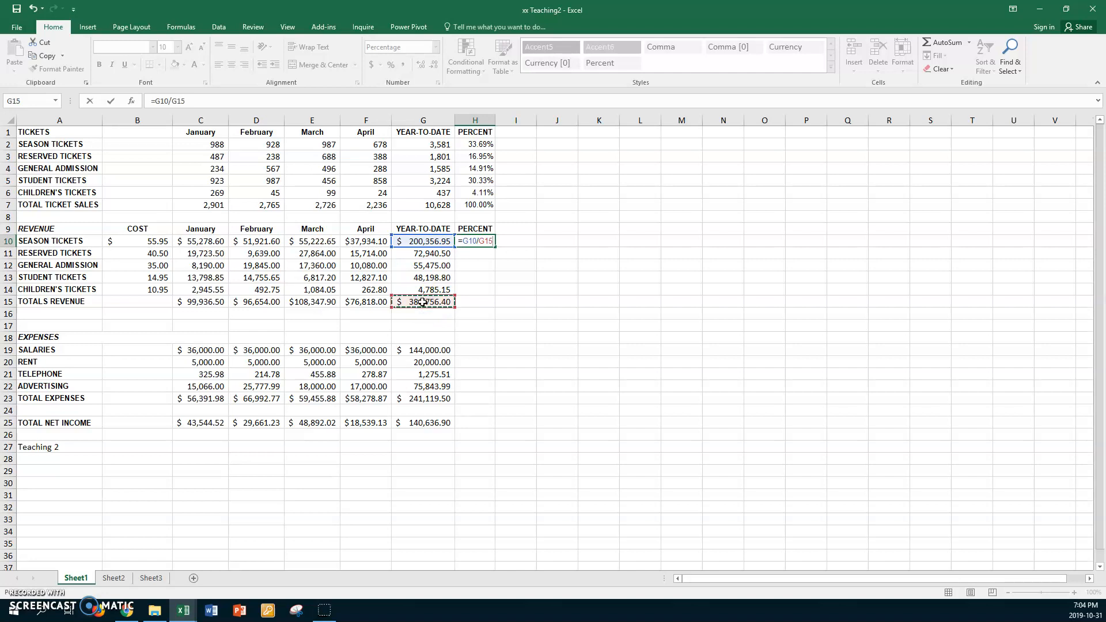
pyautogui.press('F4')
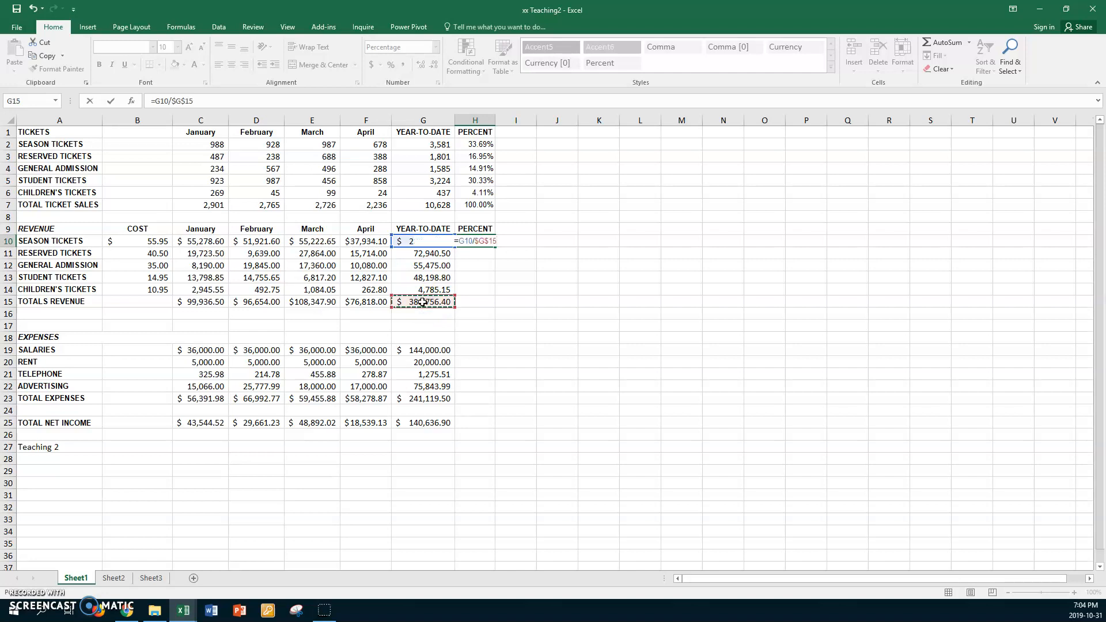
pyautogui.press('Return')
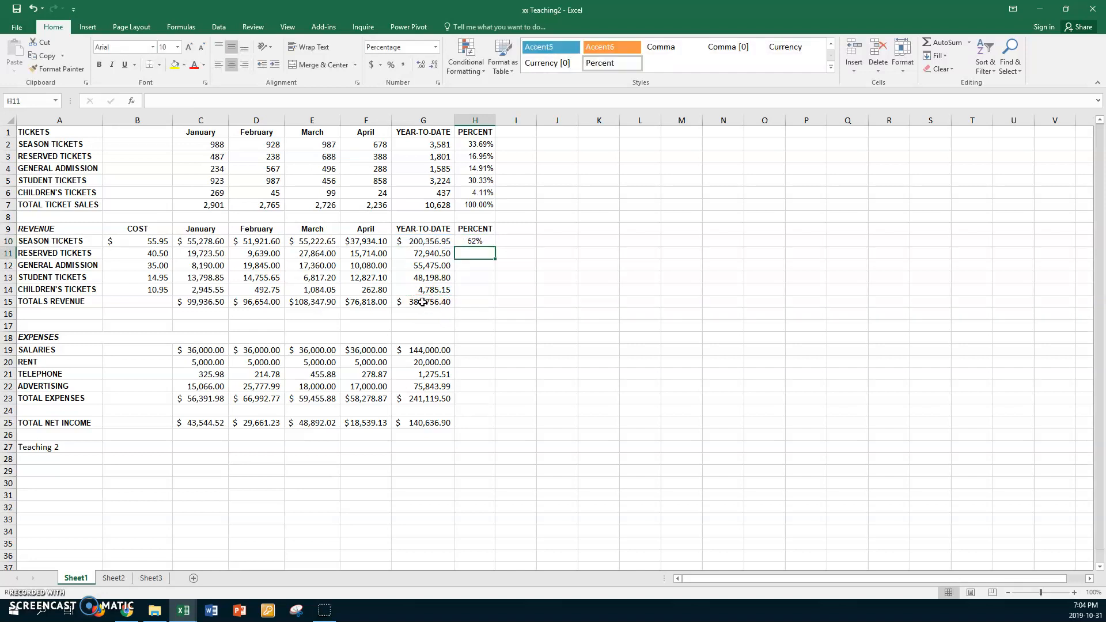
pyautogui.click(484, 242)
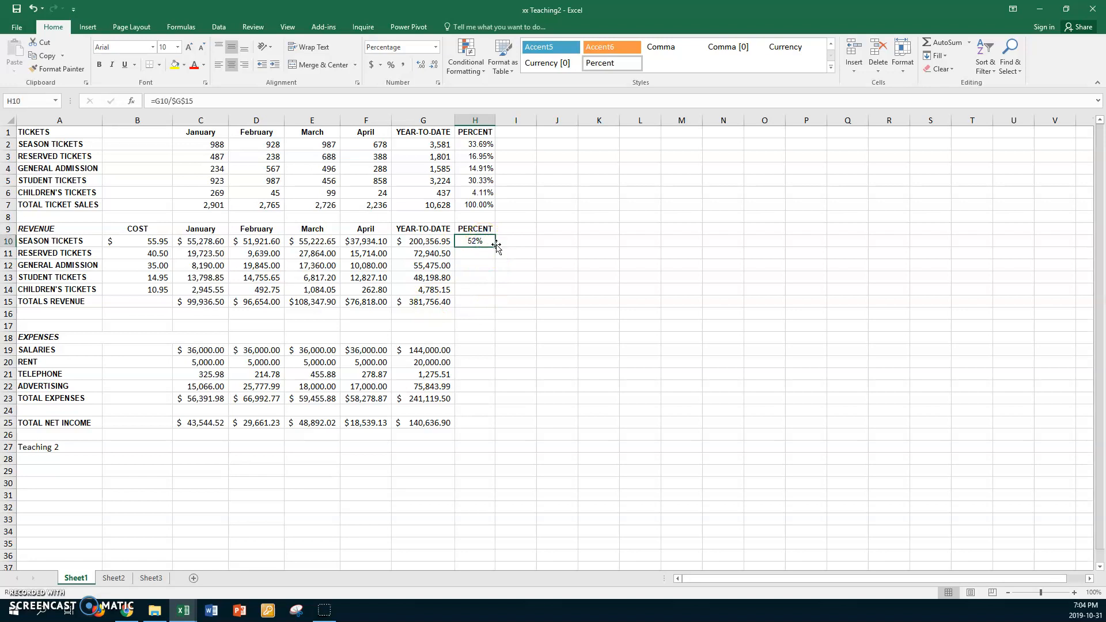
pyautogui.moveTo(496, 249); pyautogui.dragTo(491, 302)
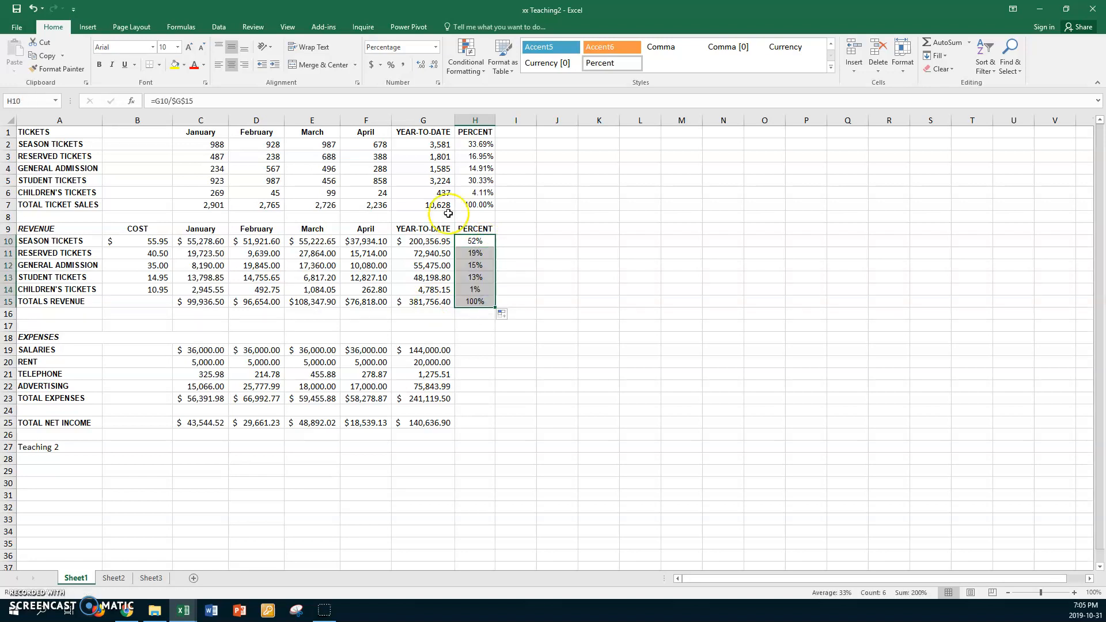
# - Show the revenue percentages in H10:H15 with two decimal places and right alignment
pyautogui.click(418, 65)
pyautogui.click(417, 65)
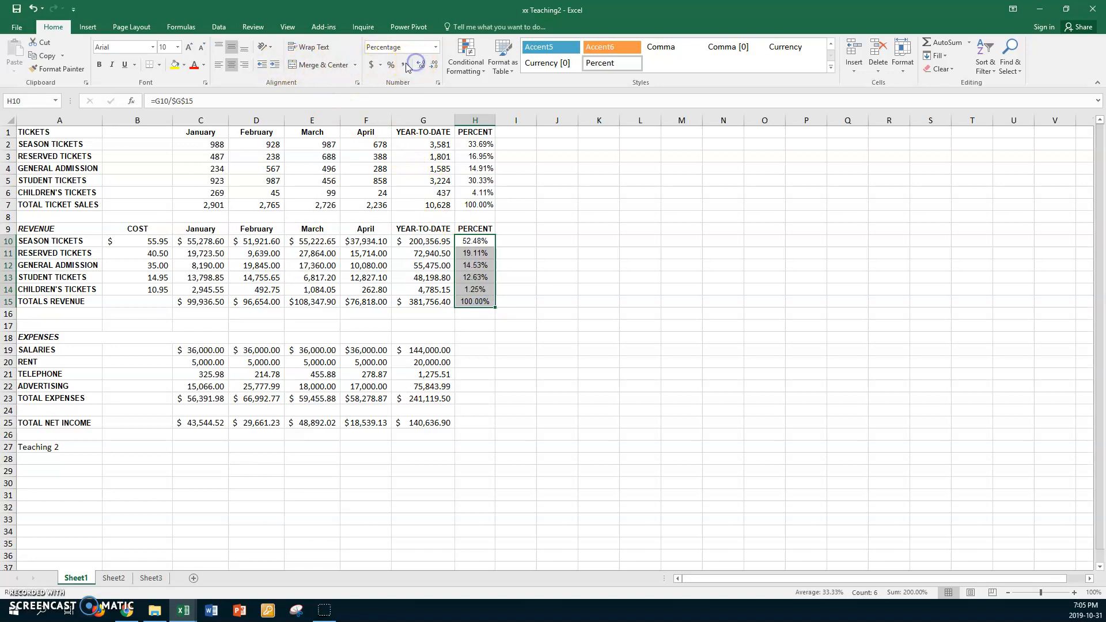
pyautogui.click(247, 66)
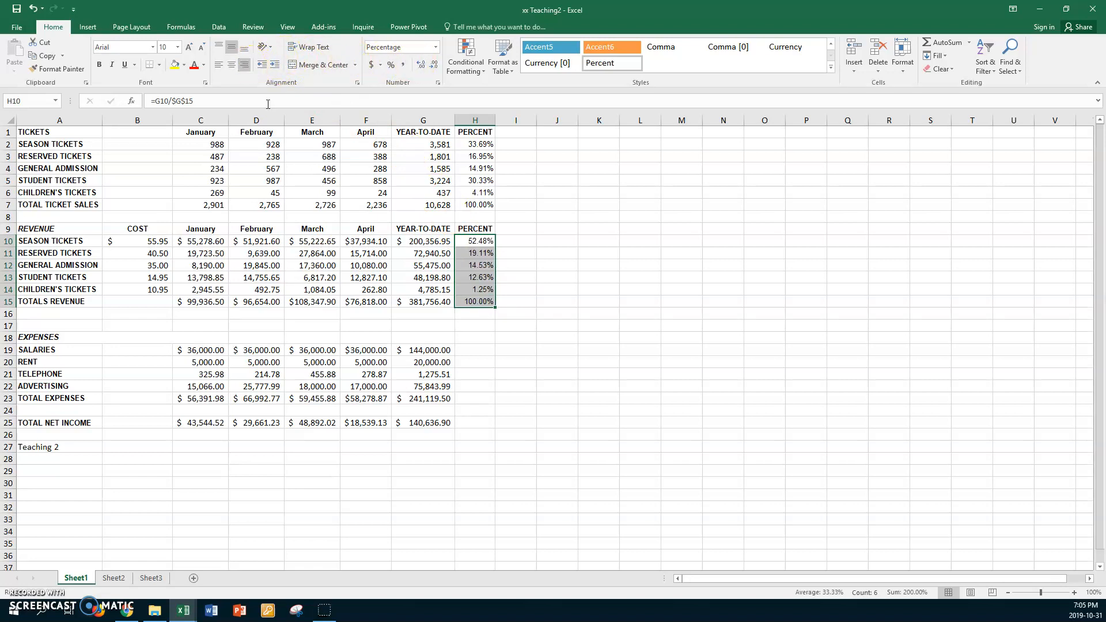
# - Calculate the salaries' share of total expenses in H19 as =G19/$G$23 and fill it down to H23
pyautogui.click(470, 352)
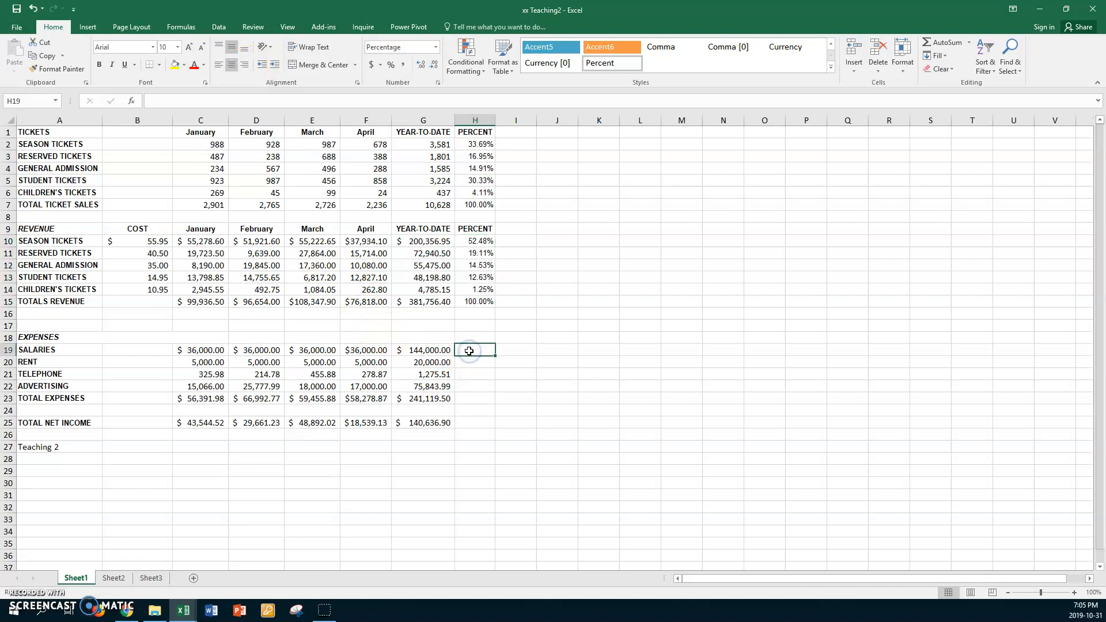
pyautogui.write('=')
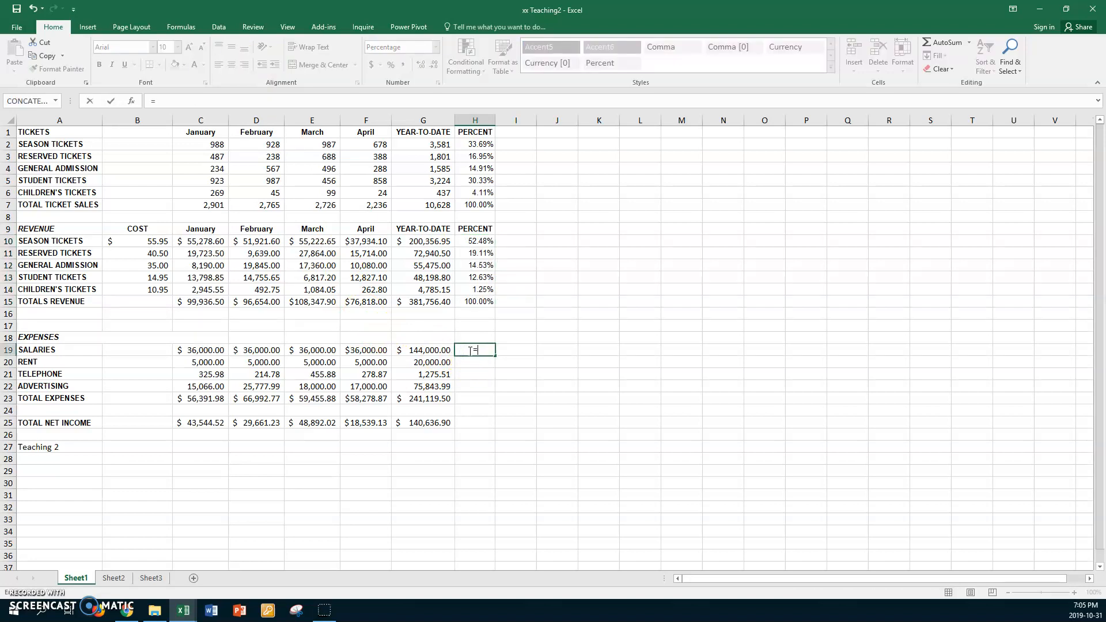
pyautogui.click(431, 350)
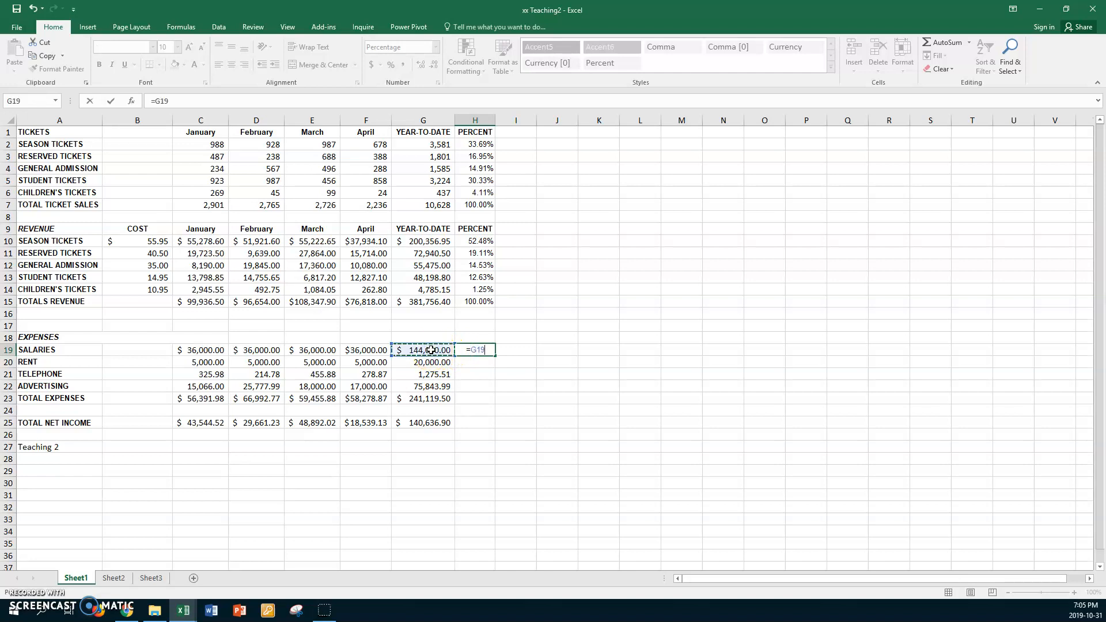
pyautogui.click(422, 399)
pyautogui.press('F4')
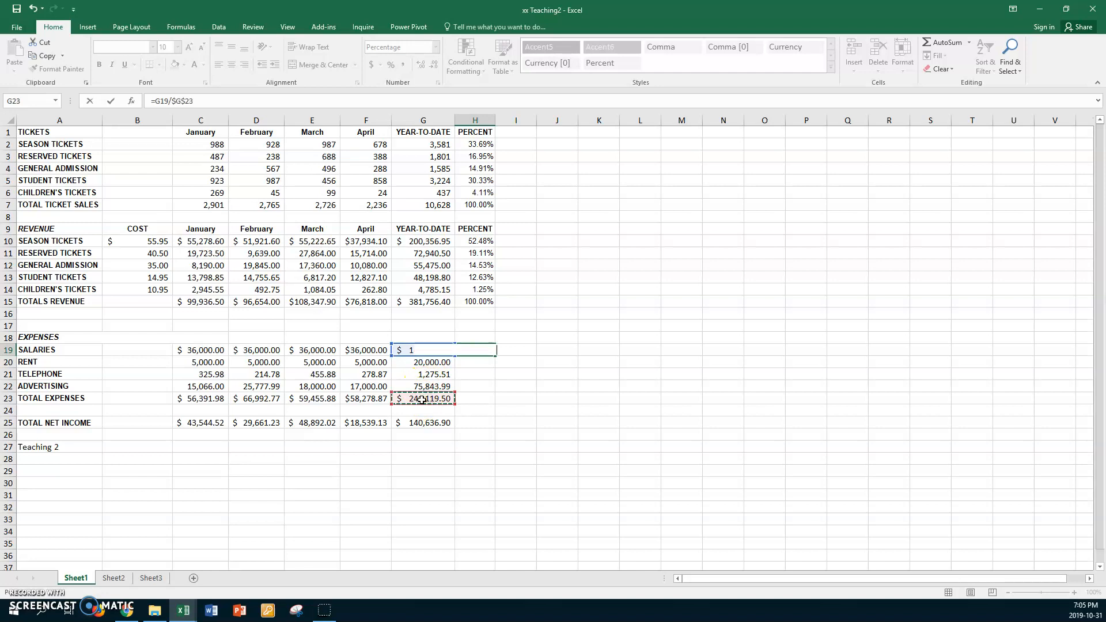
pyautogui.press('Return')
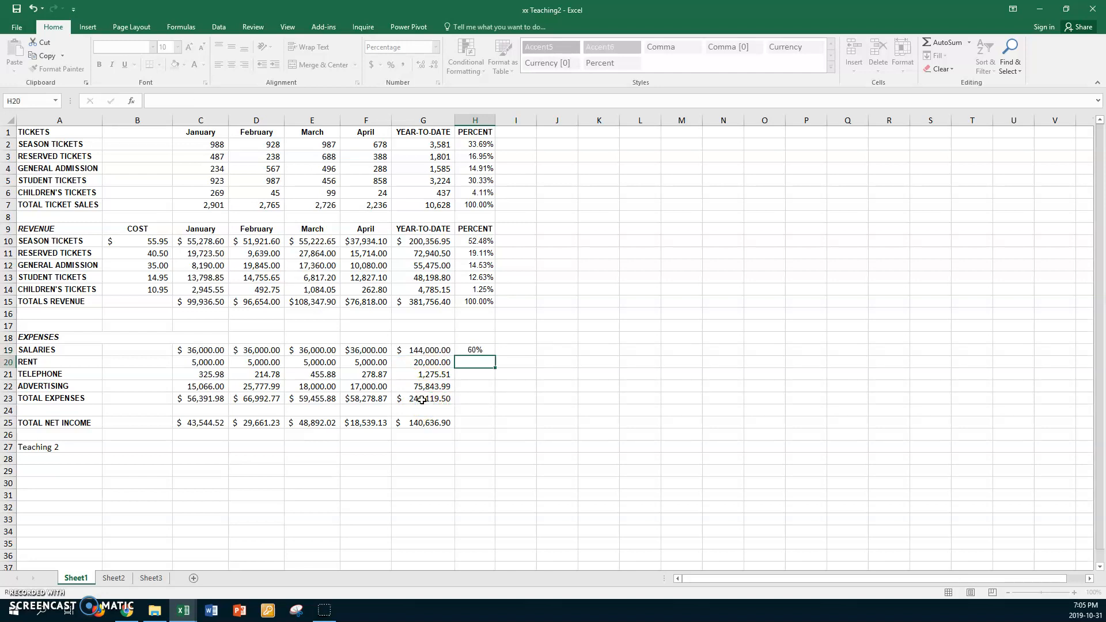
pyautogui.click(488, 350)
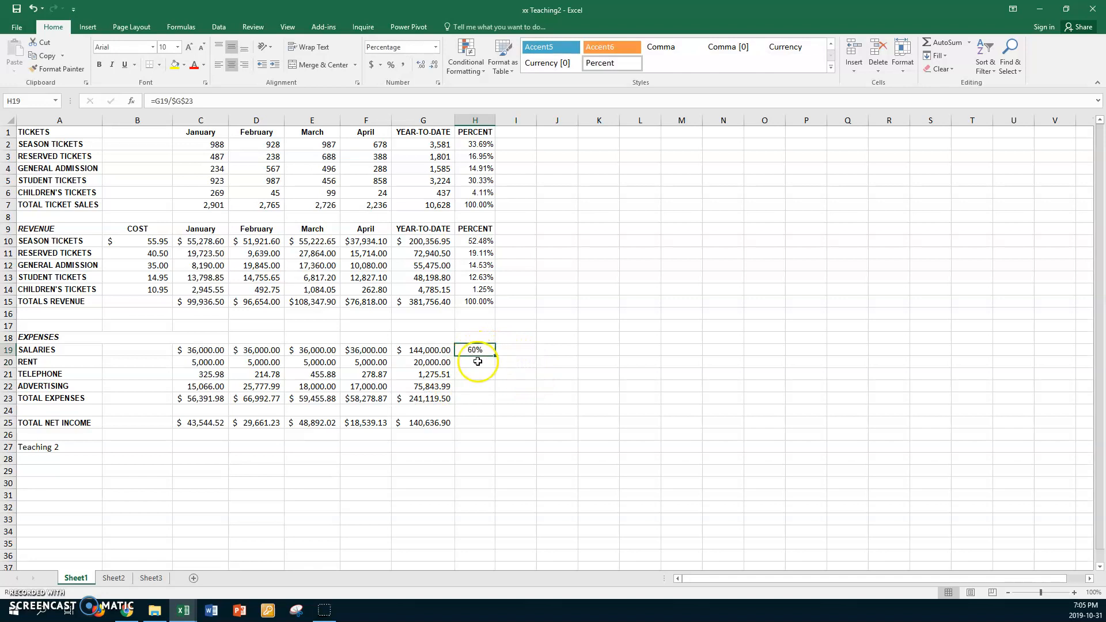
pyautogui.moveTo(497, 357); pyautogui.dragTo(483, 407)
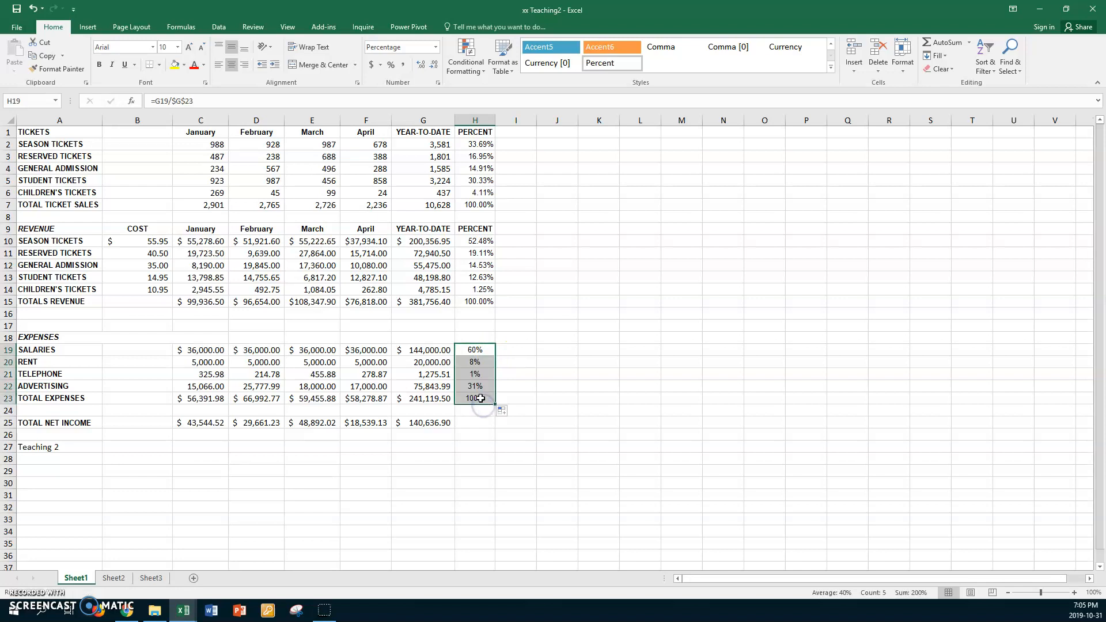
# - Show the expense percentages in H19:H23 with two decimal places and align them right
pyautogui.click(424, 67)
pyautogui.click(423, 67)
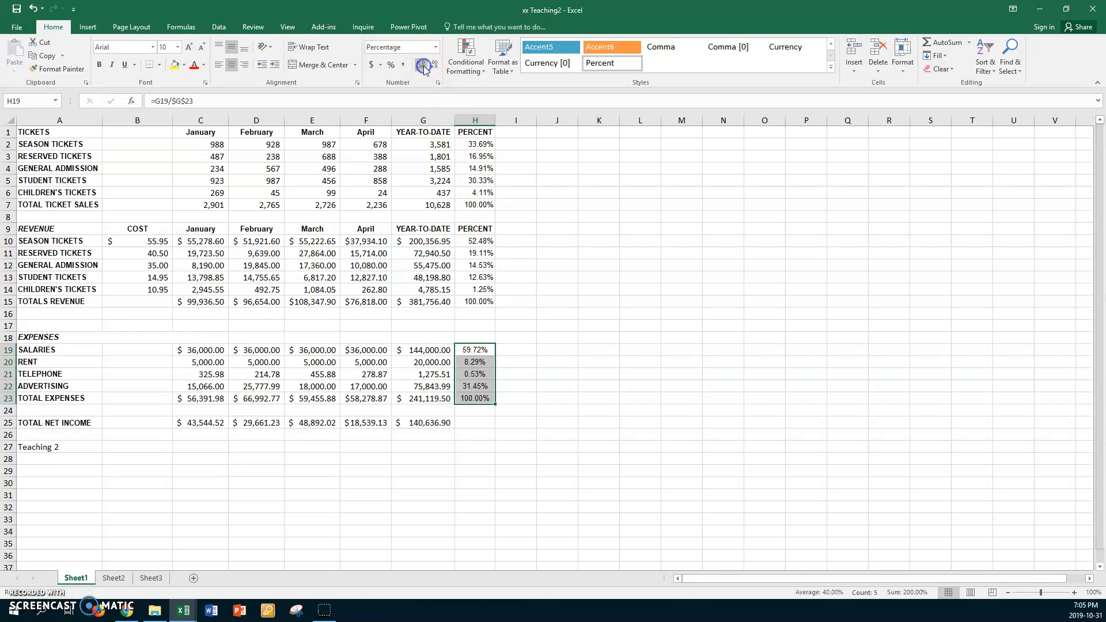
pyautogui.click(245, 65)
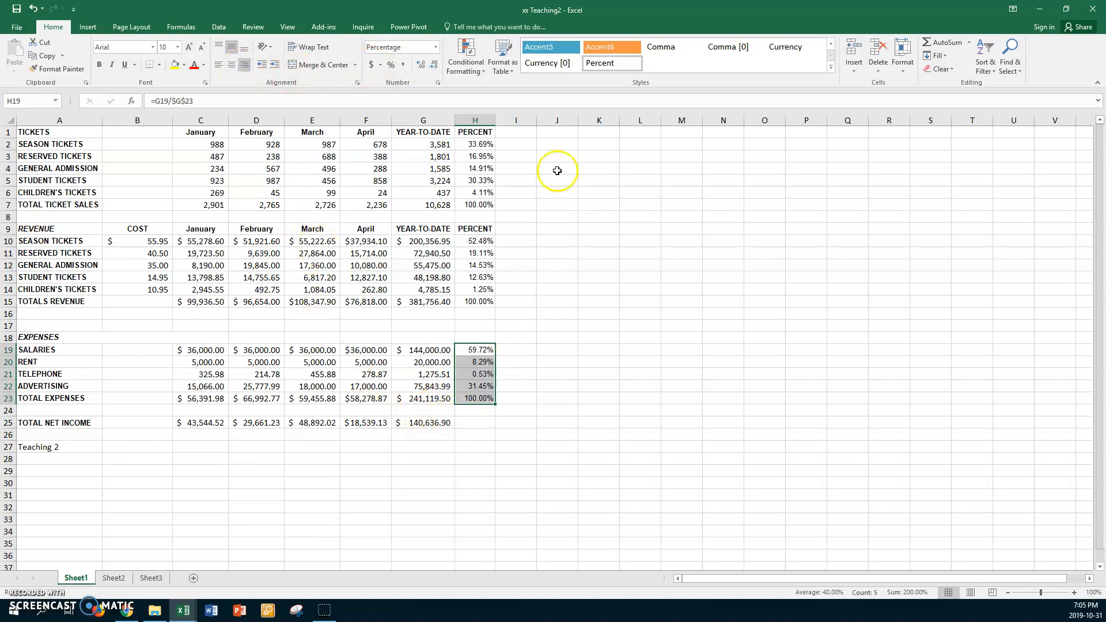
# - Add the heading Average in I1 and copy the PERCENT heading's formatting from H1 onto it
pyautogui.click(521, 129)
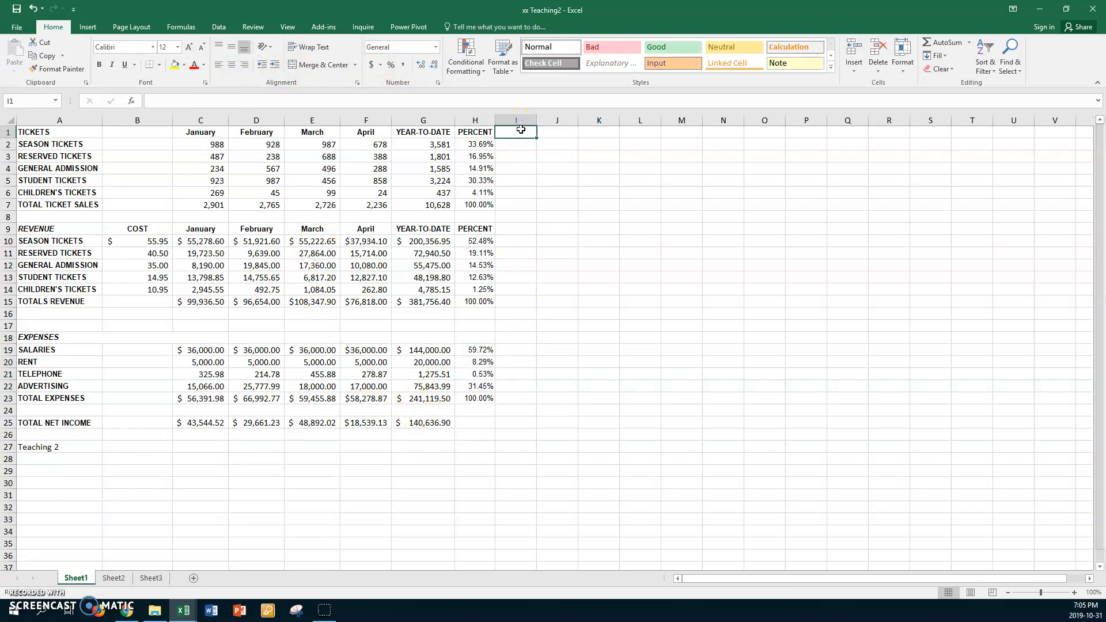
pyautogui.write('Average')
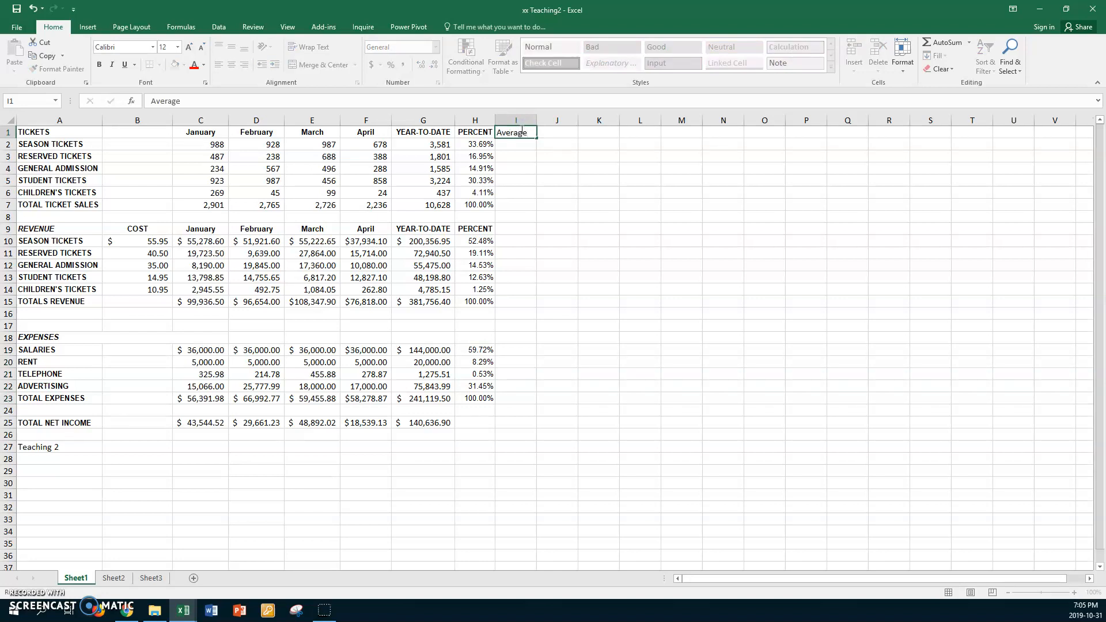
pyautogui.press('Return')
pyautogui.click(475, 132)
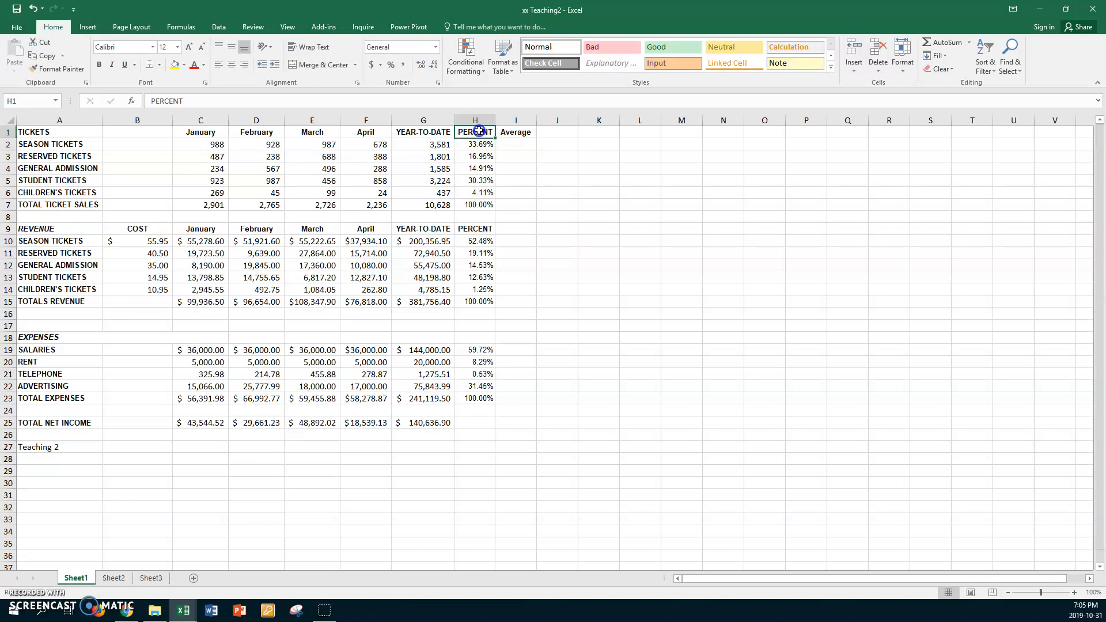
pyautogui.click(60, 69)
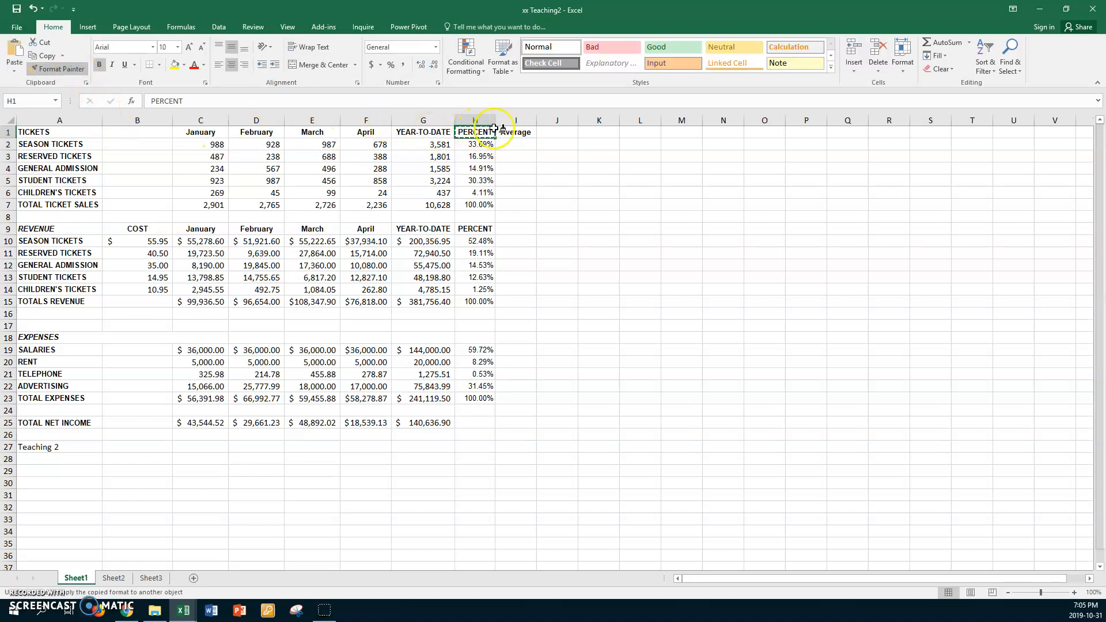
pyautogui.click(516, 132)
# - Calculate the season tickets' monthly average in I2 as =AVERAGE(C2:F2) and fill it down to I7
pyautogui.click(511, 144)
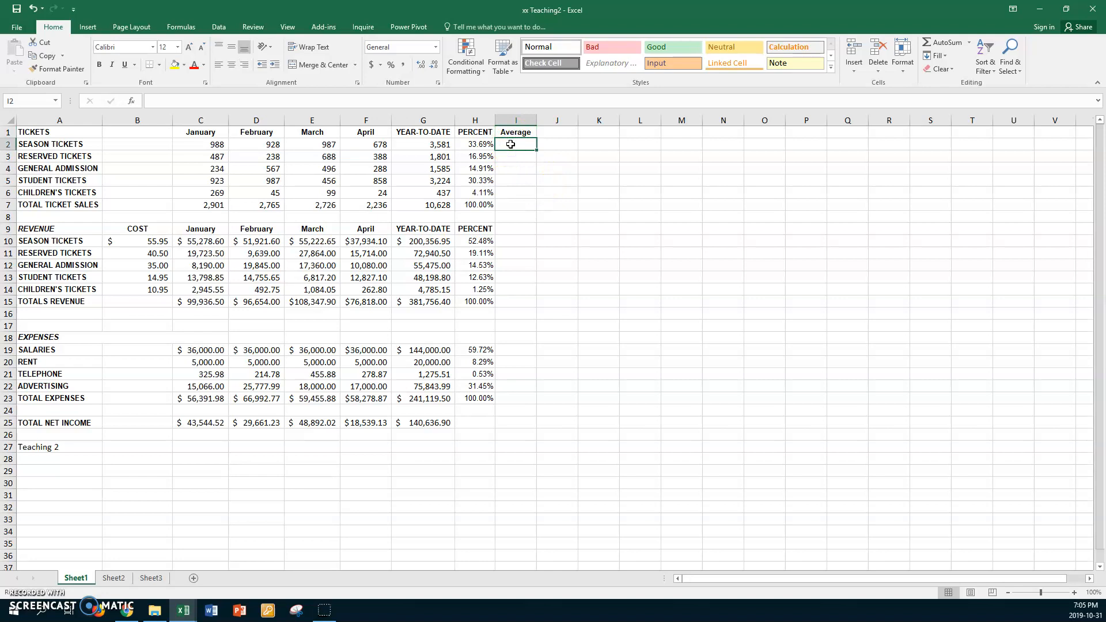
pyautogui.write('=av')
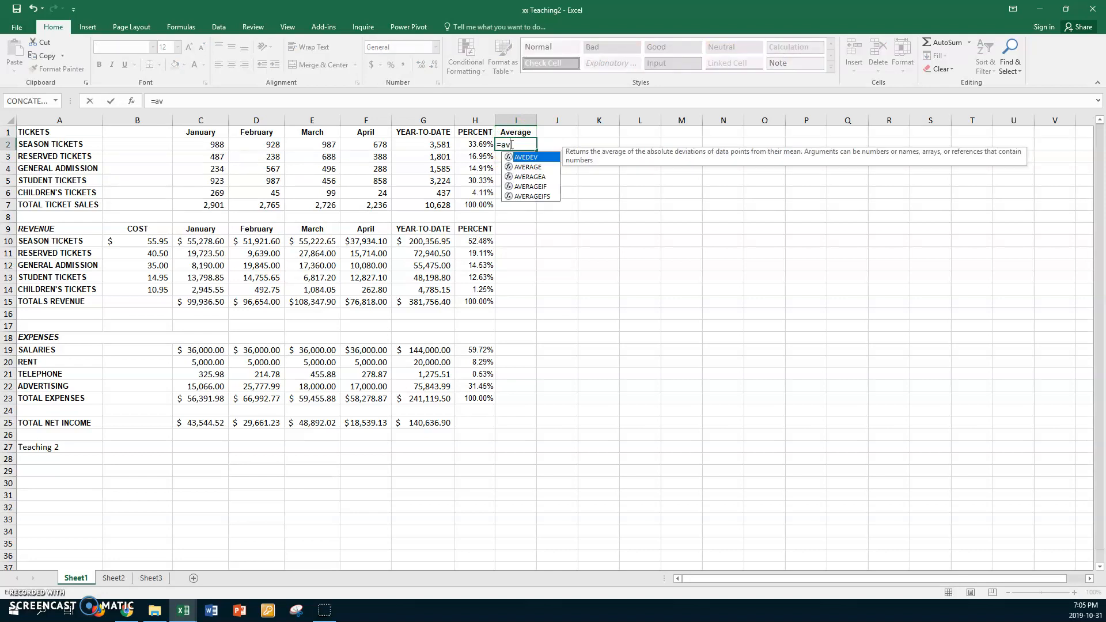
pyautogui.write('erage(')
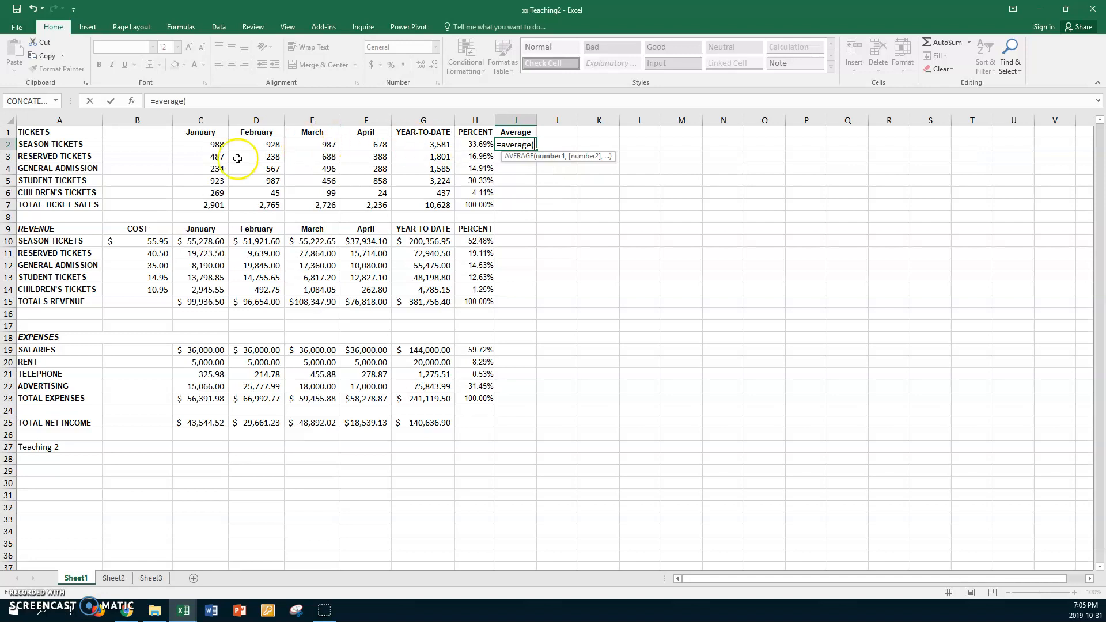
pyautogui.moveTo(204, 144); pyautogui.dragTo(369, 141)
pyautogui.press('Return')
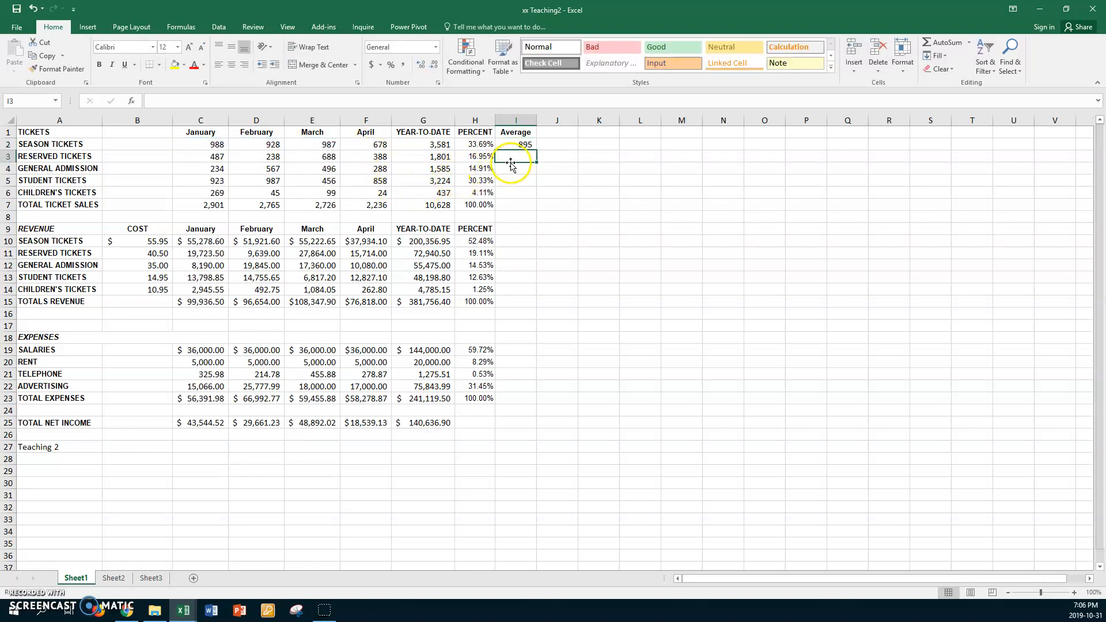
pyautogui.click(509, 142)
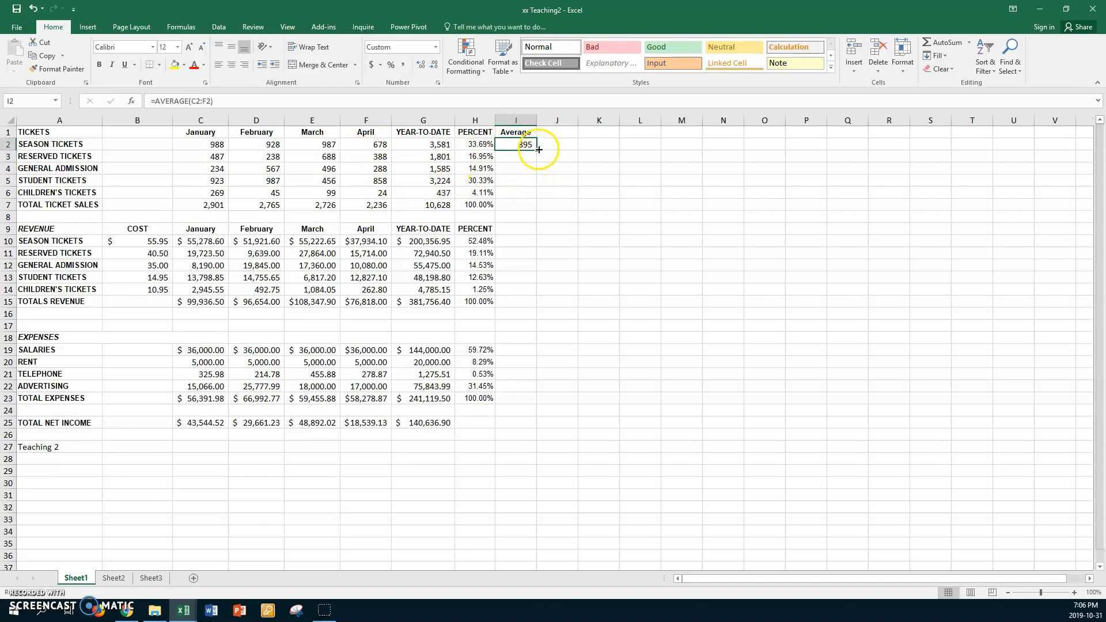
pyautogui.moveTo(538, 149); pyautogui.dragTo(540, 208)
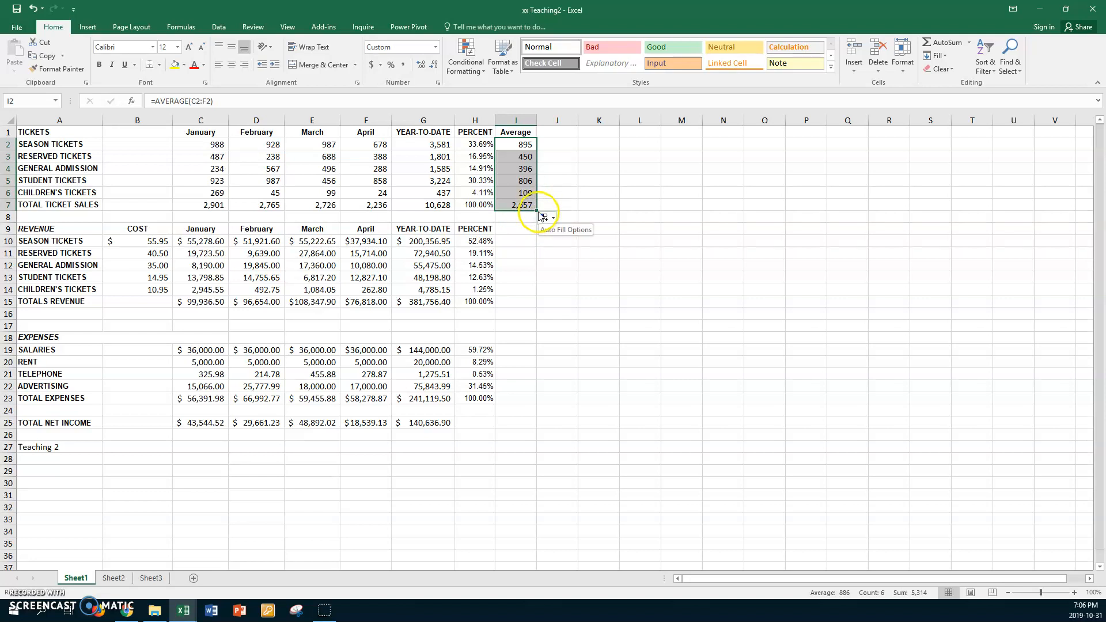
# - Extend the average formula down to I25 and clear it from the non-data cells I8:I9, I16:I18 and I24
pyautogui.moveTo(536, 211); pyautogui.dragTo(524, 425)
pyautogui.moveTo(516, 217); pyautogui.dragTo(516, 229)
pyautogui.press('Delete')
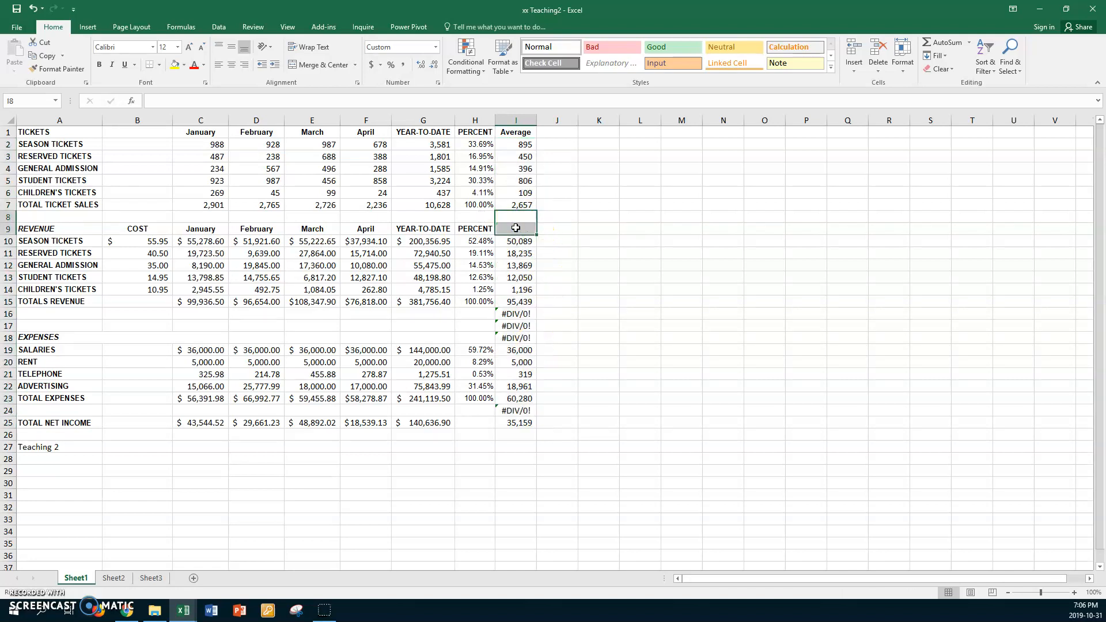
pyautogui.click(522, 241)
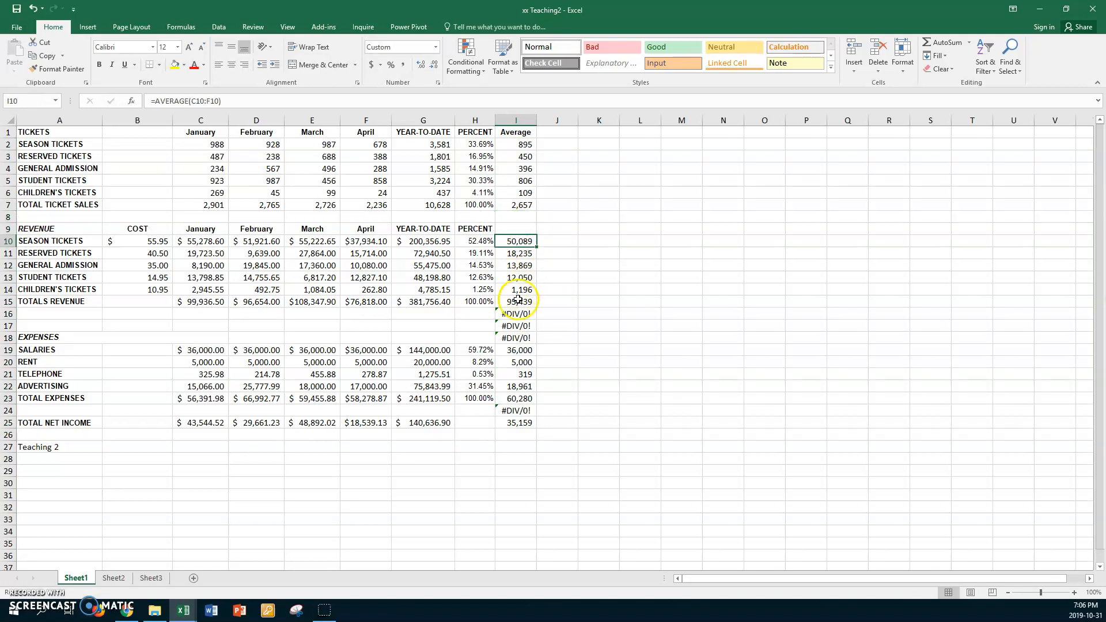
pyautogui.moveTo(517, 315); pyautogui.dragTo(517, 334)
pyautogui.press('Delete')
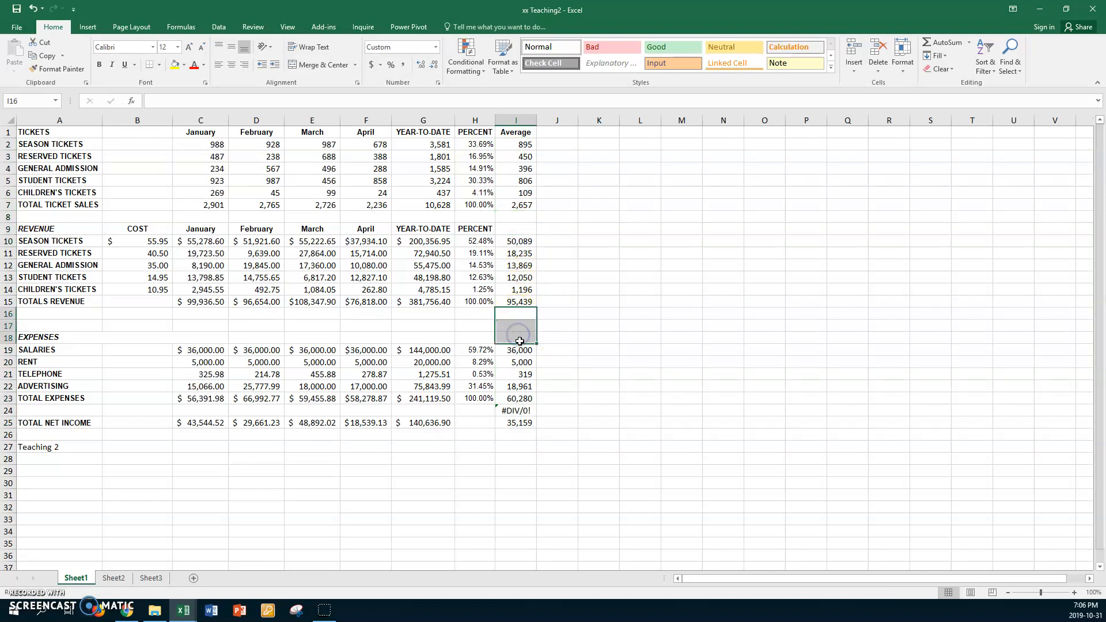
pyautogui.click(524, 411)
pyautogui.press('Delete')
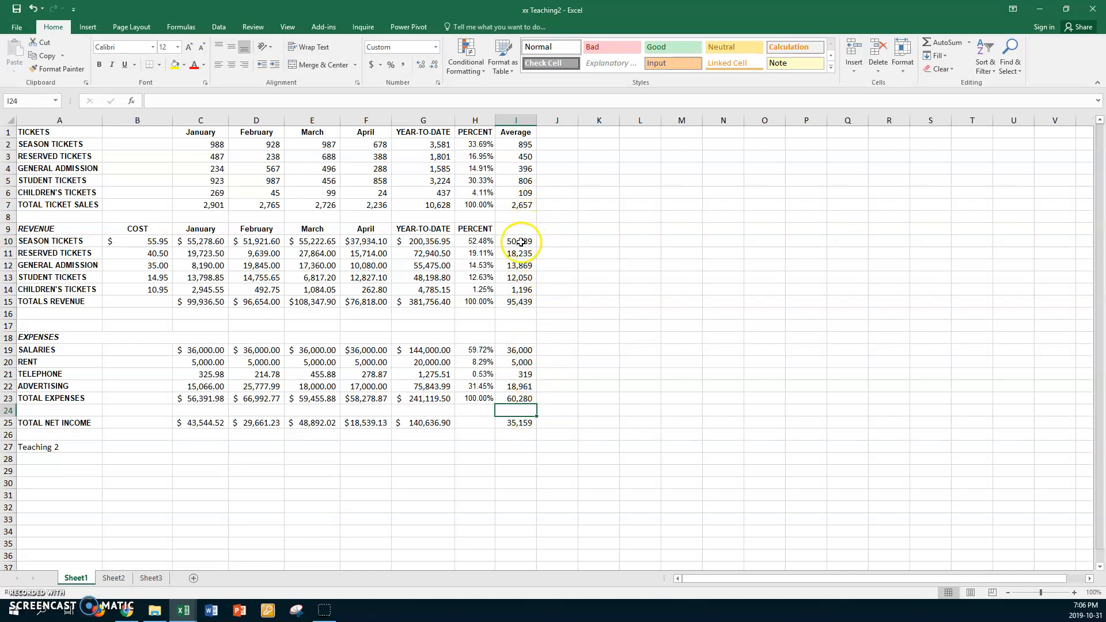
# - Copy the accounting format with dollar sign from G10 to I10, I15, I19, I23 and I25, and autofit column I
pyautogui.click(430, 241)
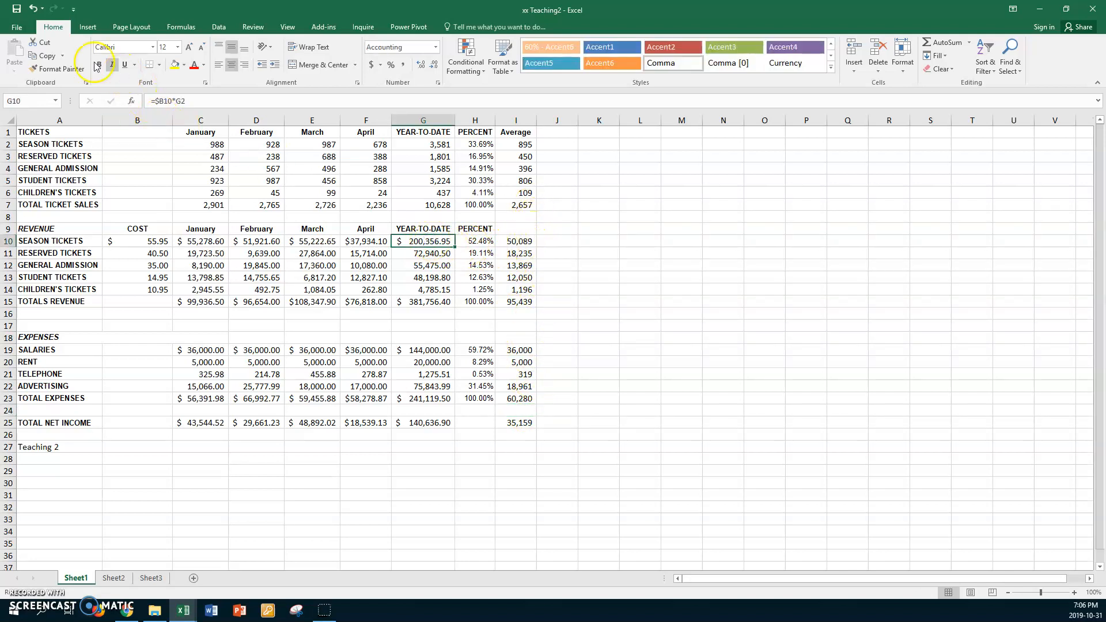
pyautogui.click(58, 68)
pyautogui.click(508, 241)
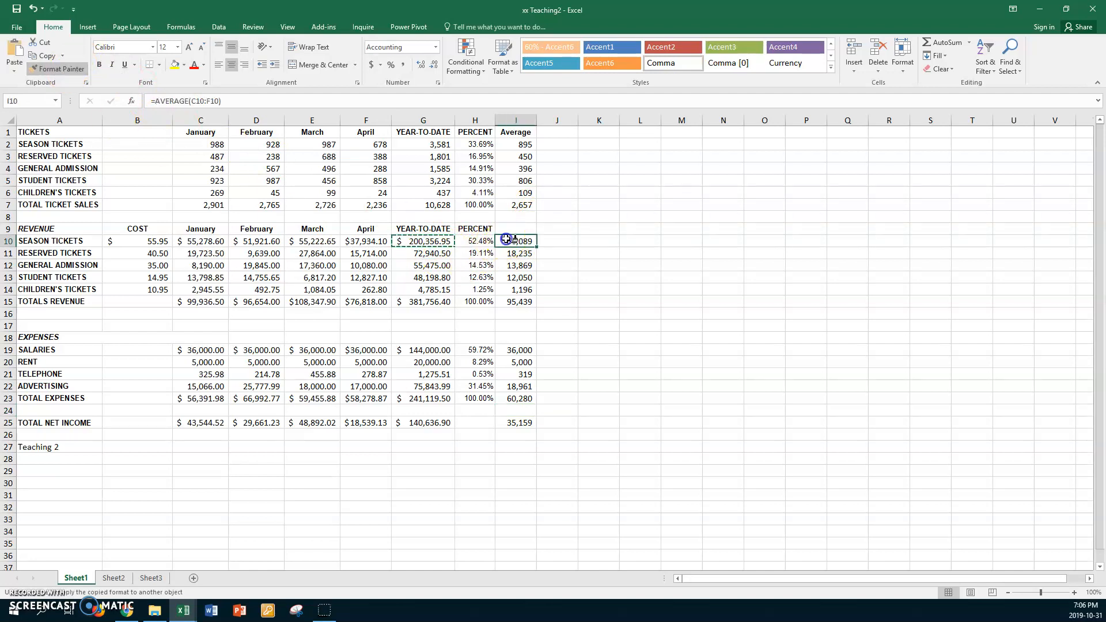
pyautogui.click(519, 301)
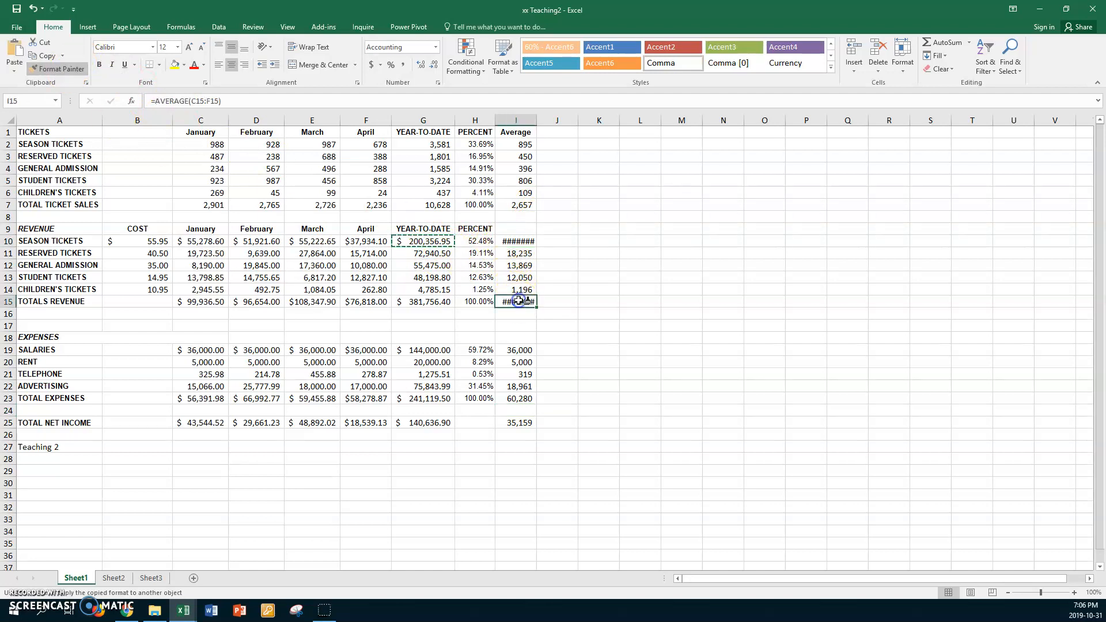
pyautogui.click(515, 352)
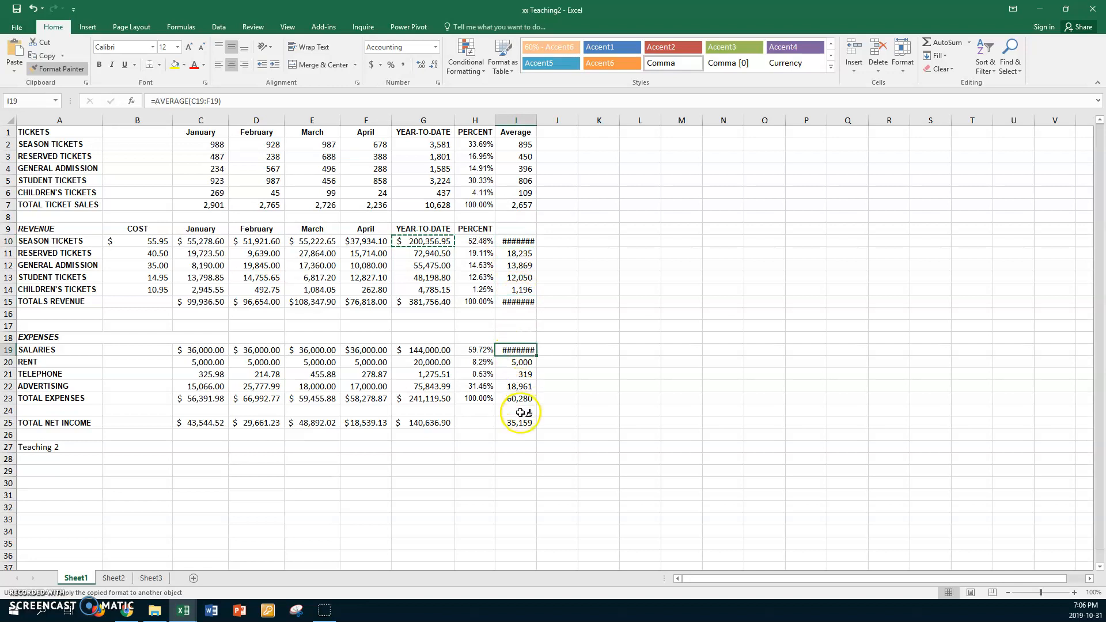
pyautogui.click(519, 398)
pyautogui.click(525, 427)
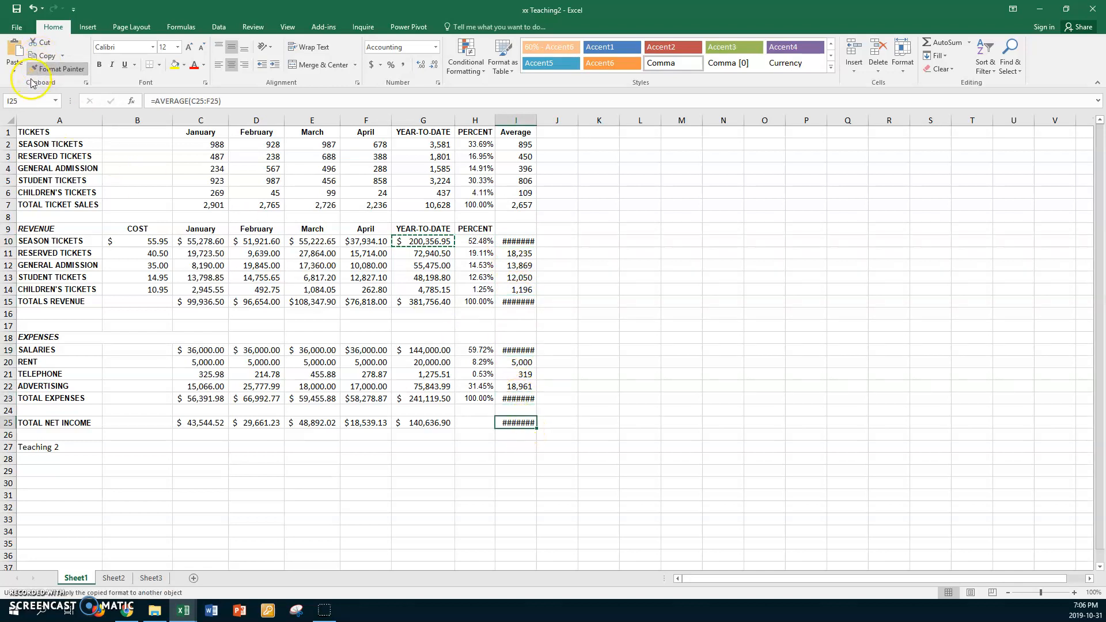
pyautogui.click(54, 69)
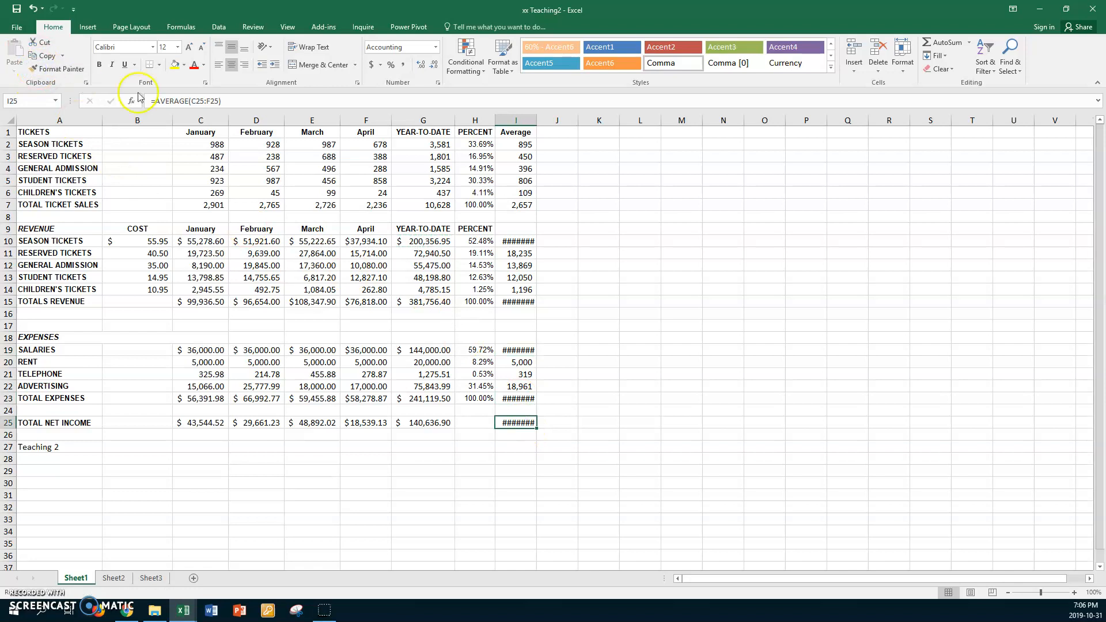
pyautogui.doubleClick(537, 120)
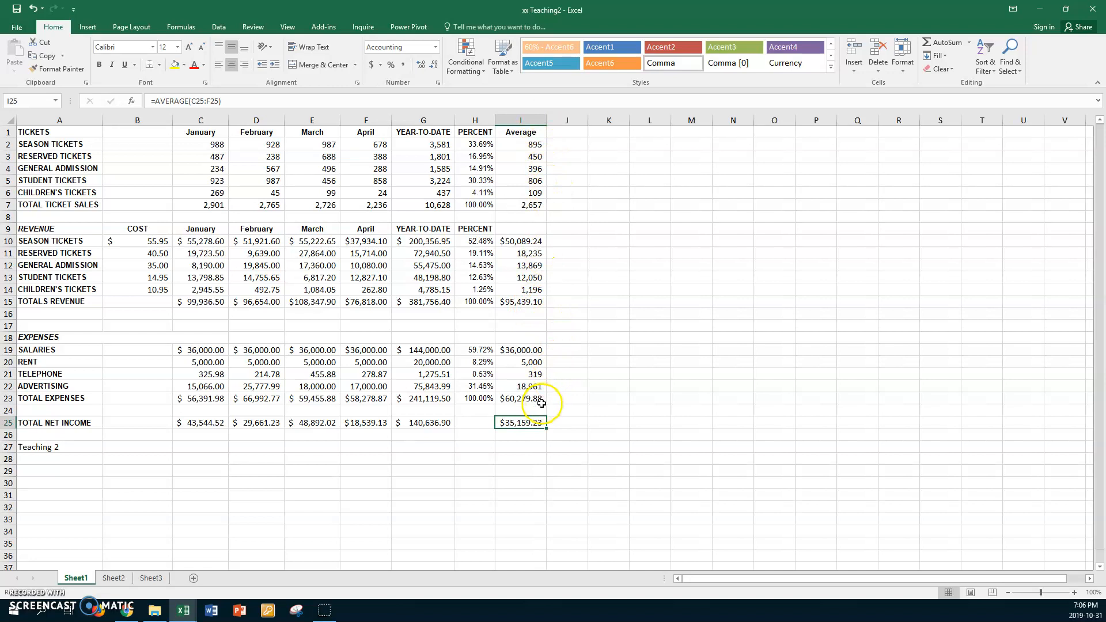
# - Copy the two-decimal format without dollar sign from G12 to the averages in I11:I14 and I20:I22
pyautogui.click(440, 264)
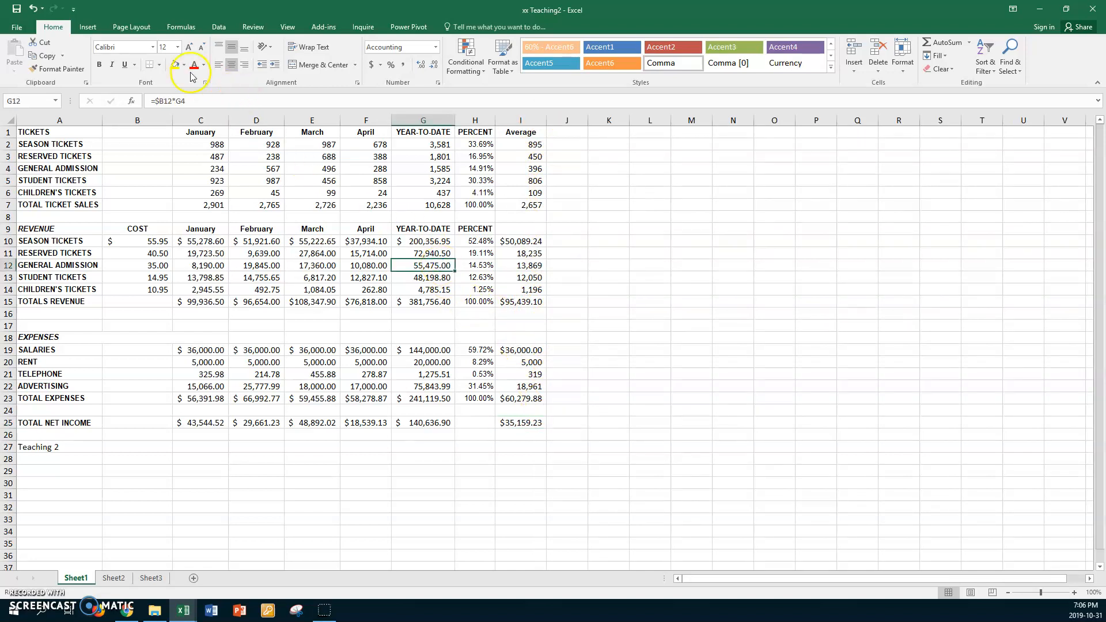
pyautogui.click(58, 68)
pyautogui.moveTo(506, 258); pyautogui.dragTo(508, 289)
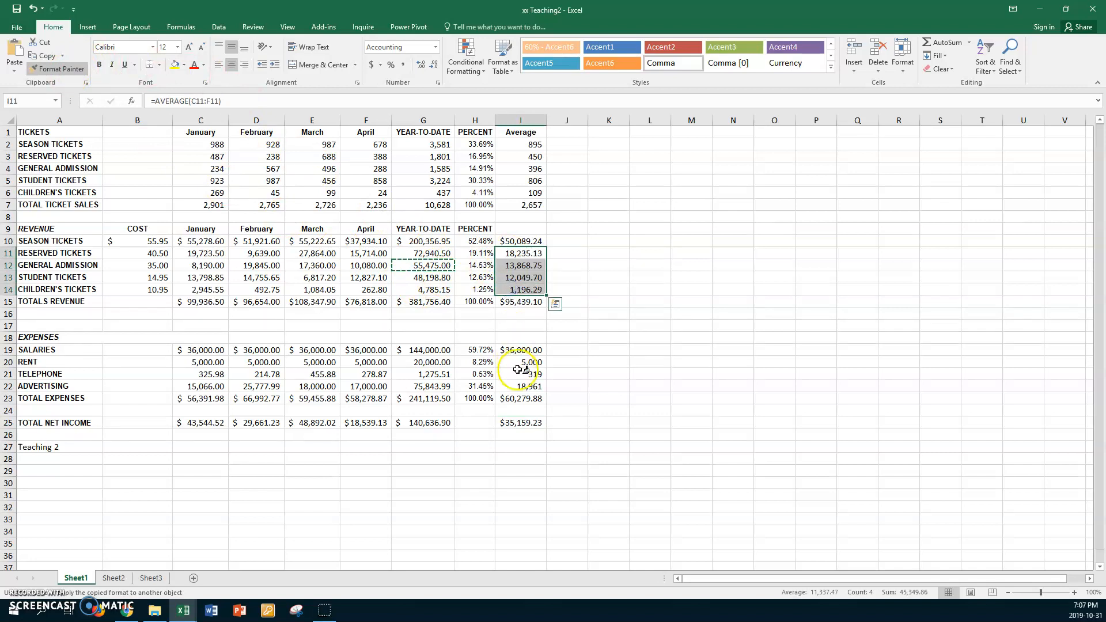
pyautogui.moveTo(519, 362)
pyautogui.mouseDown()
pyautogui.moveTo(514, 385)
pyautogui.moveTo(507, 375)
pyautogui.mouseUp()
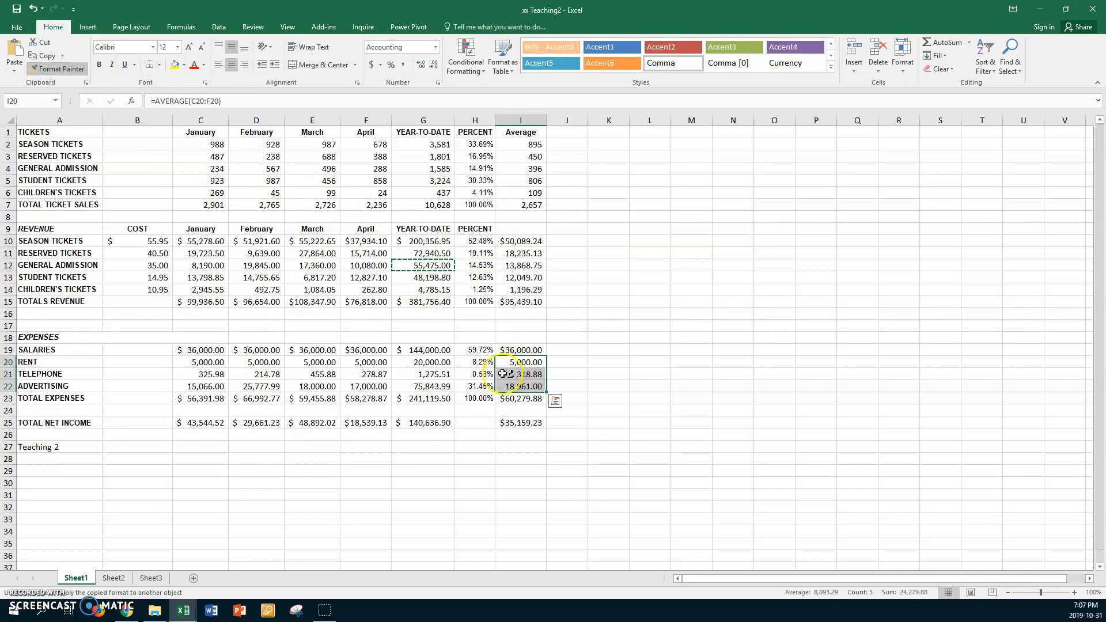
pyautogui.click(78, 69)
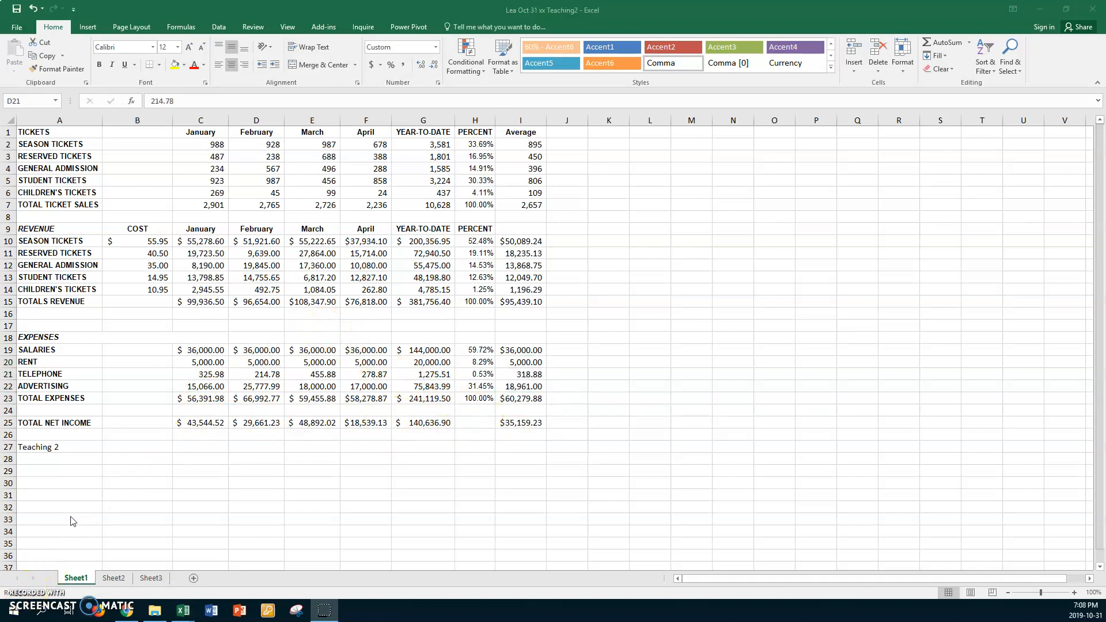
# - Close the finished Teaching2 workbook
pyautogui.click(122, 434)
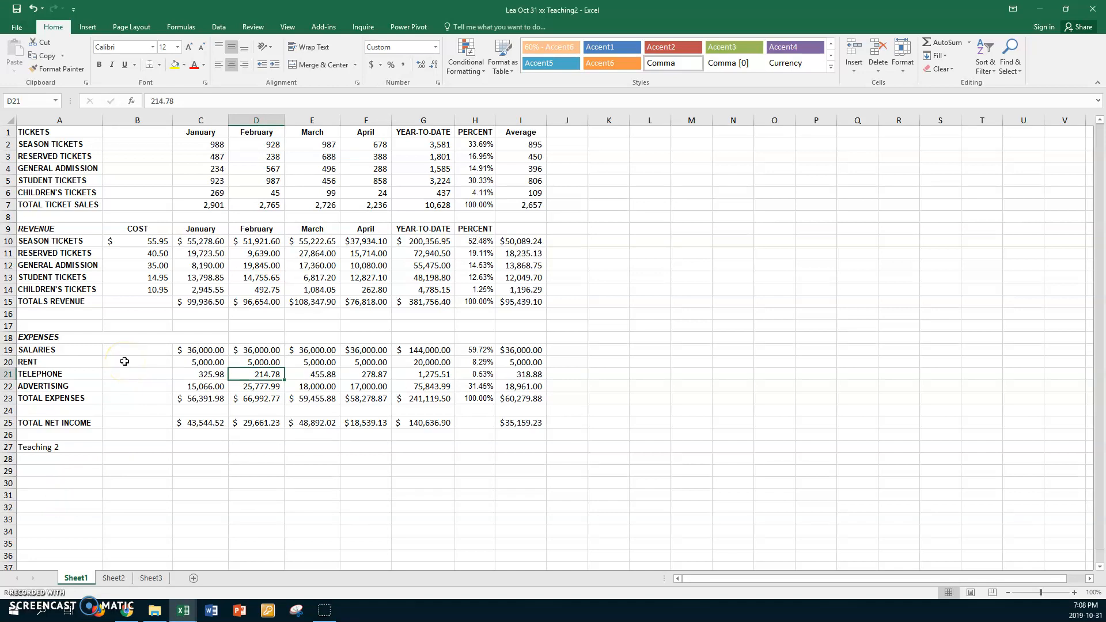
pyautogui.click(16, 28)
pyautogui.click(24, 252)
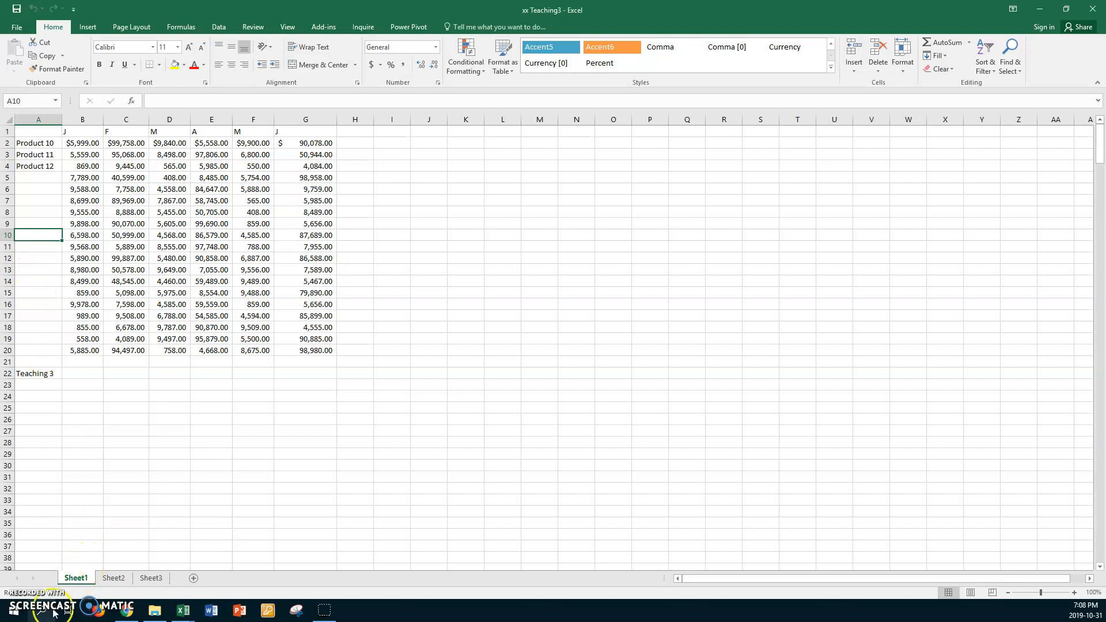